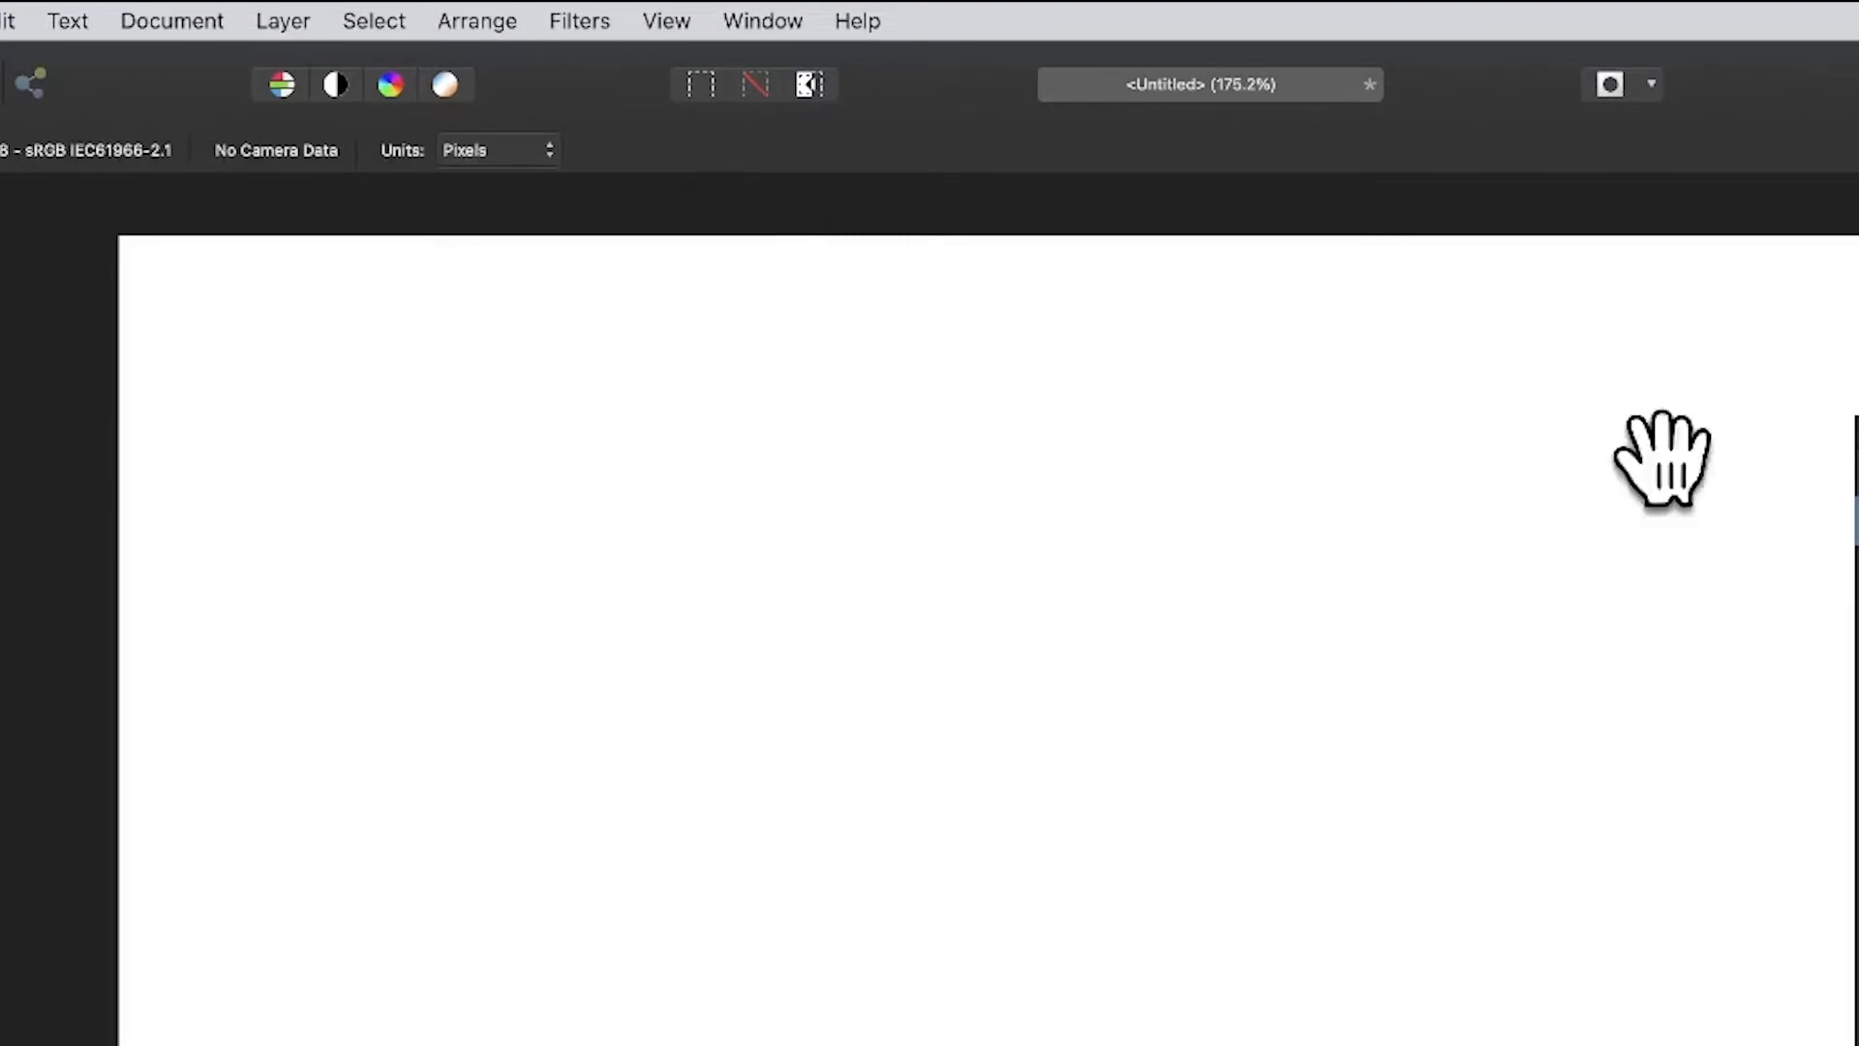
# Add a live Procedural Texture filter to the white pixel layer, and move its settings dialog beside the layer list.
pyautogui.click(290, 21)
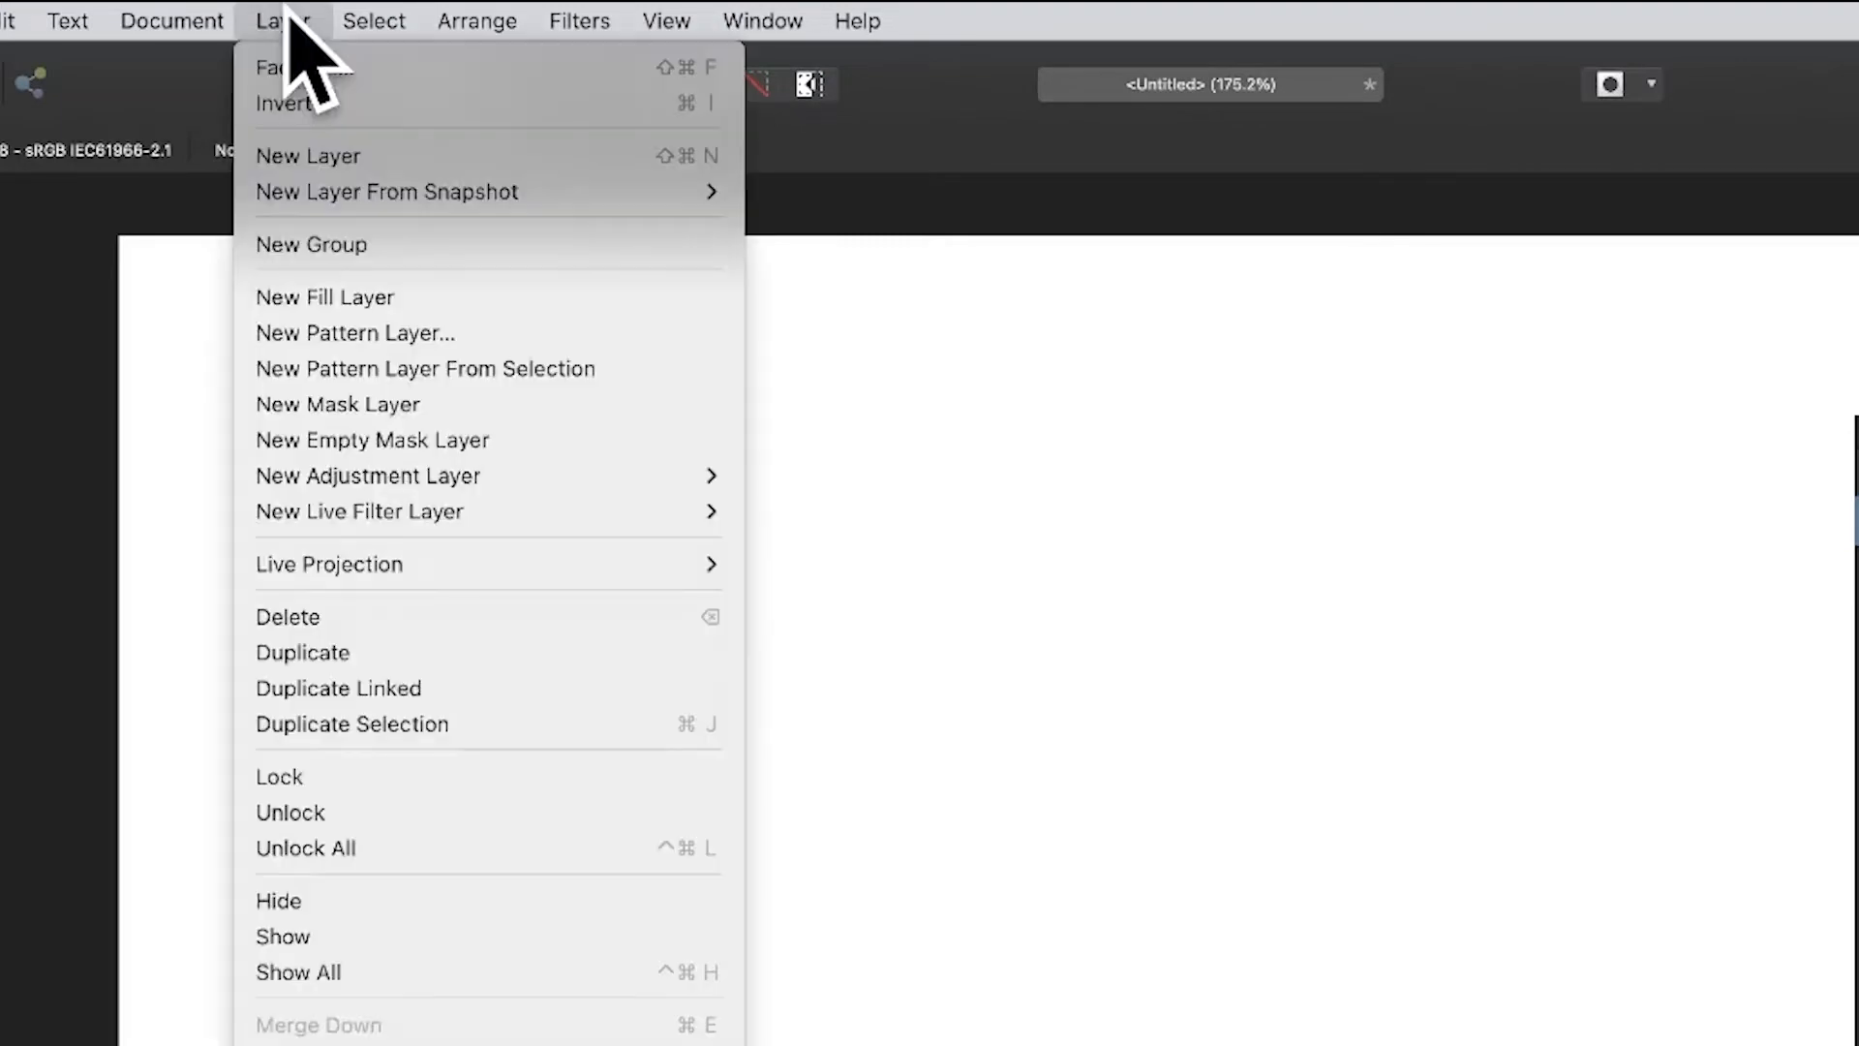
pyautogui.moveTo(368, 518)
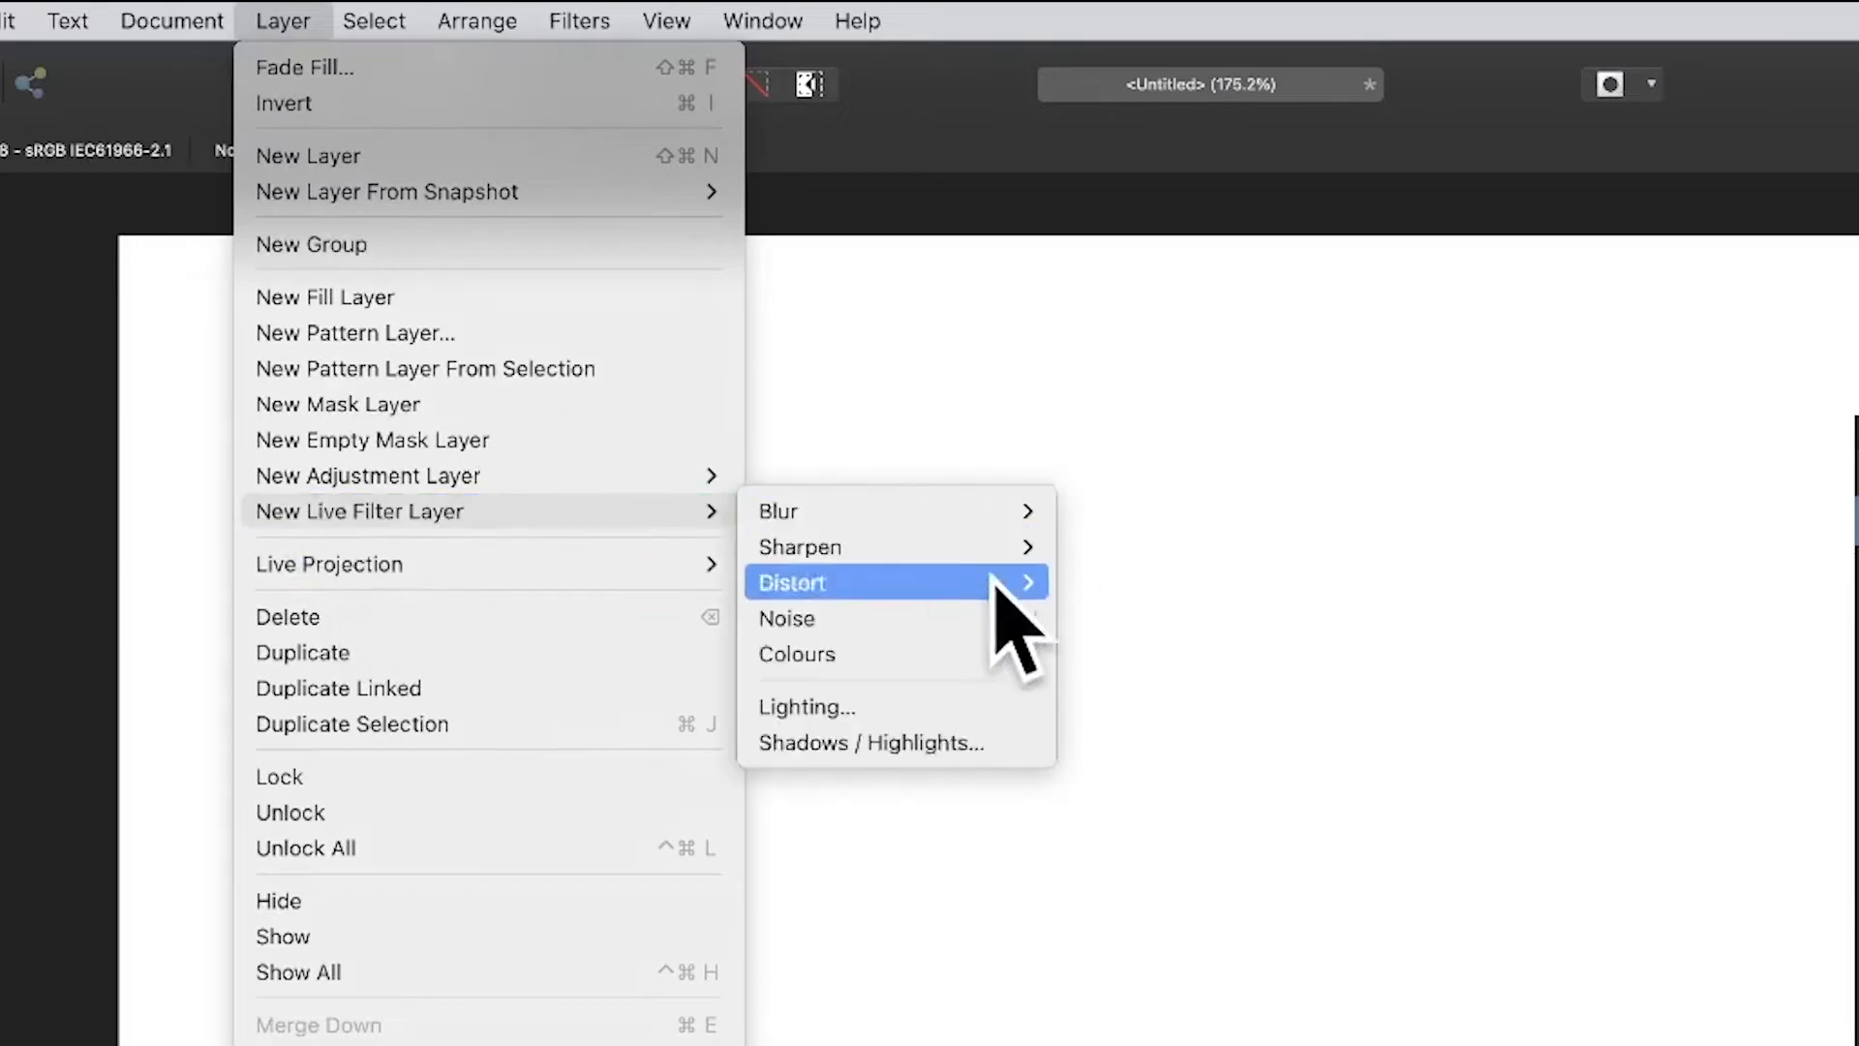
pyautogui.moveTo(934, 651)
pyautogui.click(1225, 795)
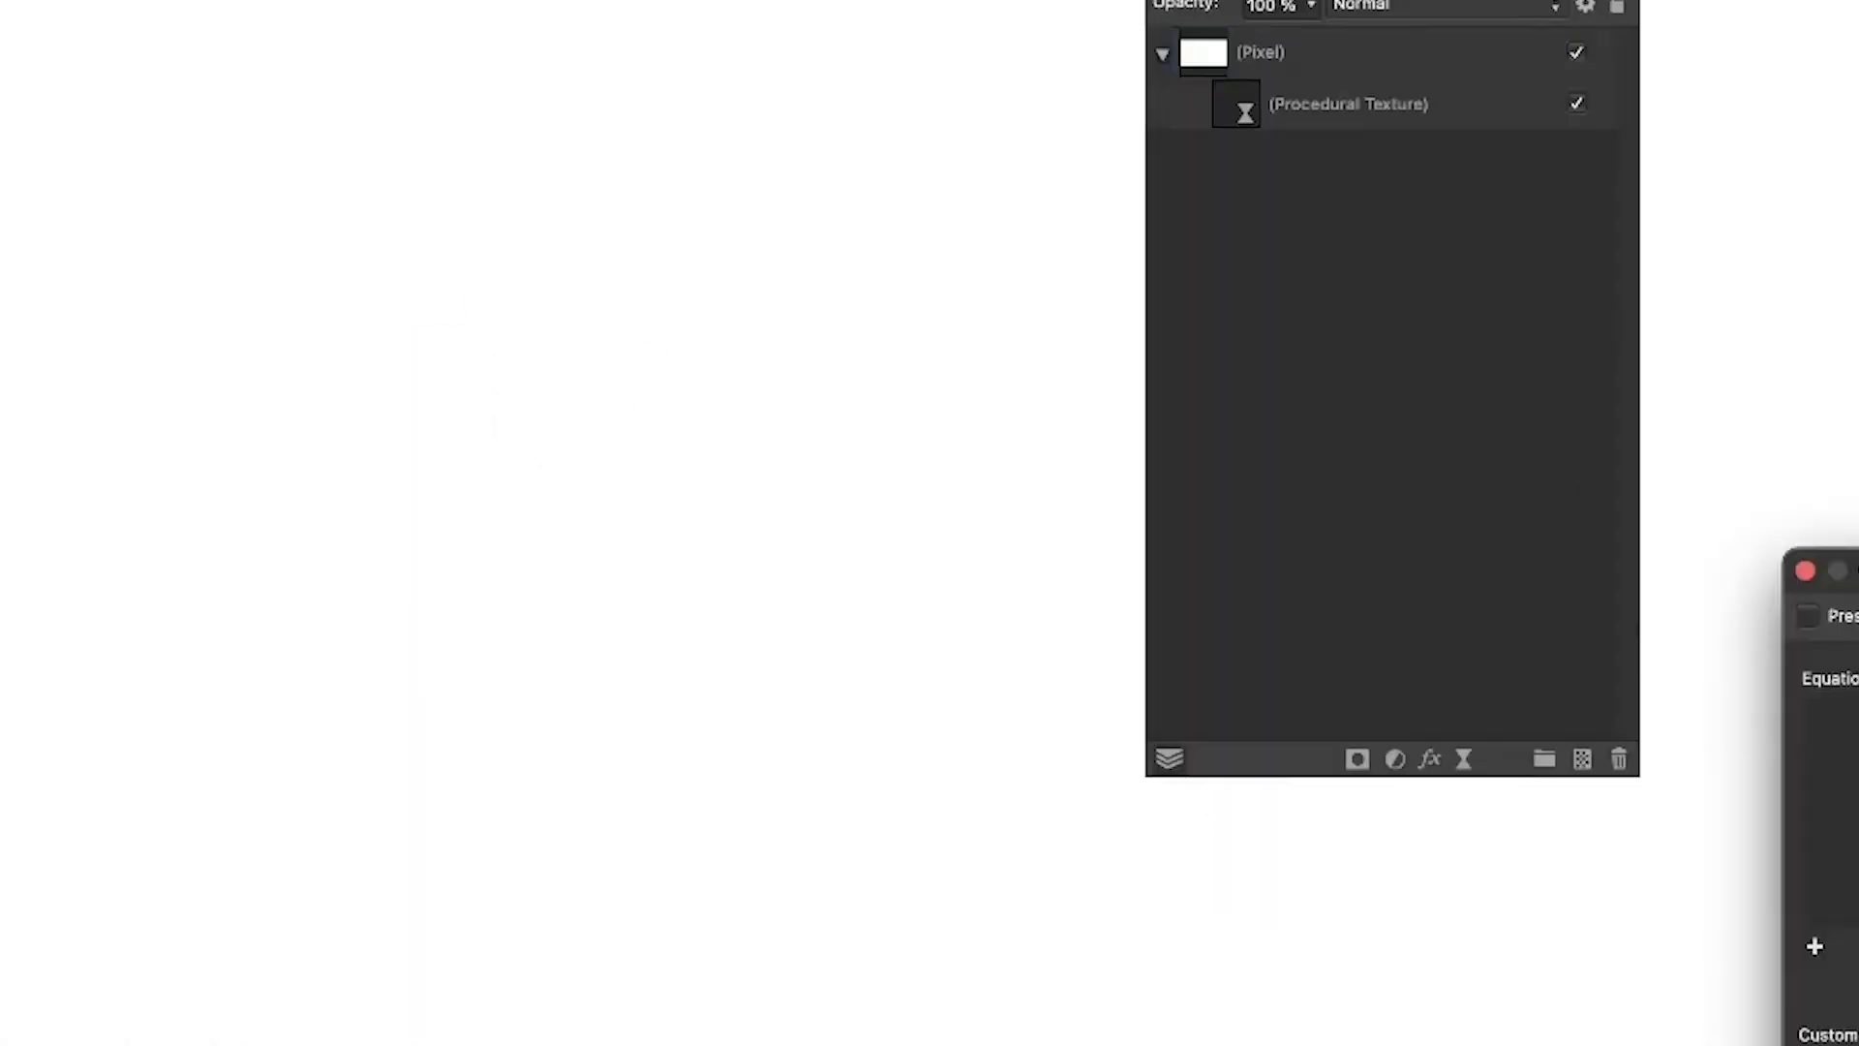
pyautogui.moveTo(1849, 570); pyautogui.dragTo(358, 52)
pyautogui.moveTo(659, 775); pyautogui.dragTo(1177, 914)
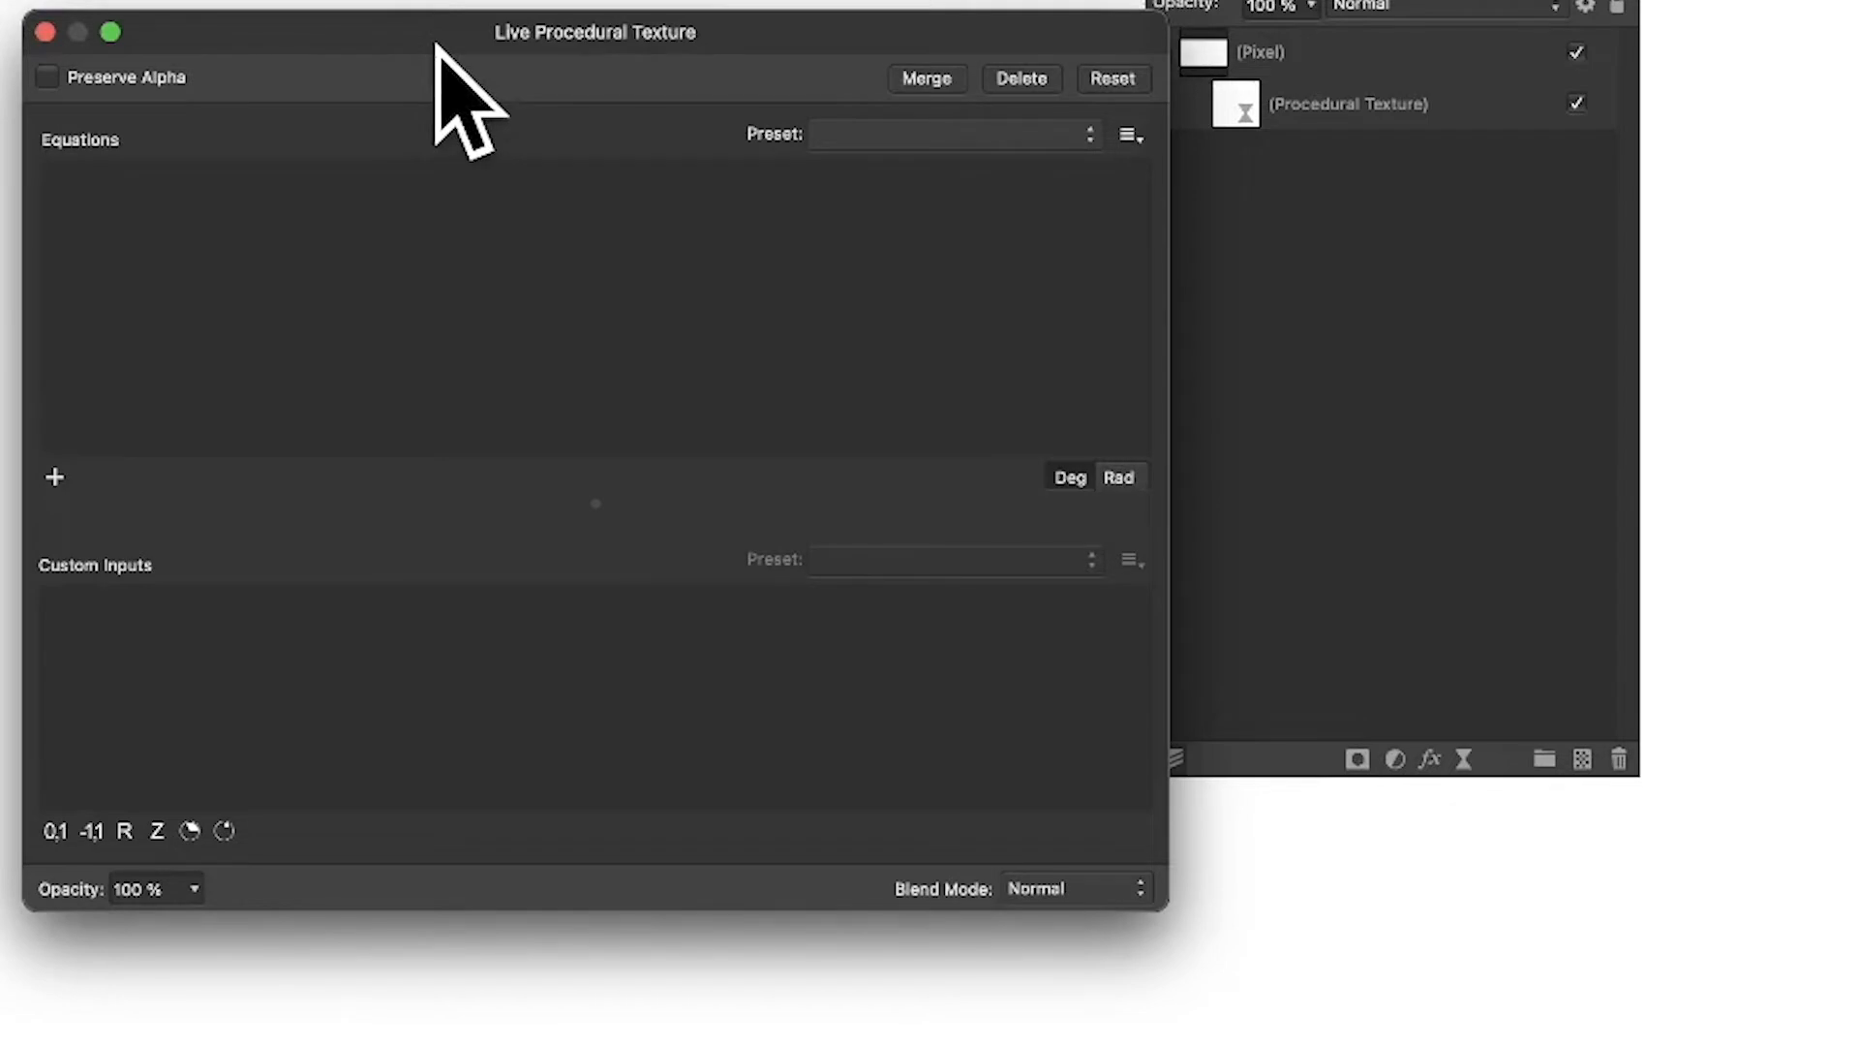
# Add a red-channel equation to the procedural texture reading (rx*rx + ry*ry)/10000.
pyautogui.click(55, 477)
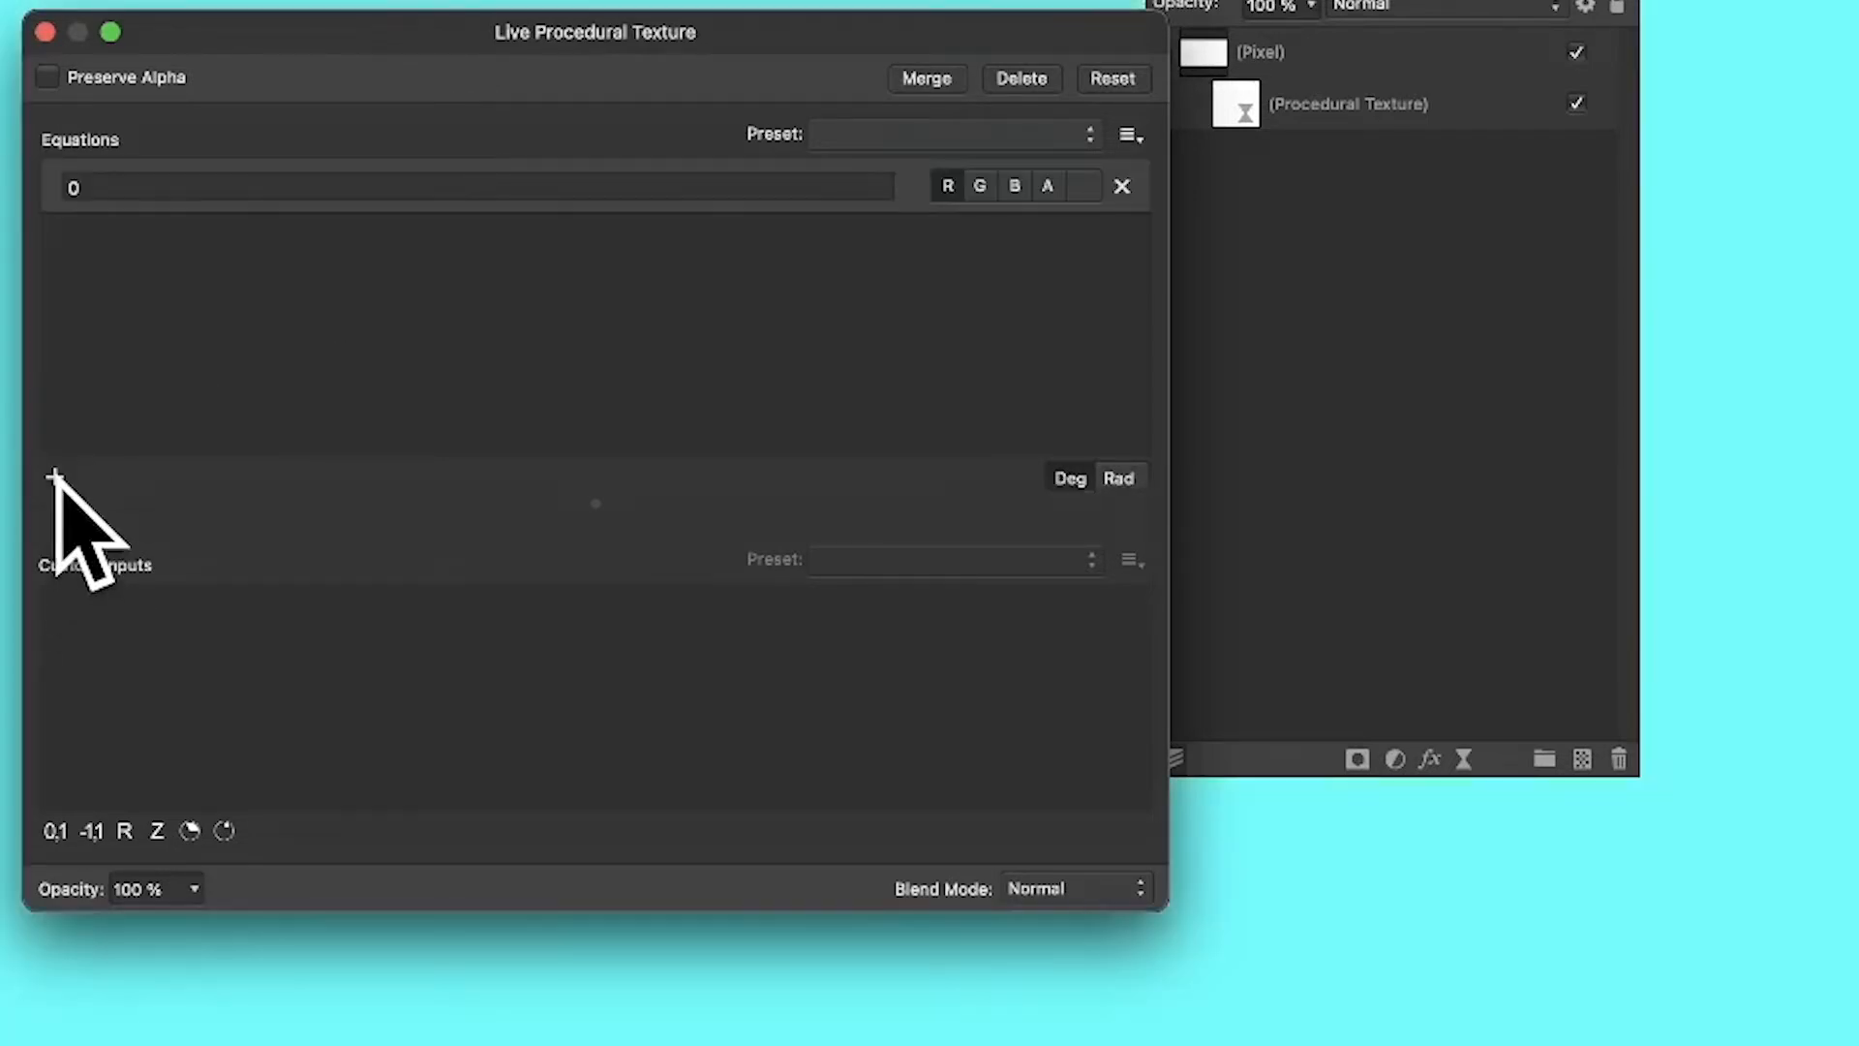
pyautogui.click(91, 187)
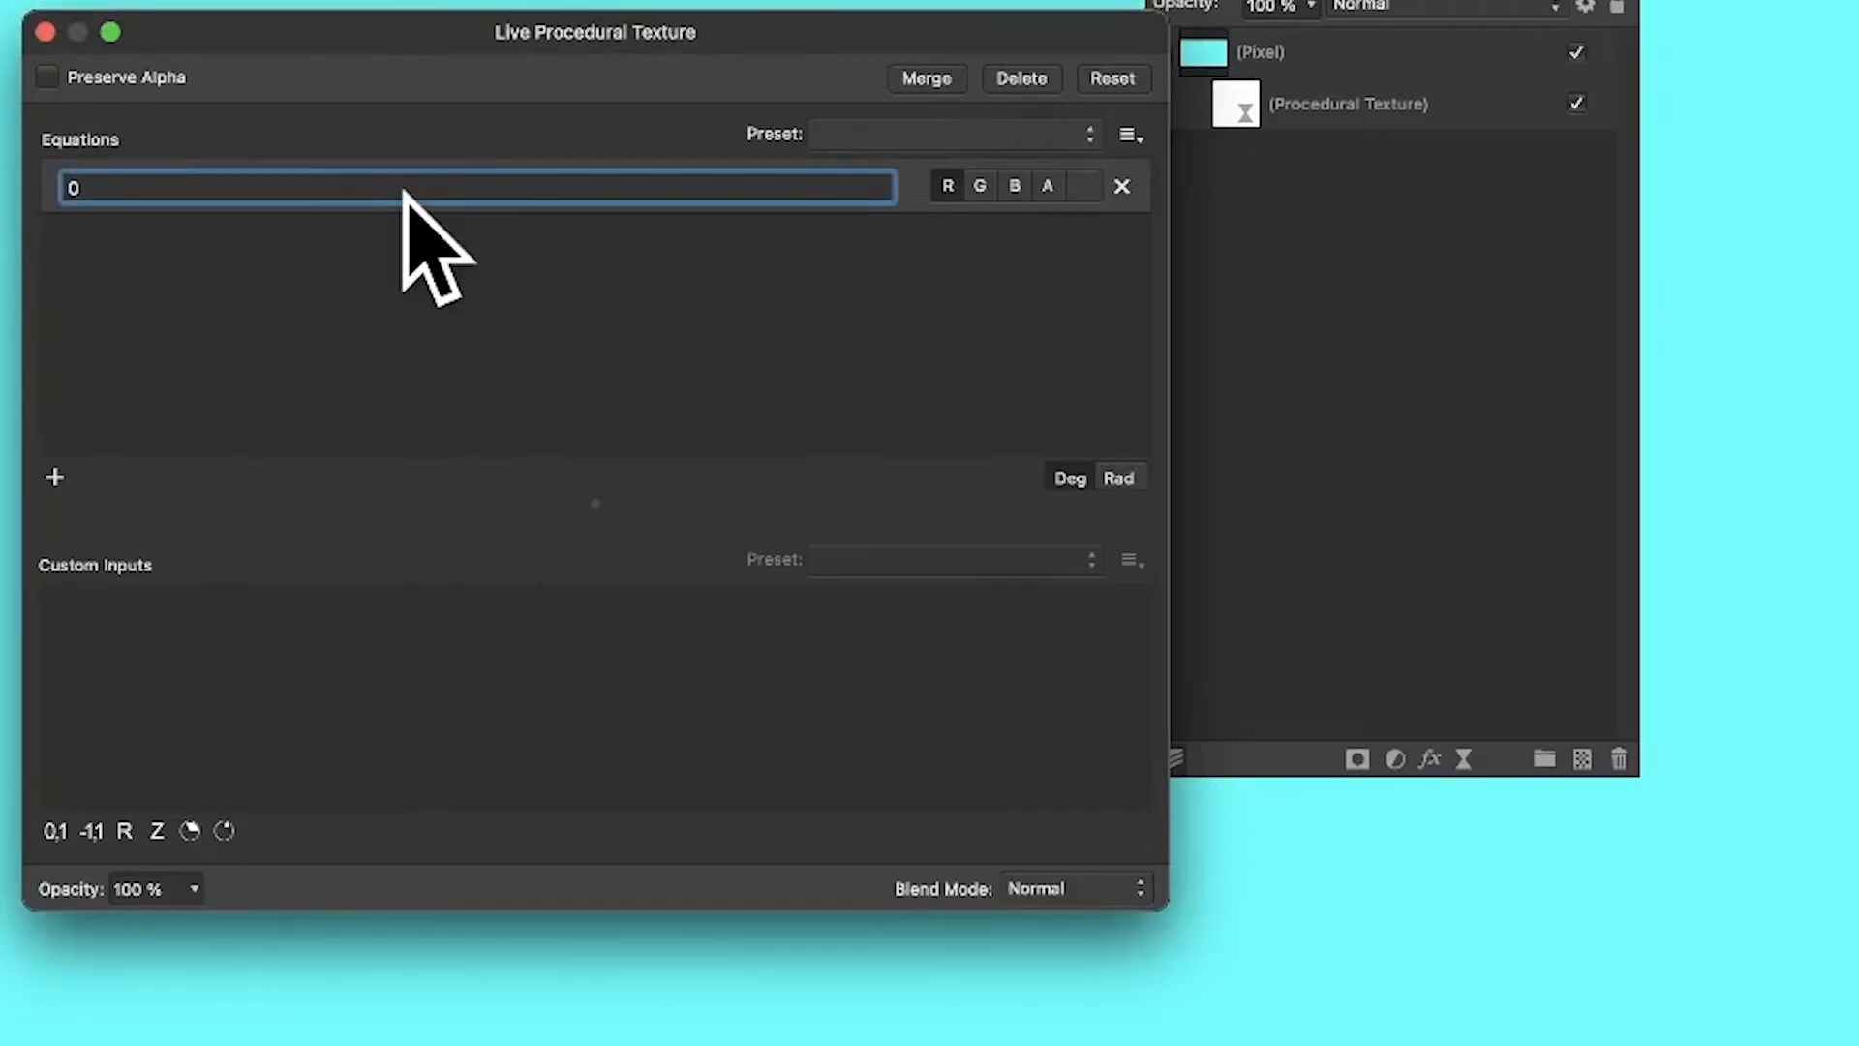
pyautogui.press('BackSpace')
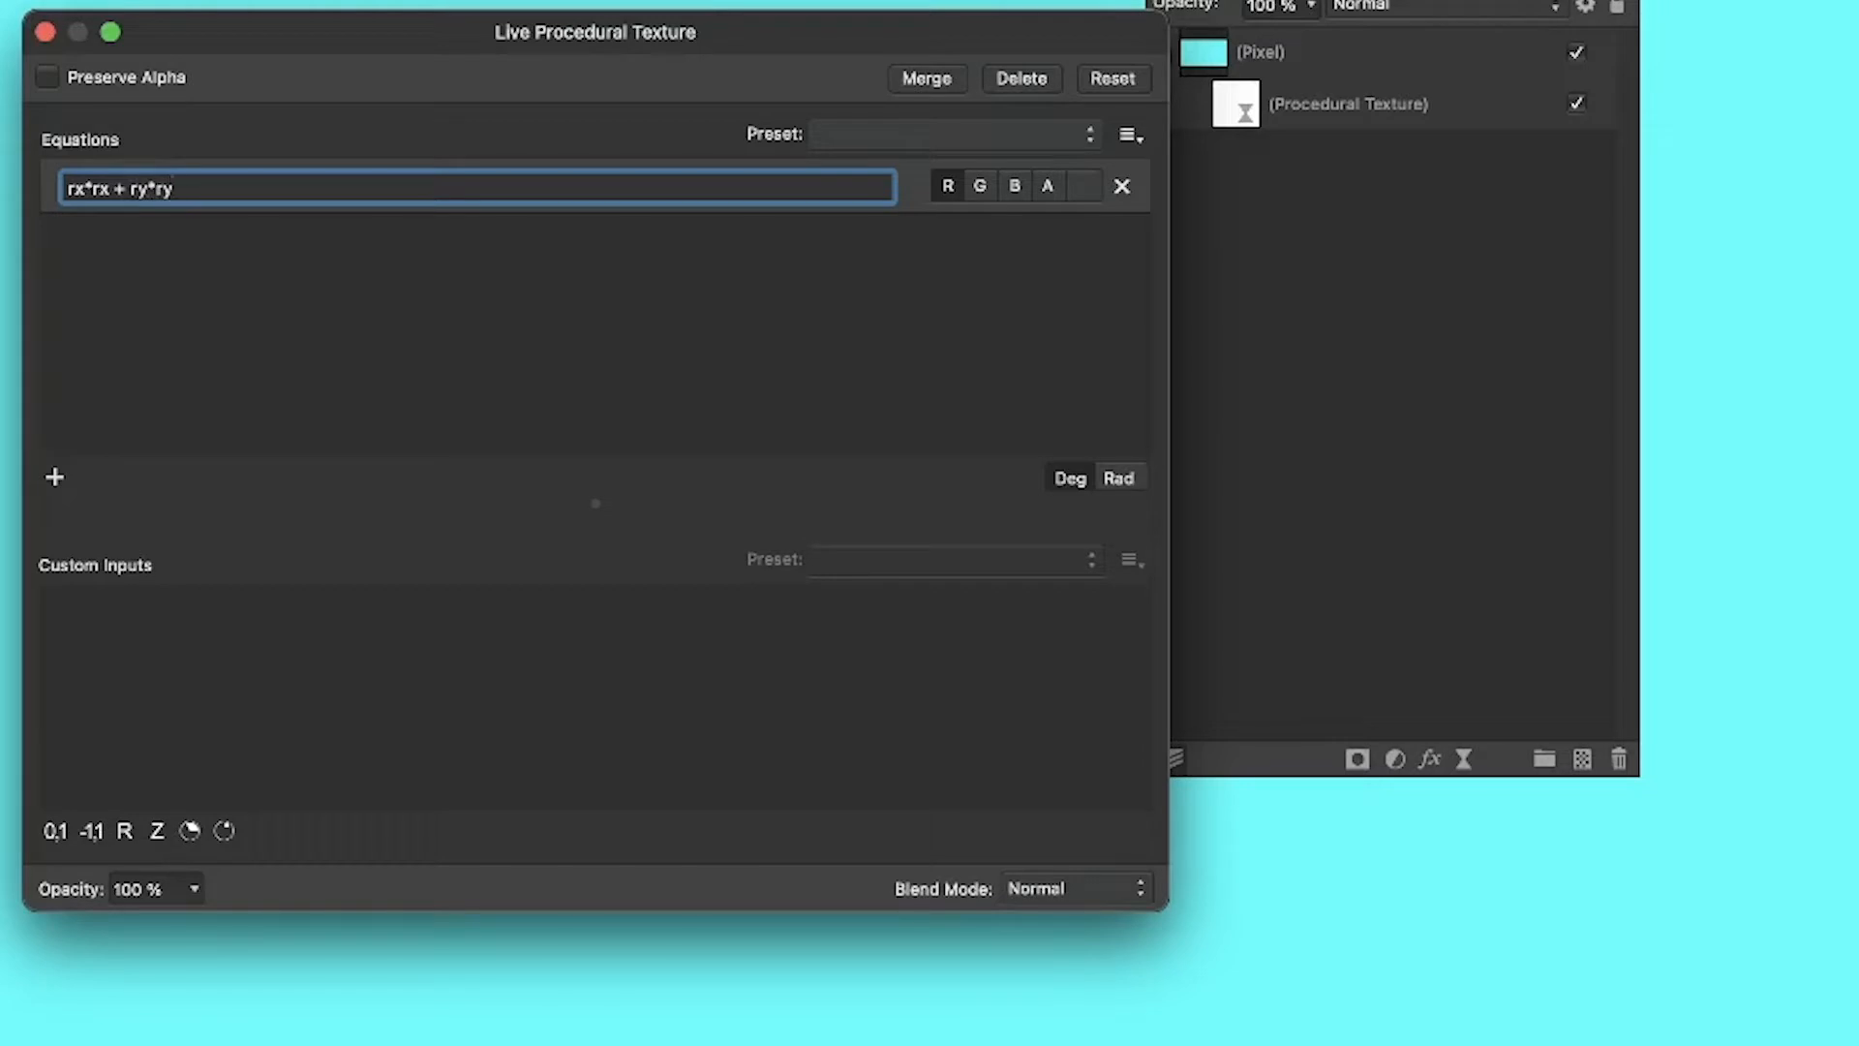
pyautogui.click(67, 188)
pyautogui.write('(')
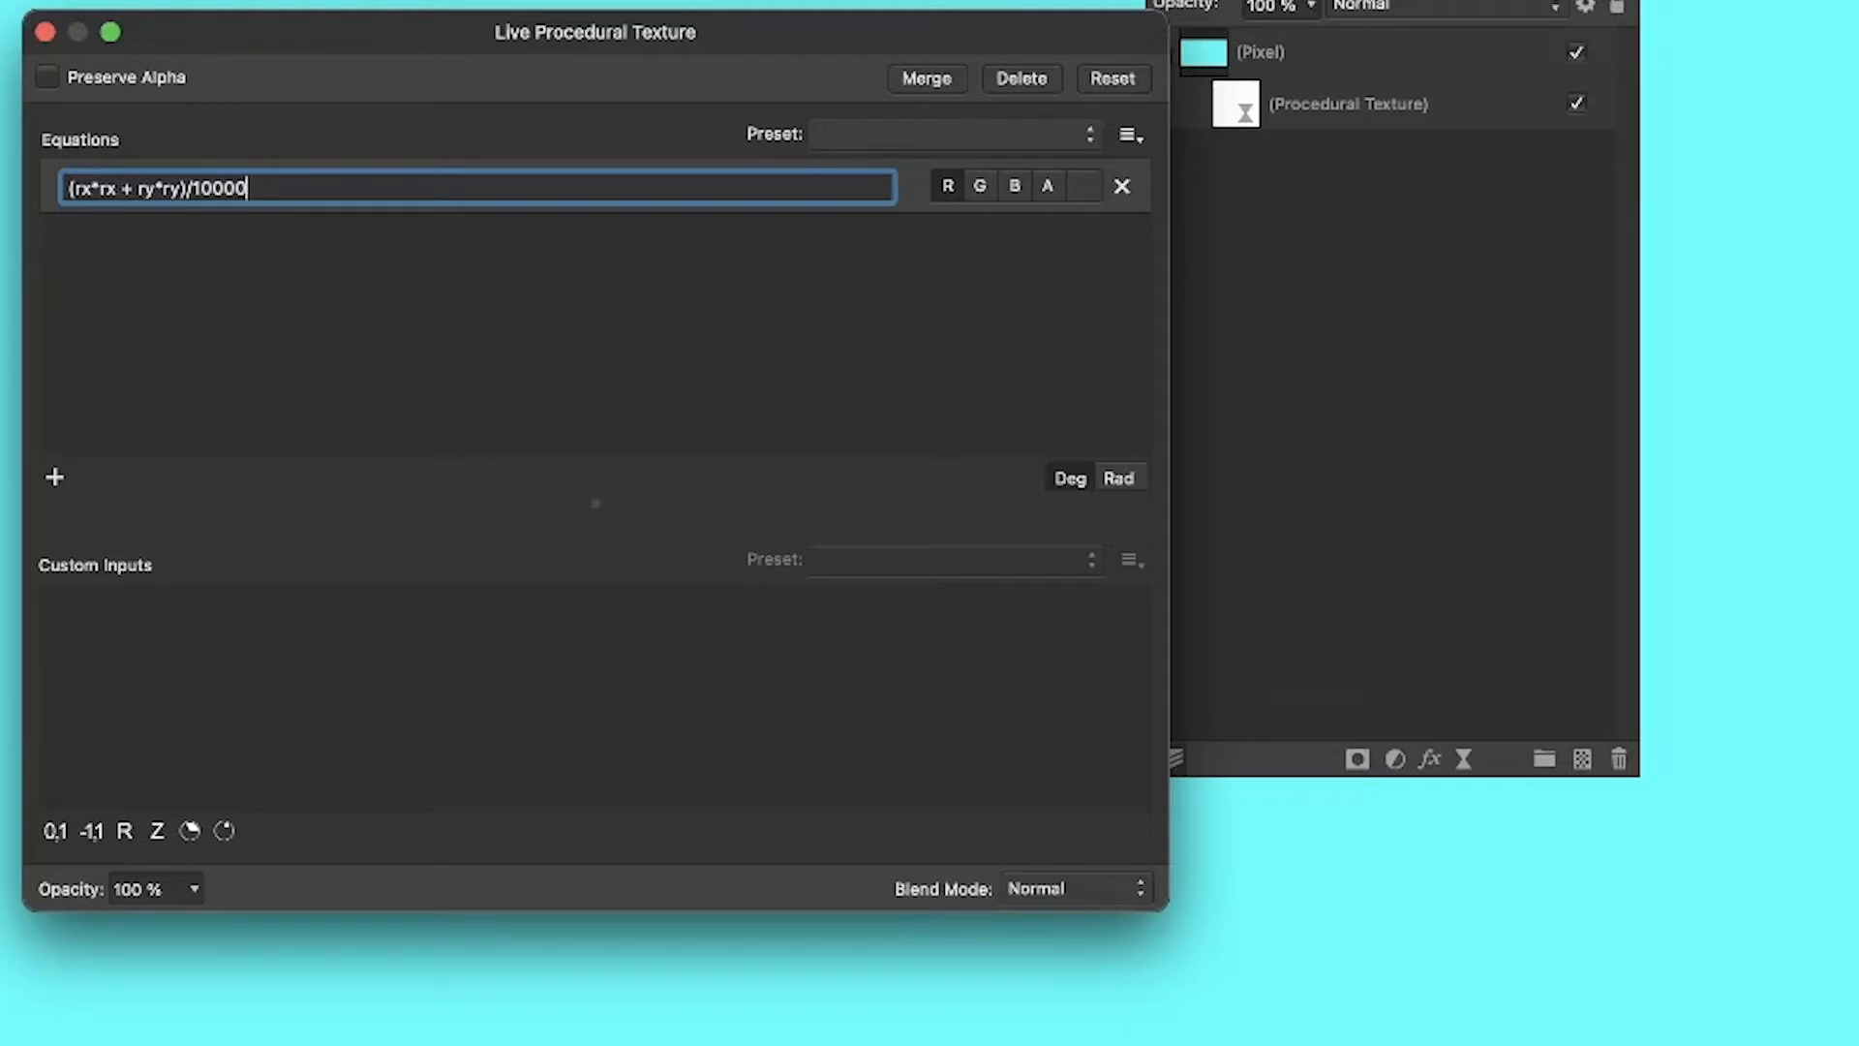
pyautogui.press('Return')
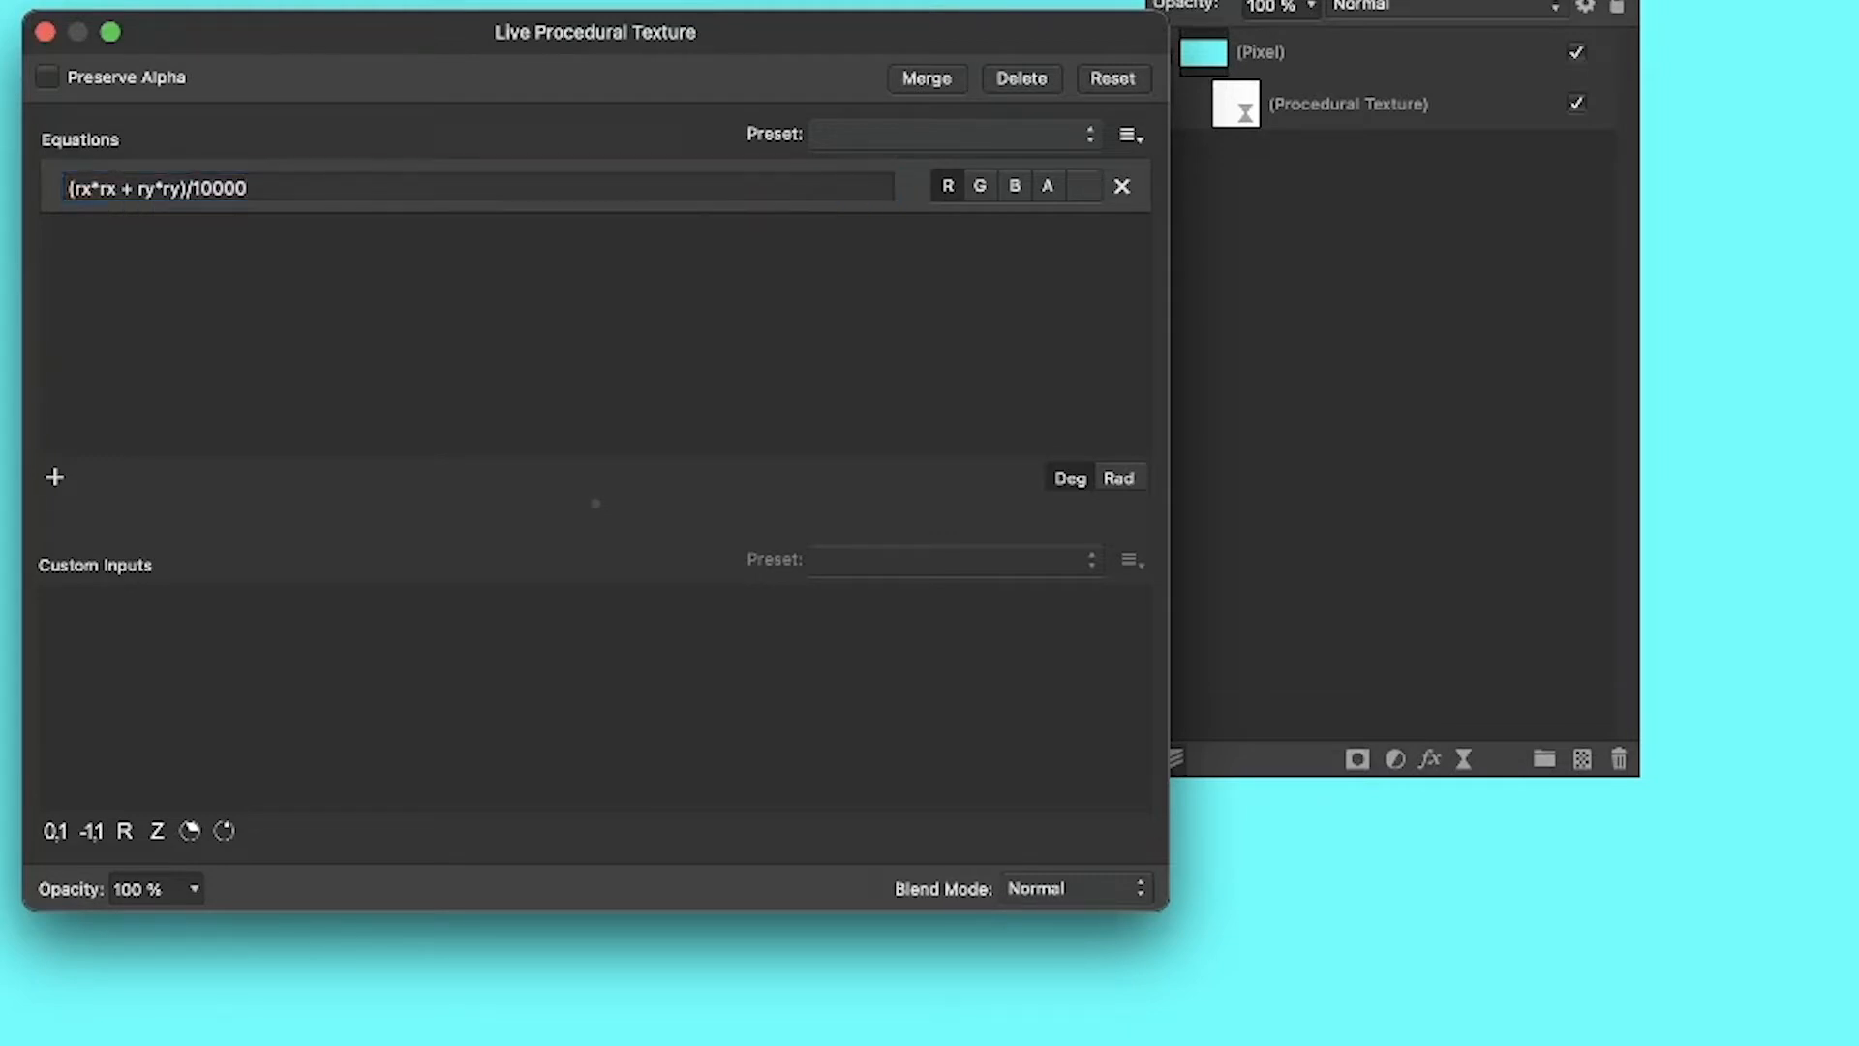
# Raise the red equation's divisor to 100000 and move the dialog aside to uncover the gradient's centre.
pyautogui.moveTo(450, 22); pyautogui.dragTo(557, 8)
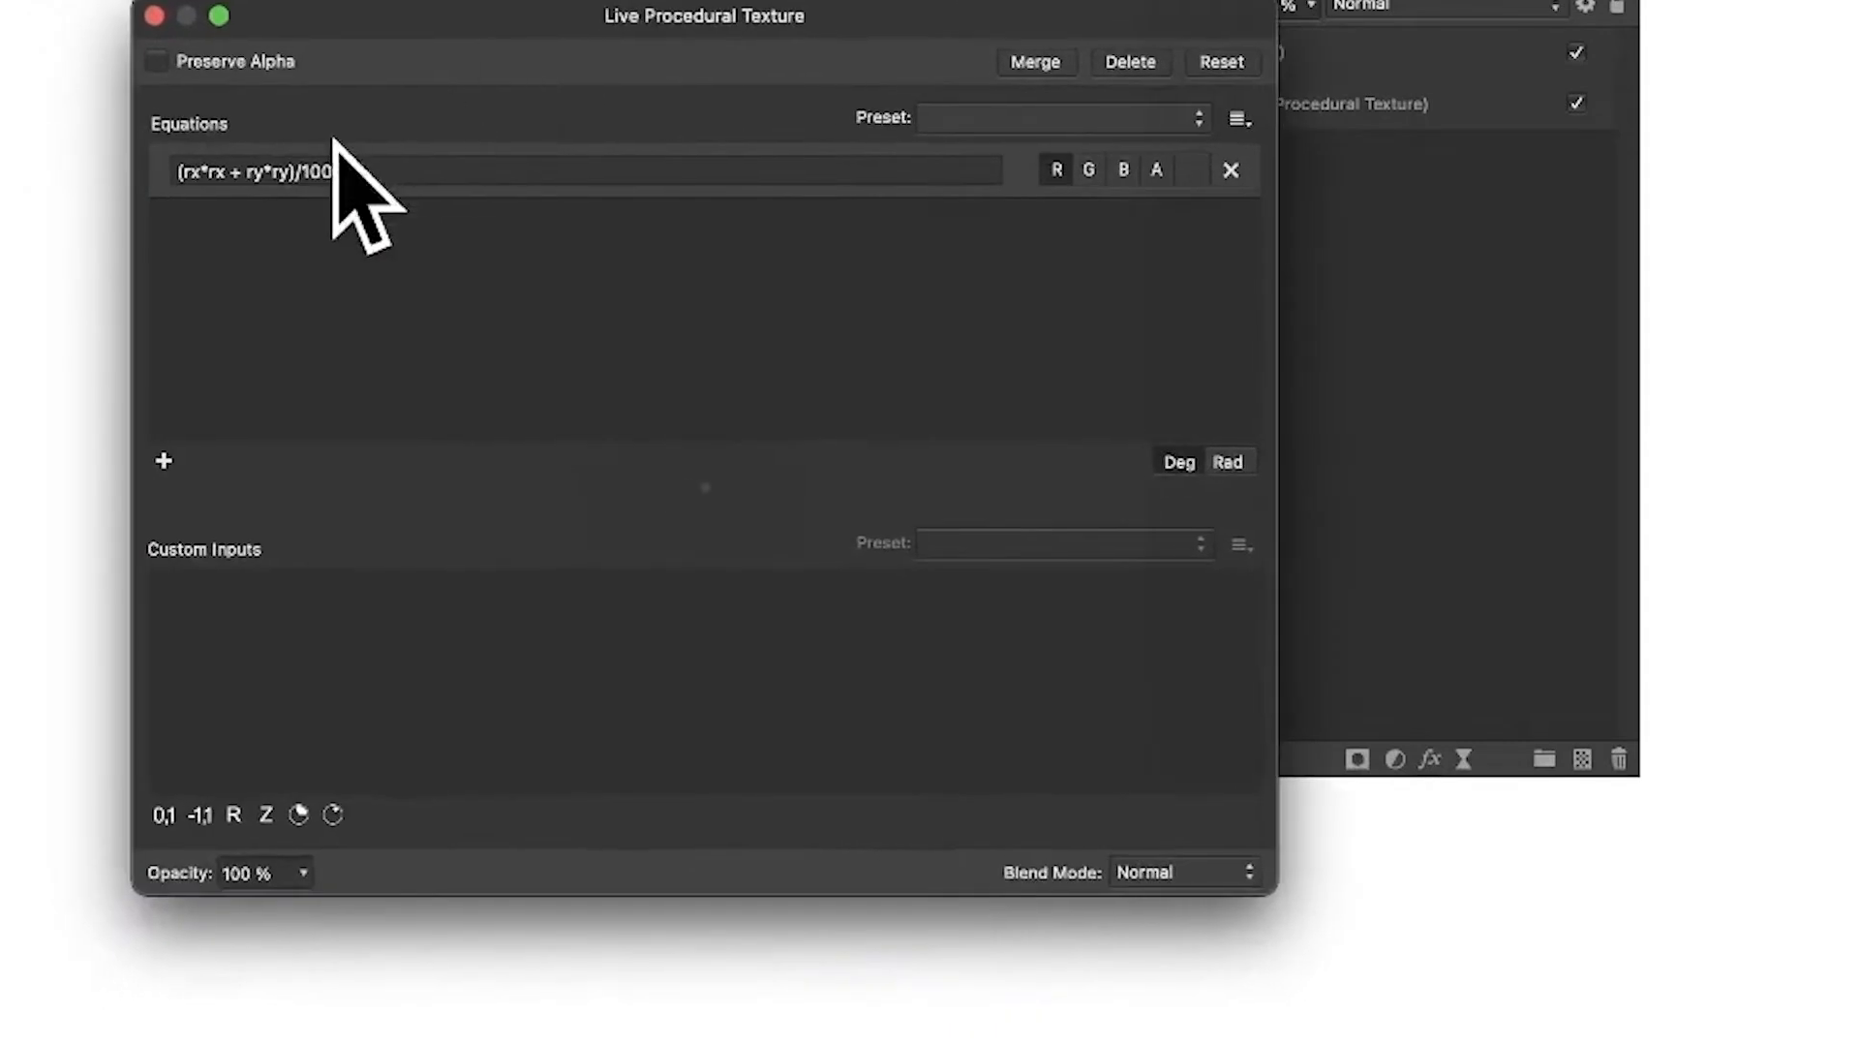
pyautogui.click(374, 173)
pyautogui.write('00')
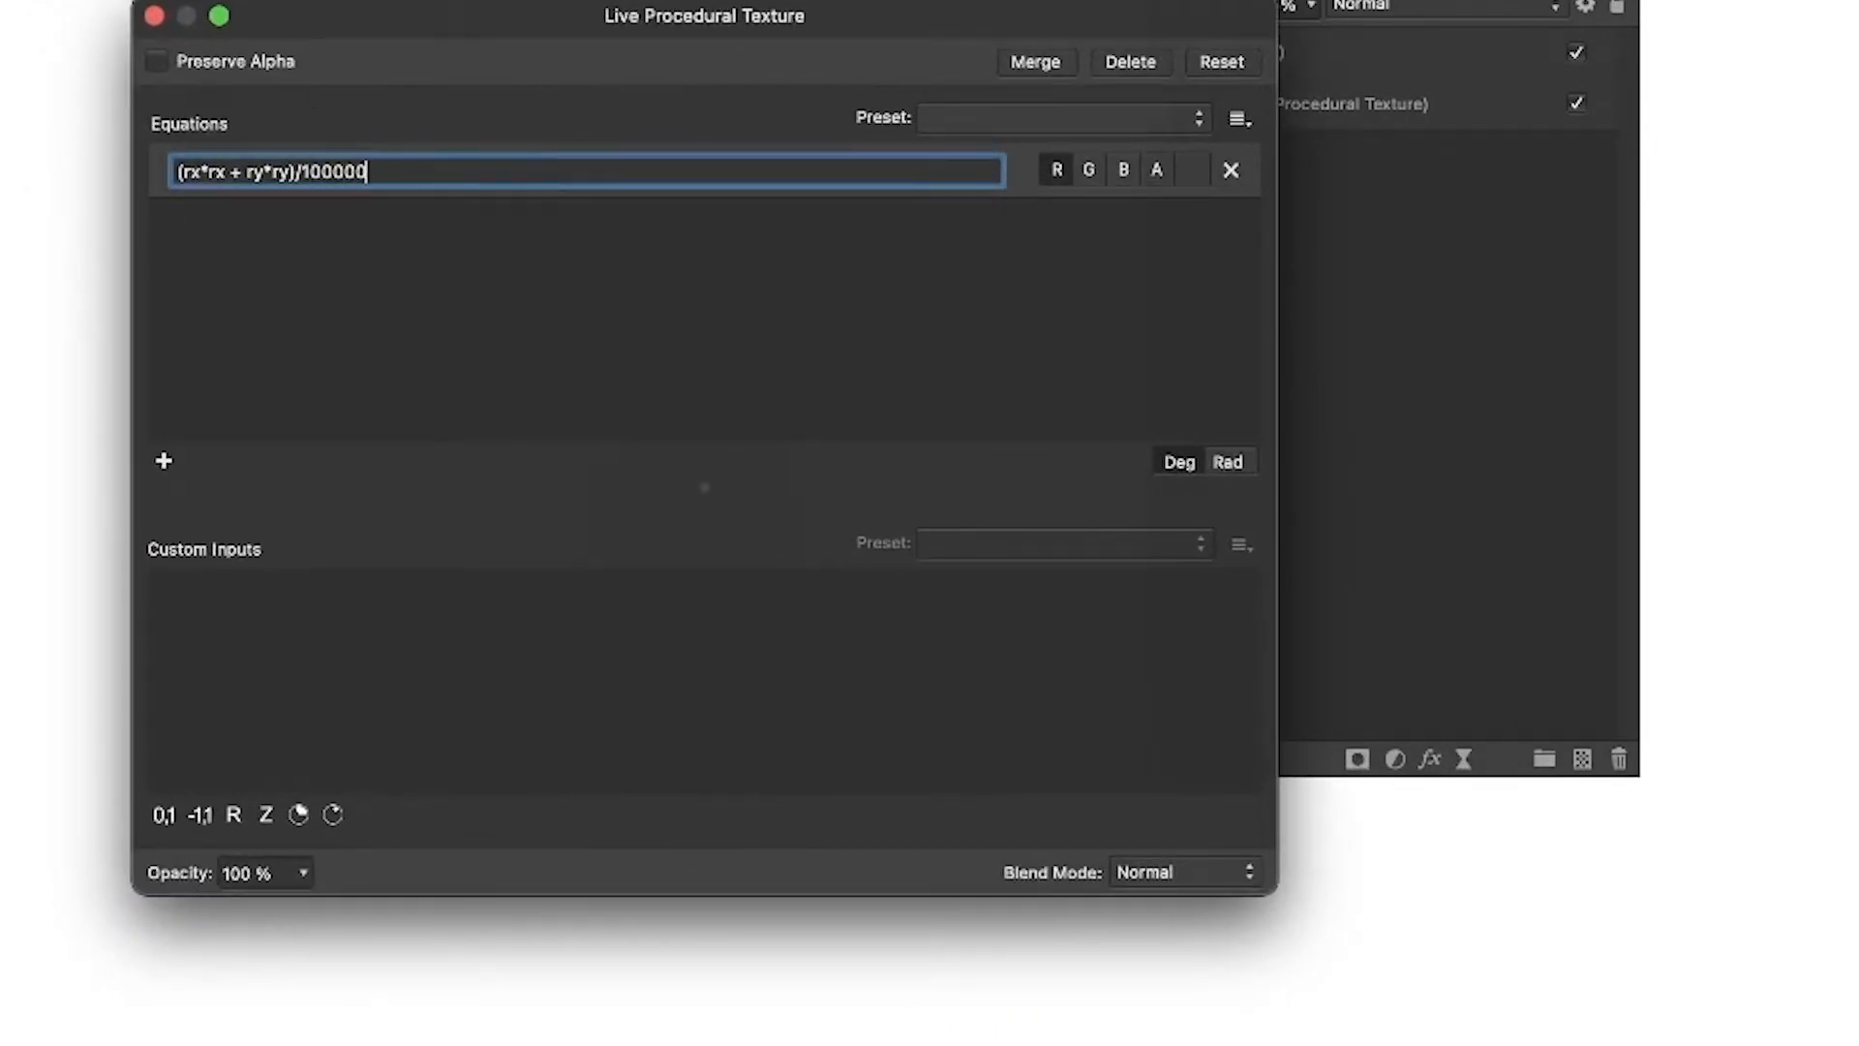
pyautogui.press('Return')
pyautogui.moveTo(491, 13); pyautogui.dragTo(1128, 85)
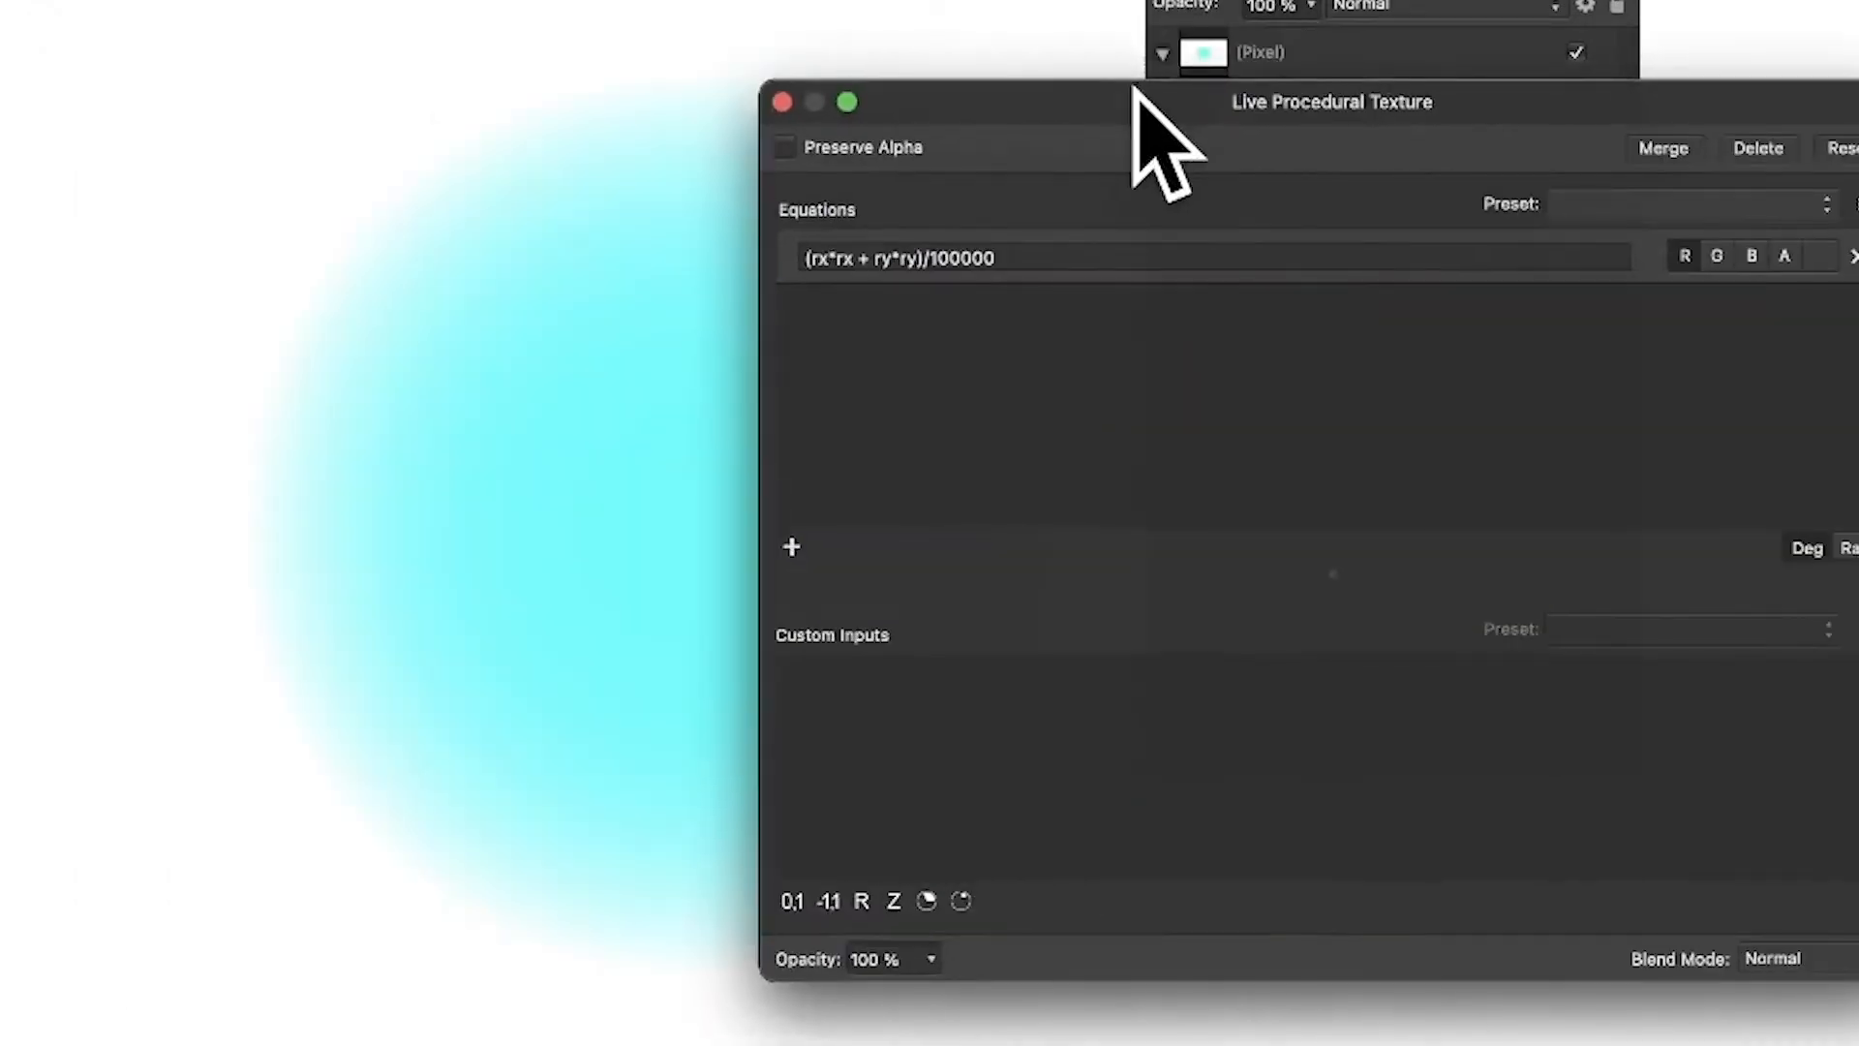
# Change the red-channel equation's divisor to 1000000.
pyautogui.click(1023, 258)
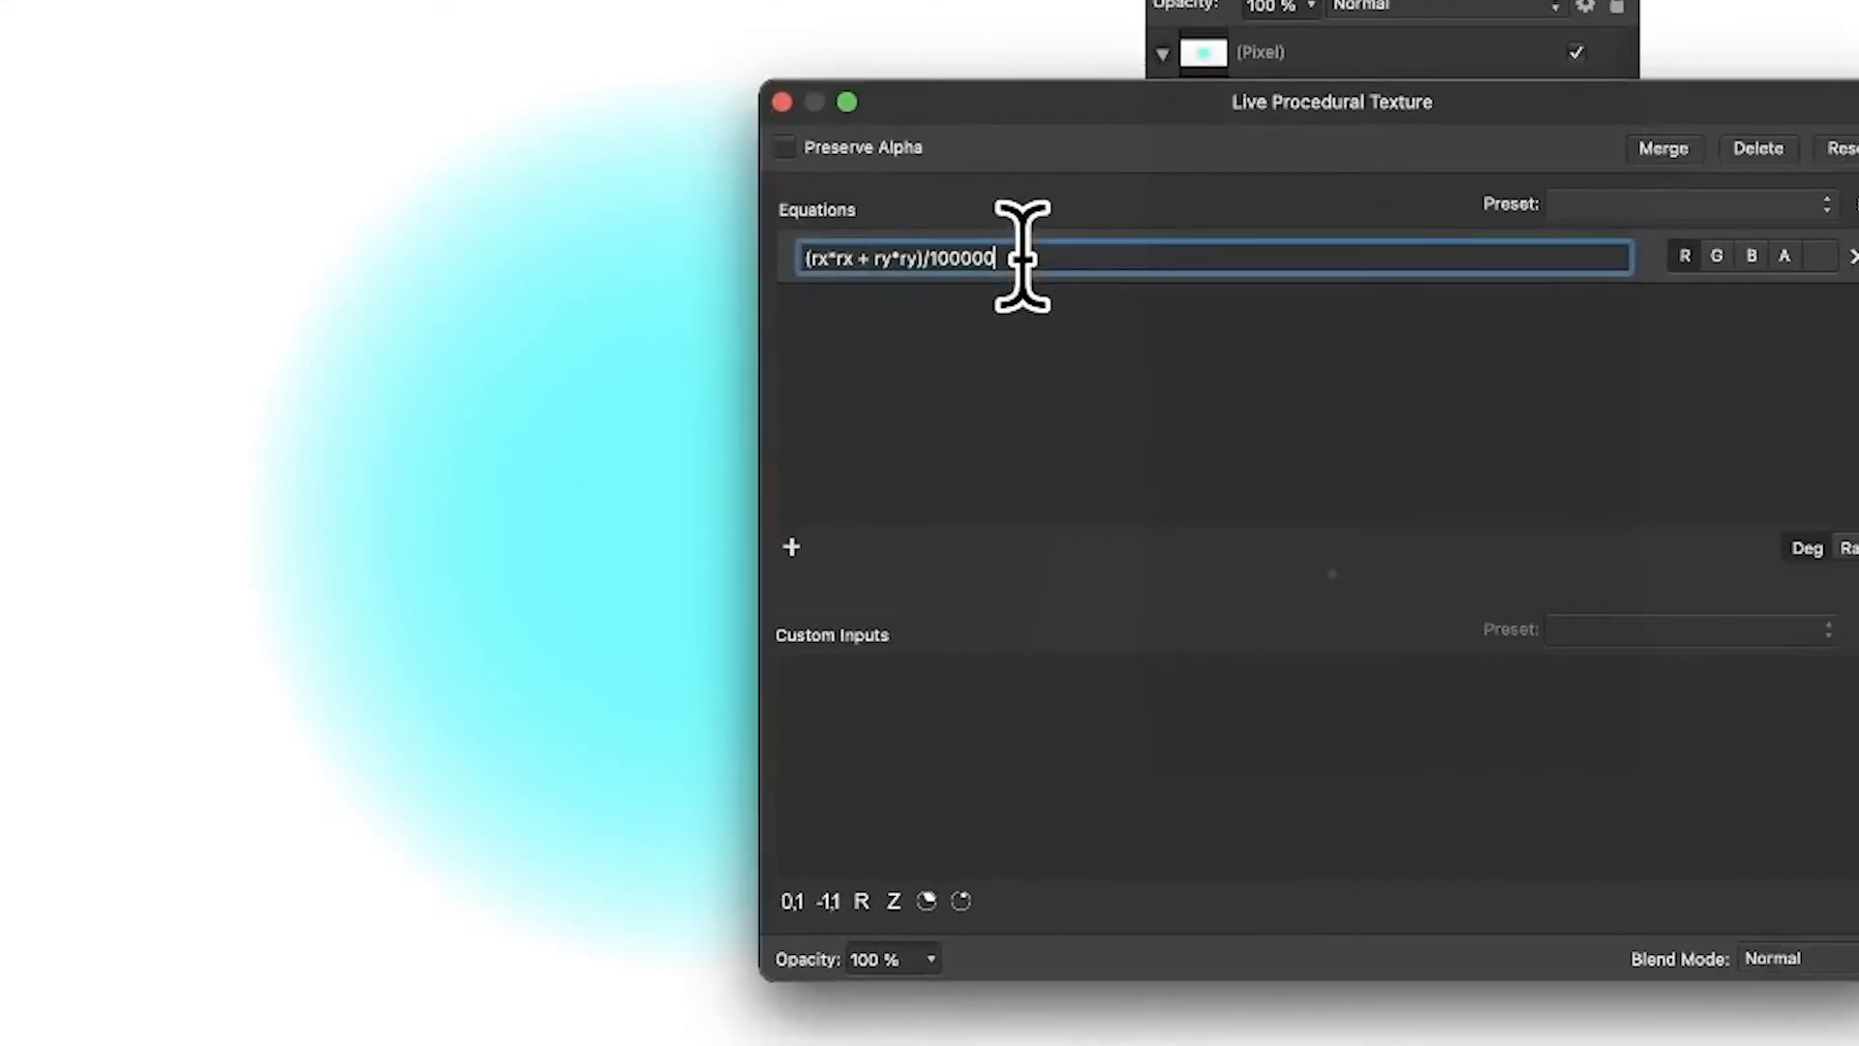
pyautogui.write('0')
pyautogui.press('Return')
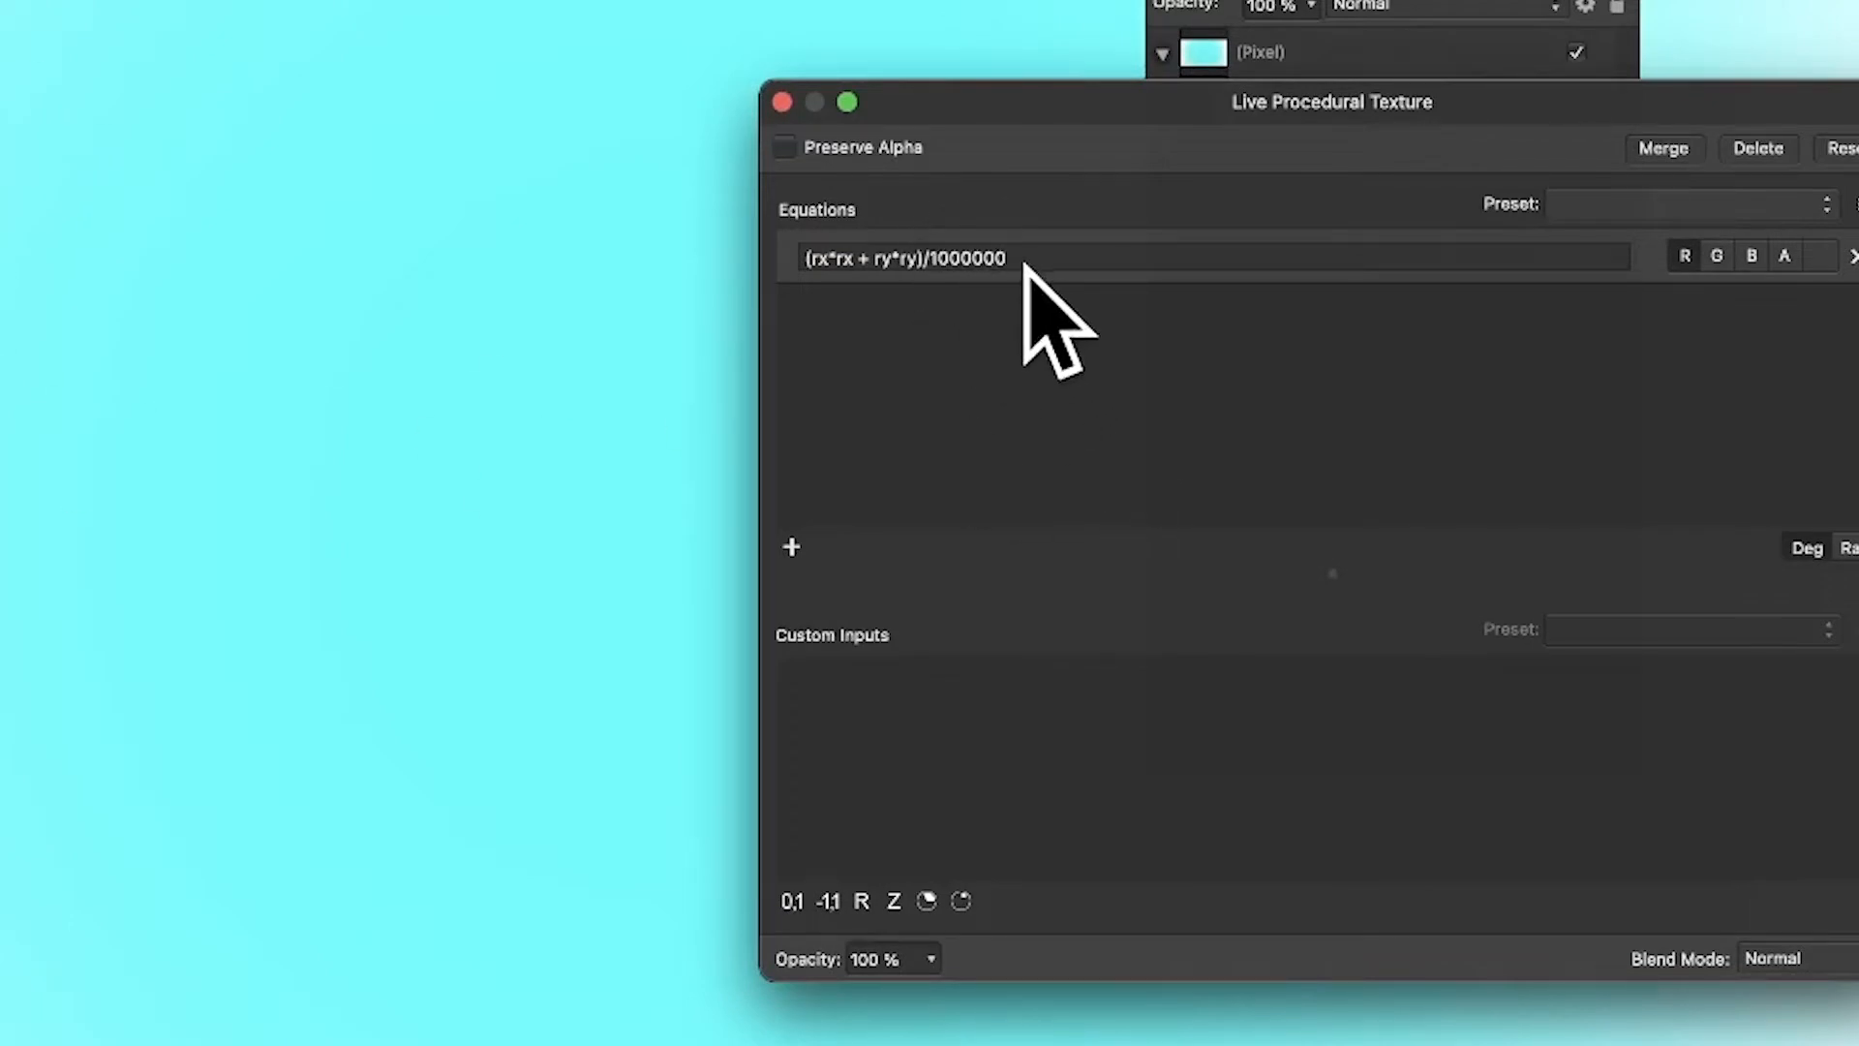
# Multiply the rx*rx term by 0.2 and the ry*ry term by 0.5 in the red-channel equation.
pyautogui.click(823, 258)
pyautogui.write('0.2')
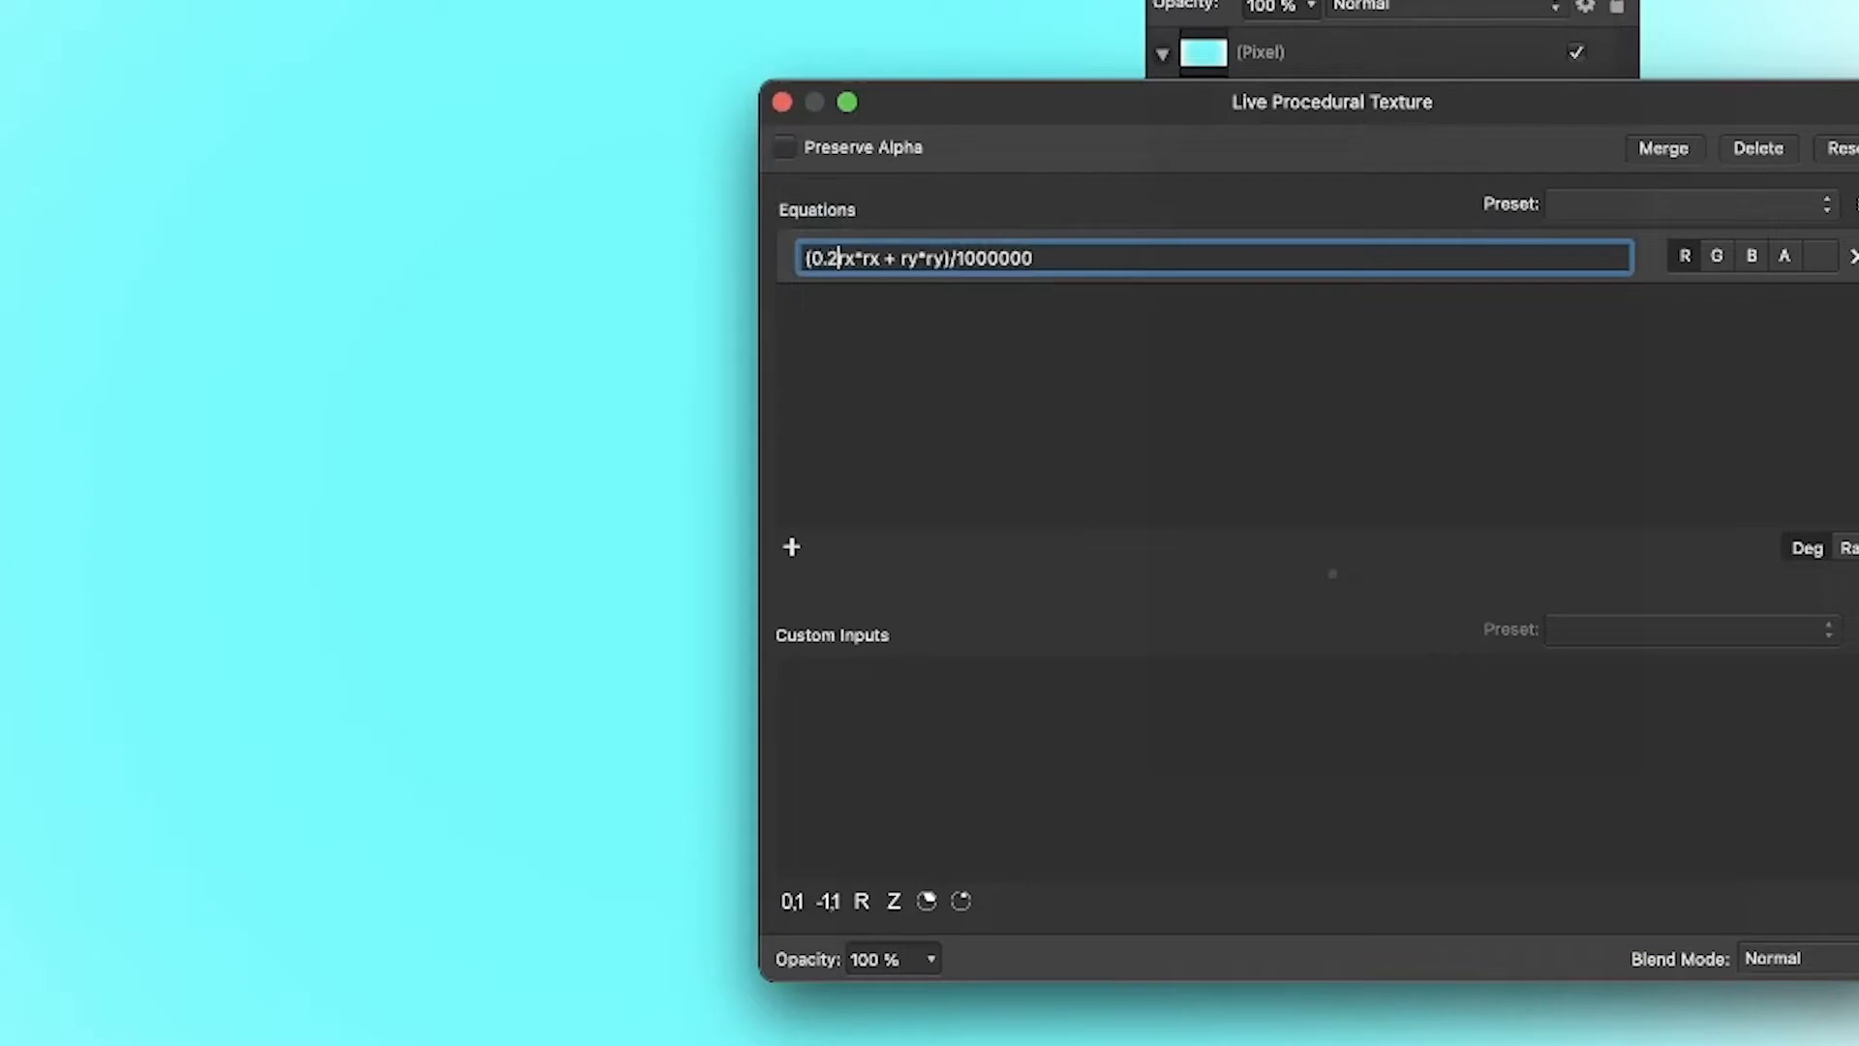
pyautogui.write('*')
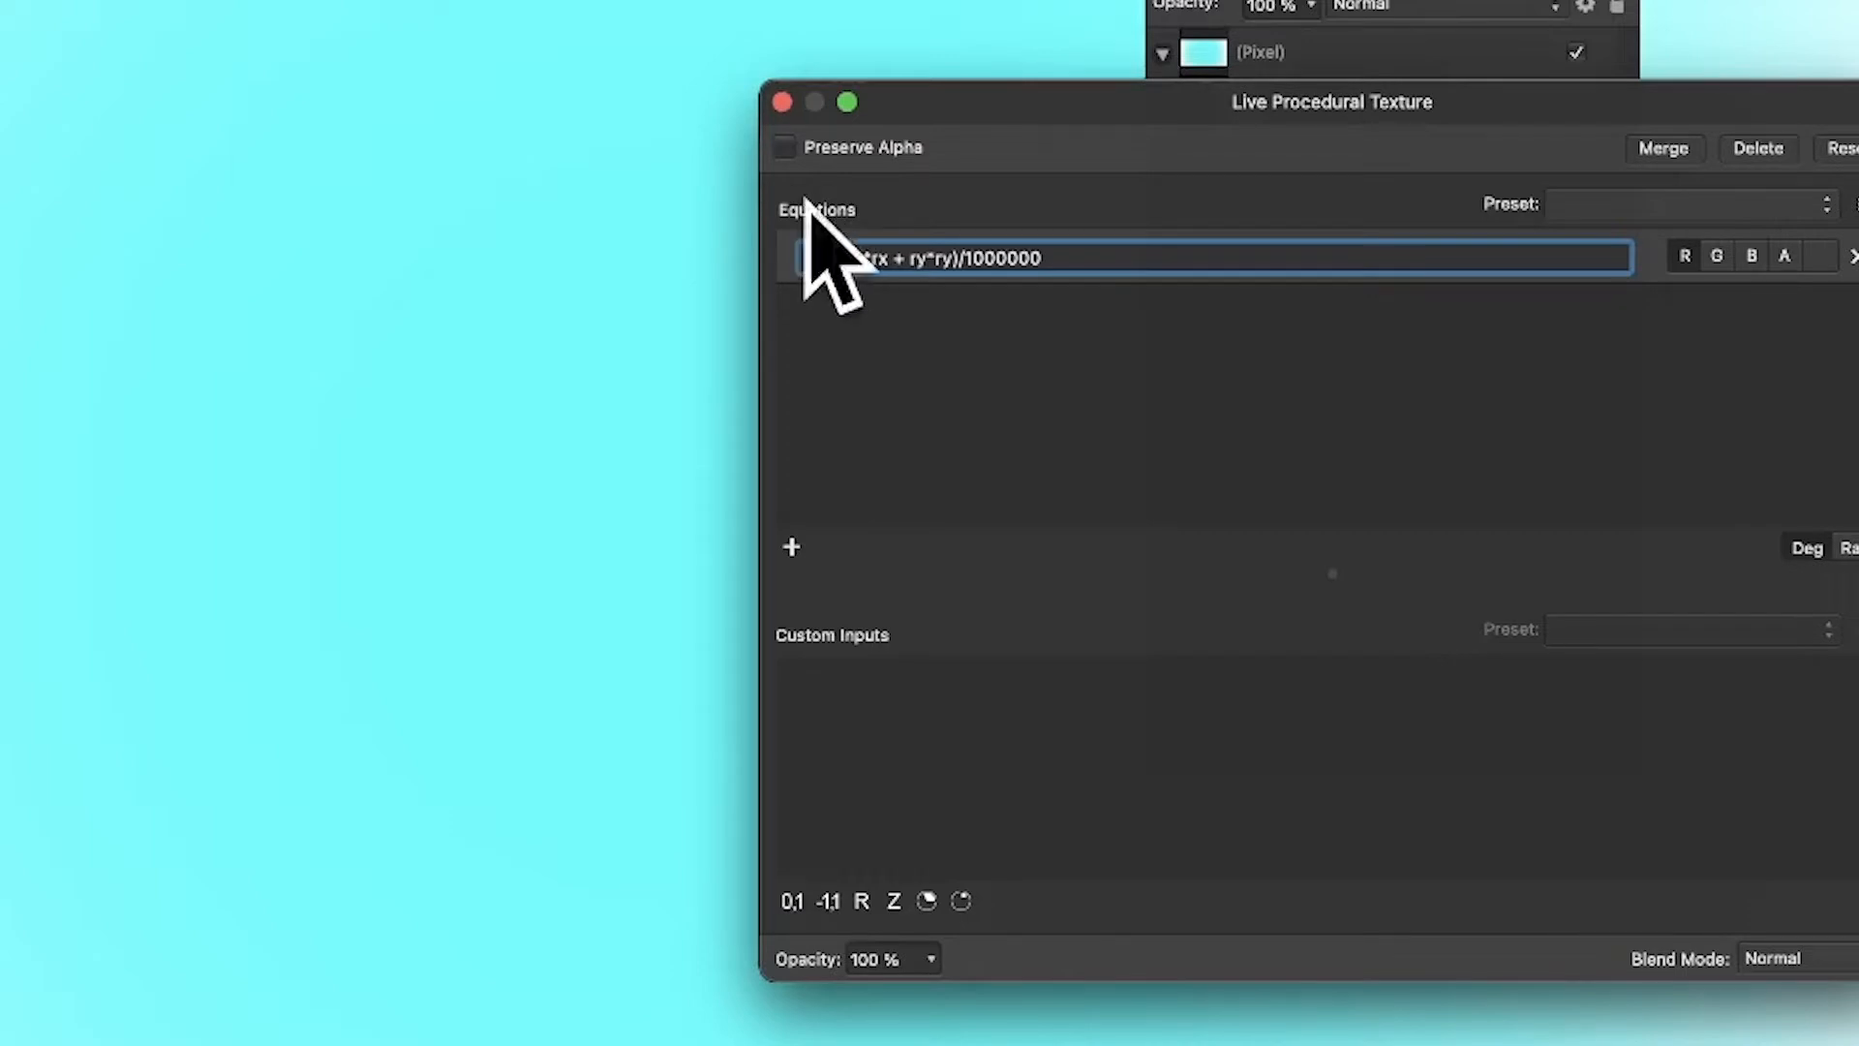
pyautogui.click(908, 257)
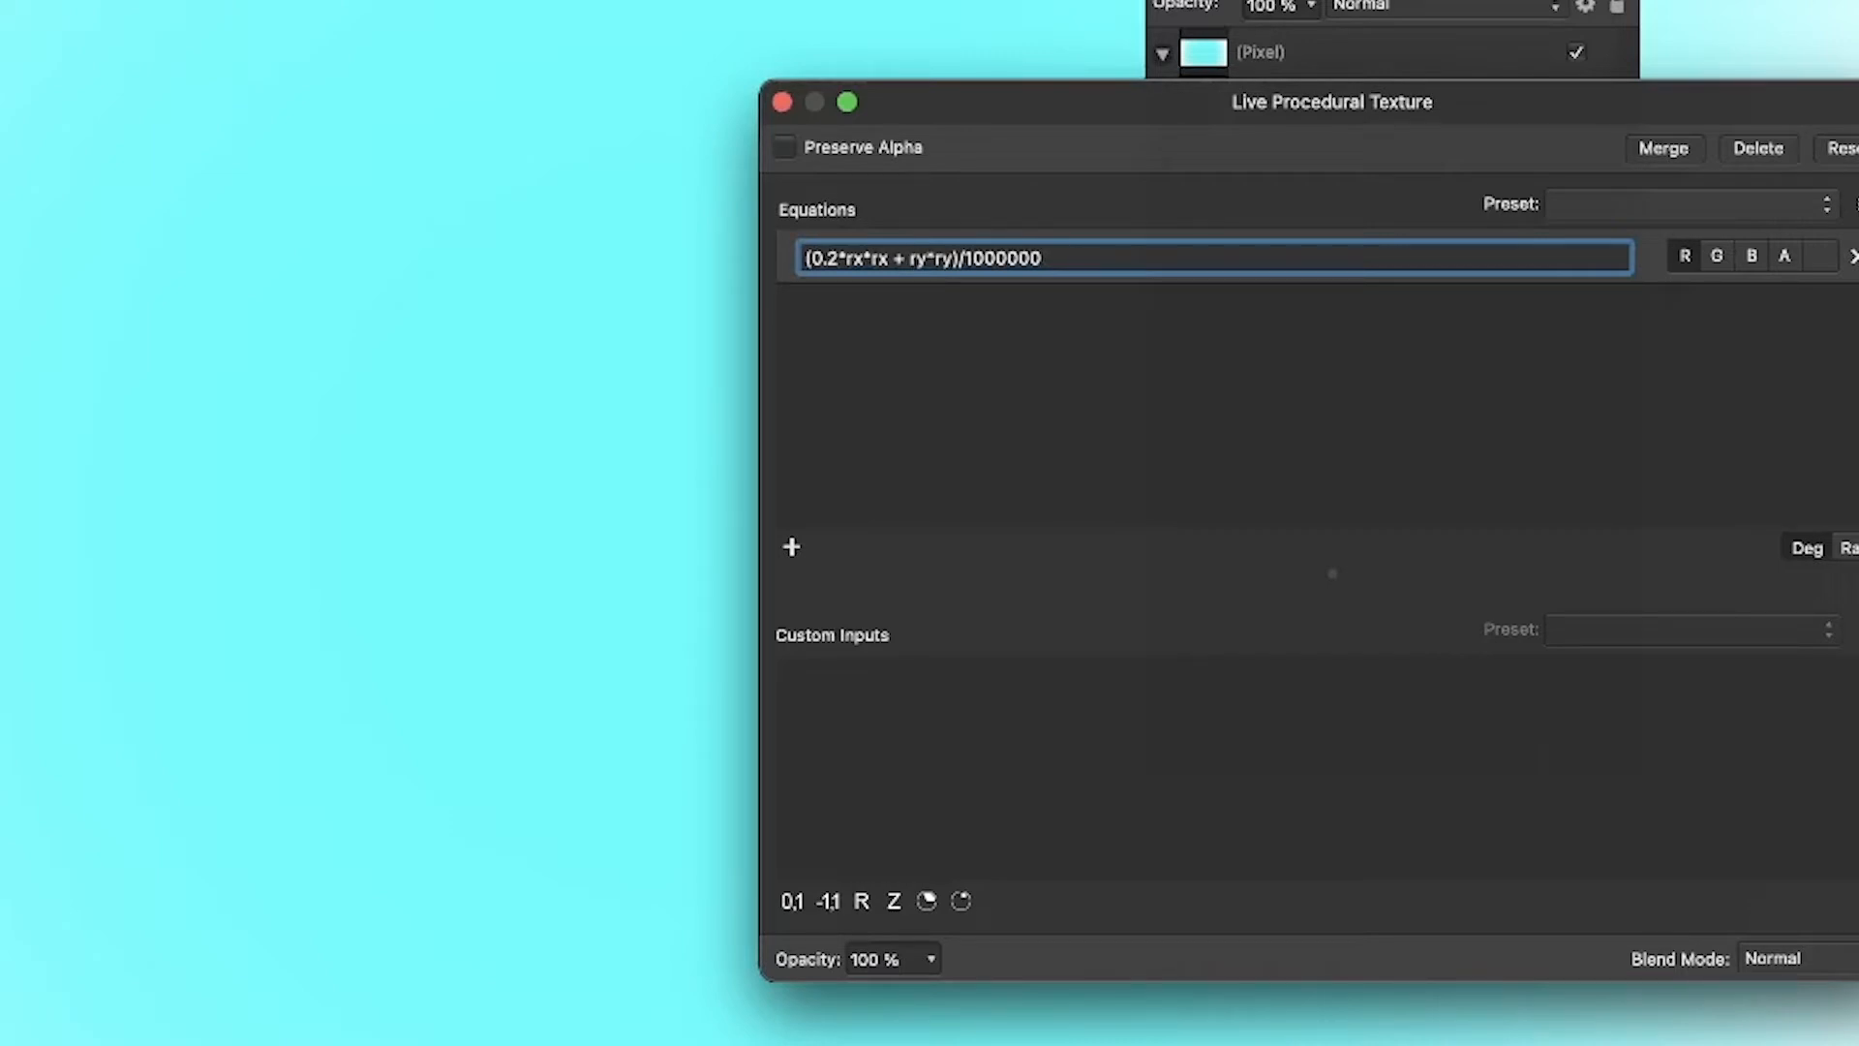
pyautogui.click(904, 258)
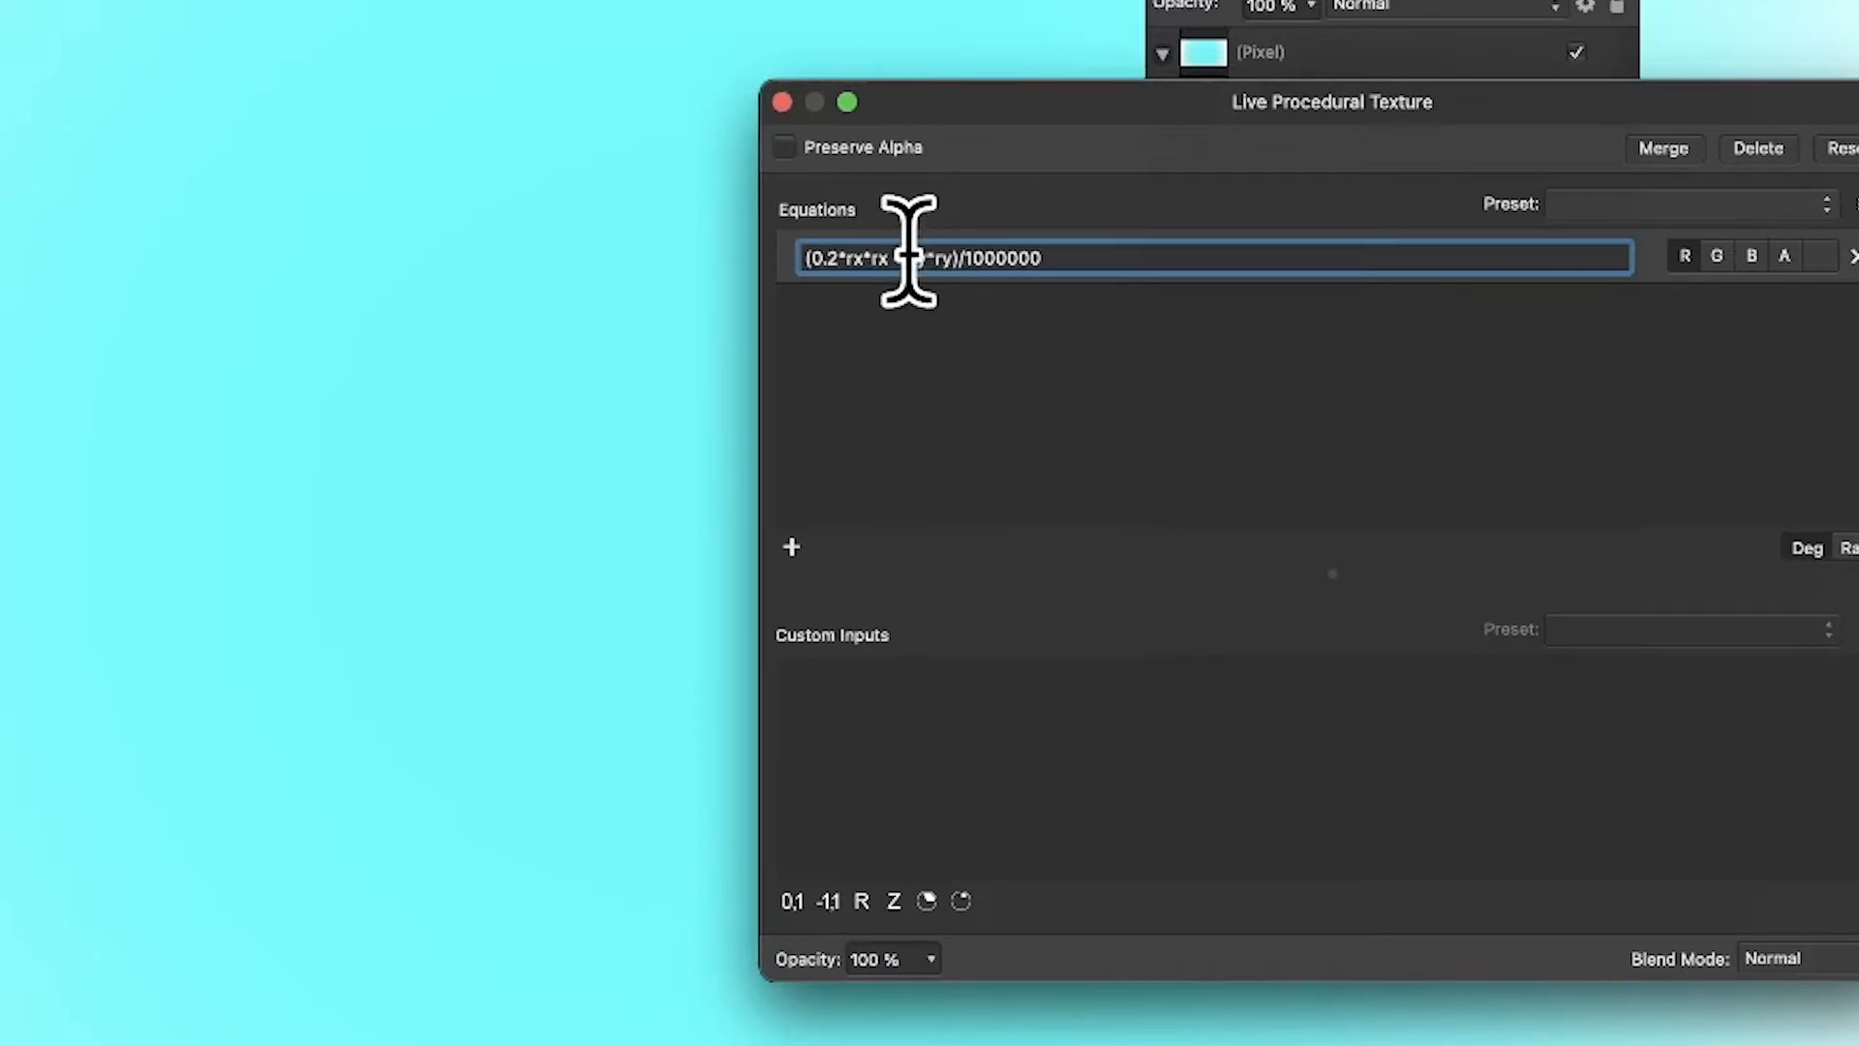
pyautogui.write('0')
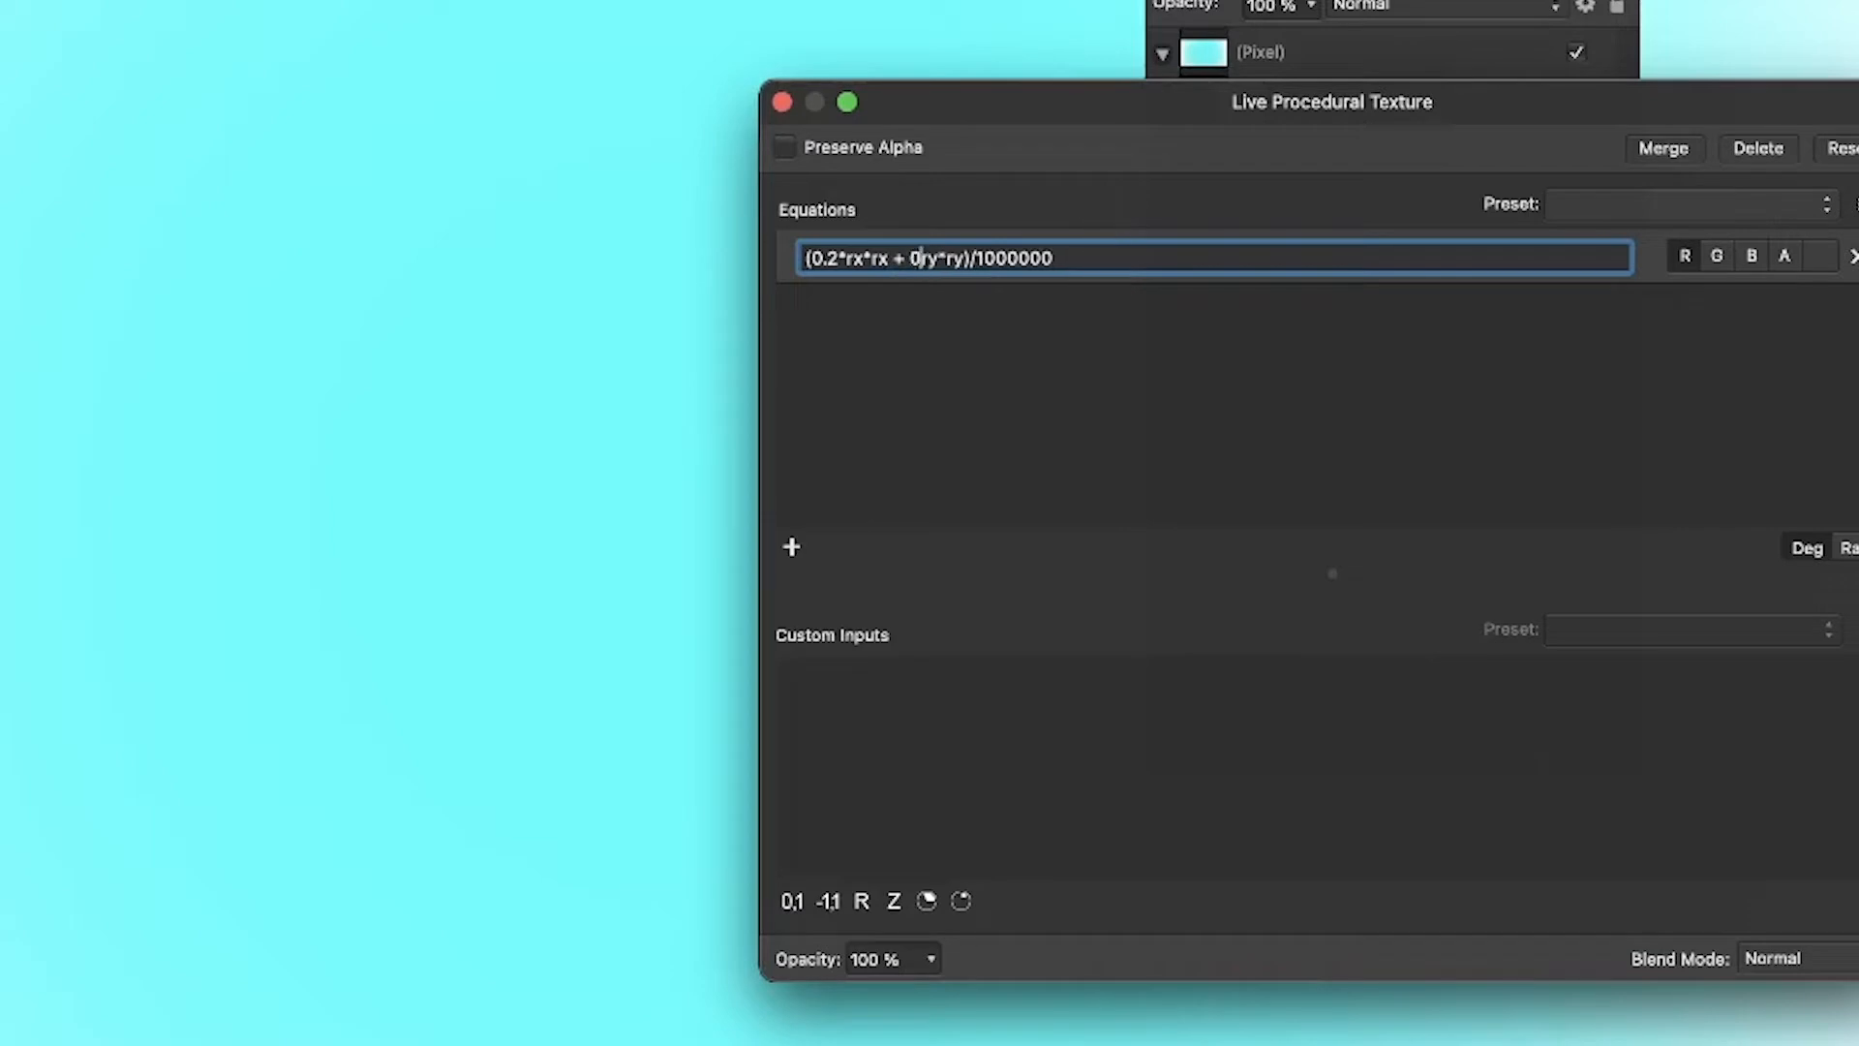
pyautogui.write('.5*')
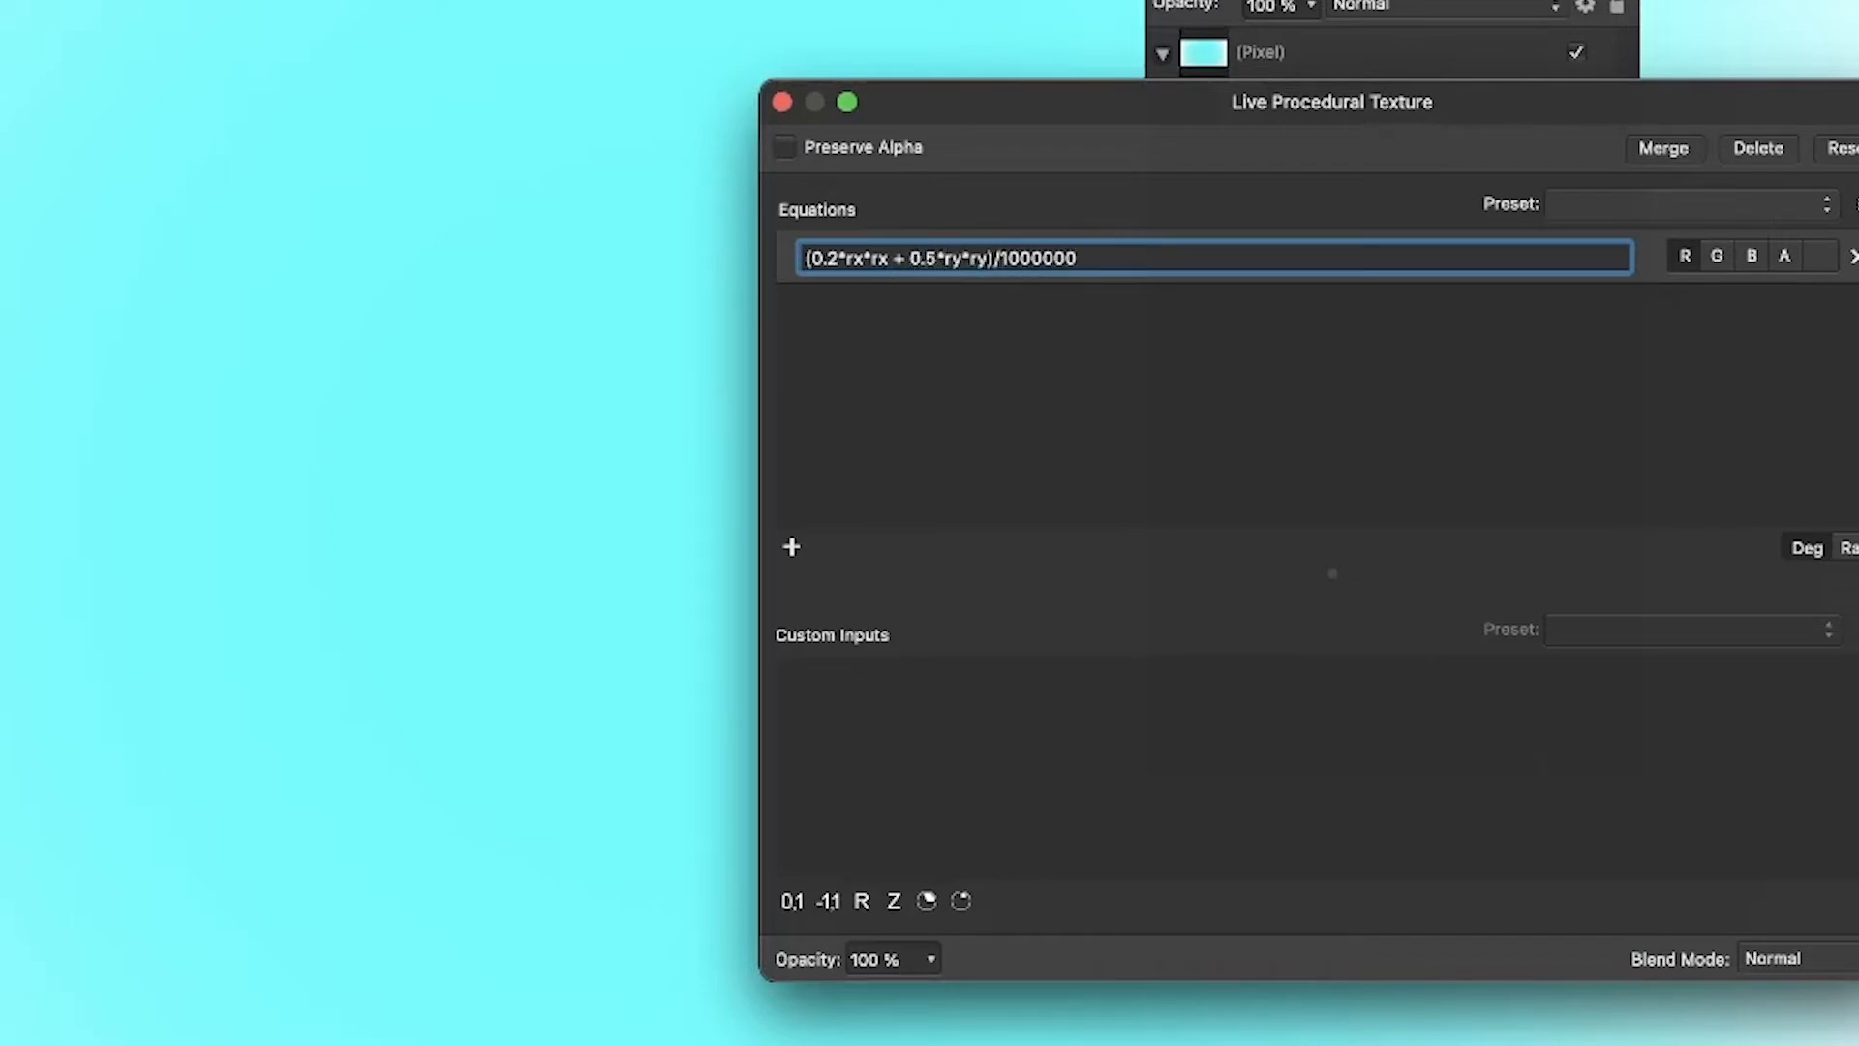
pyautogui.press('Return')
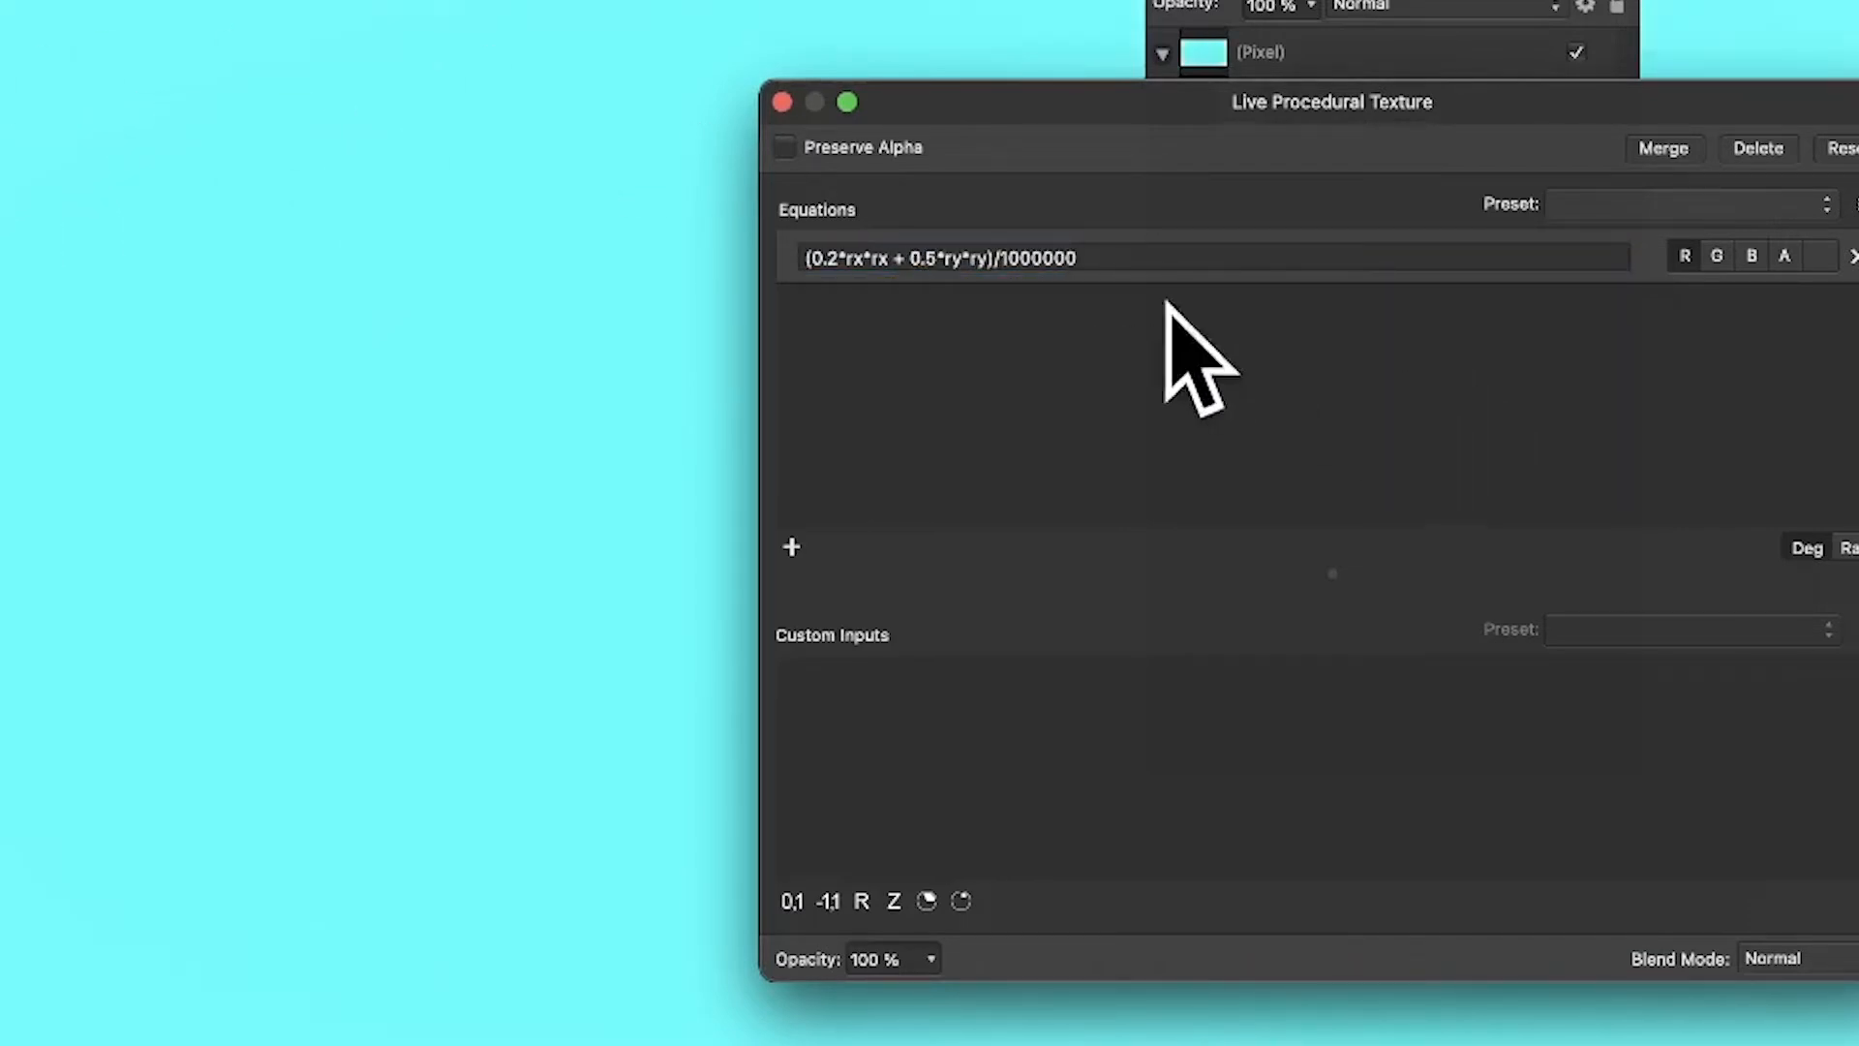
# Reduce the divisor of the weighted red-channel equation to 100000.
pyautogui.click(1237, 254)
pyautogui.press('BackSpace')
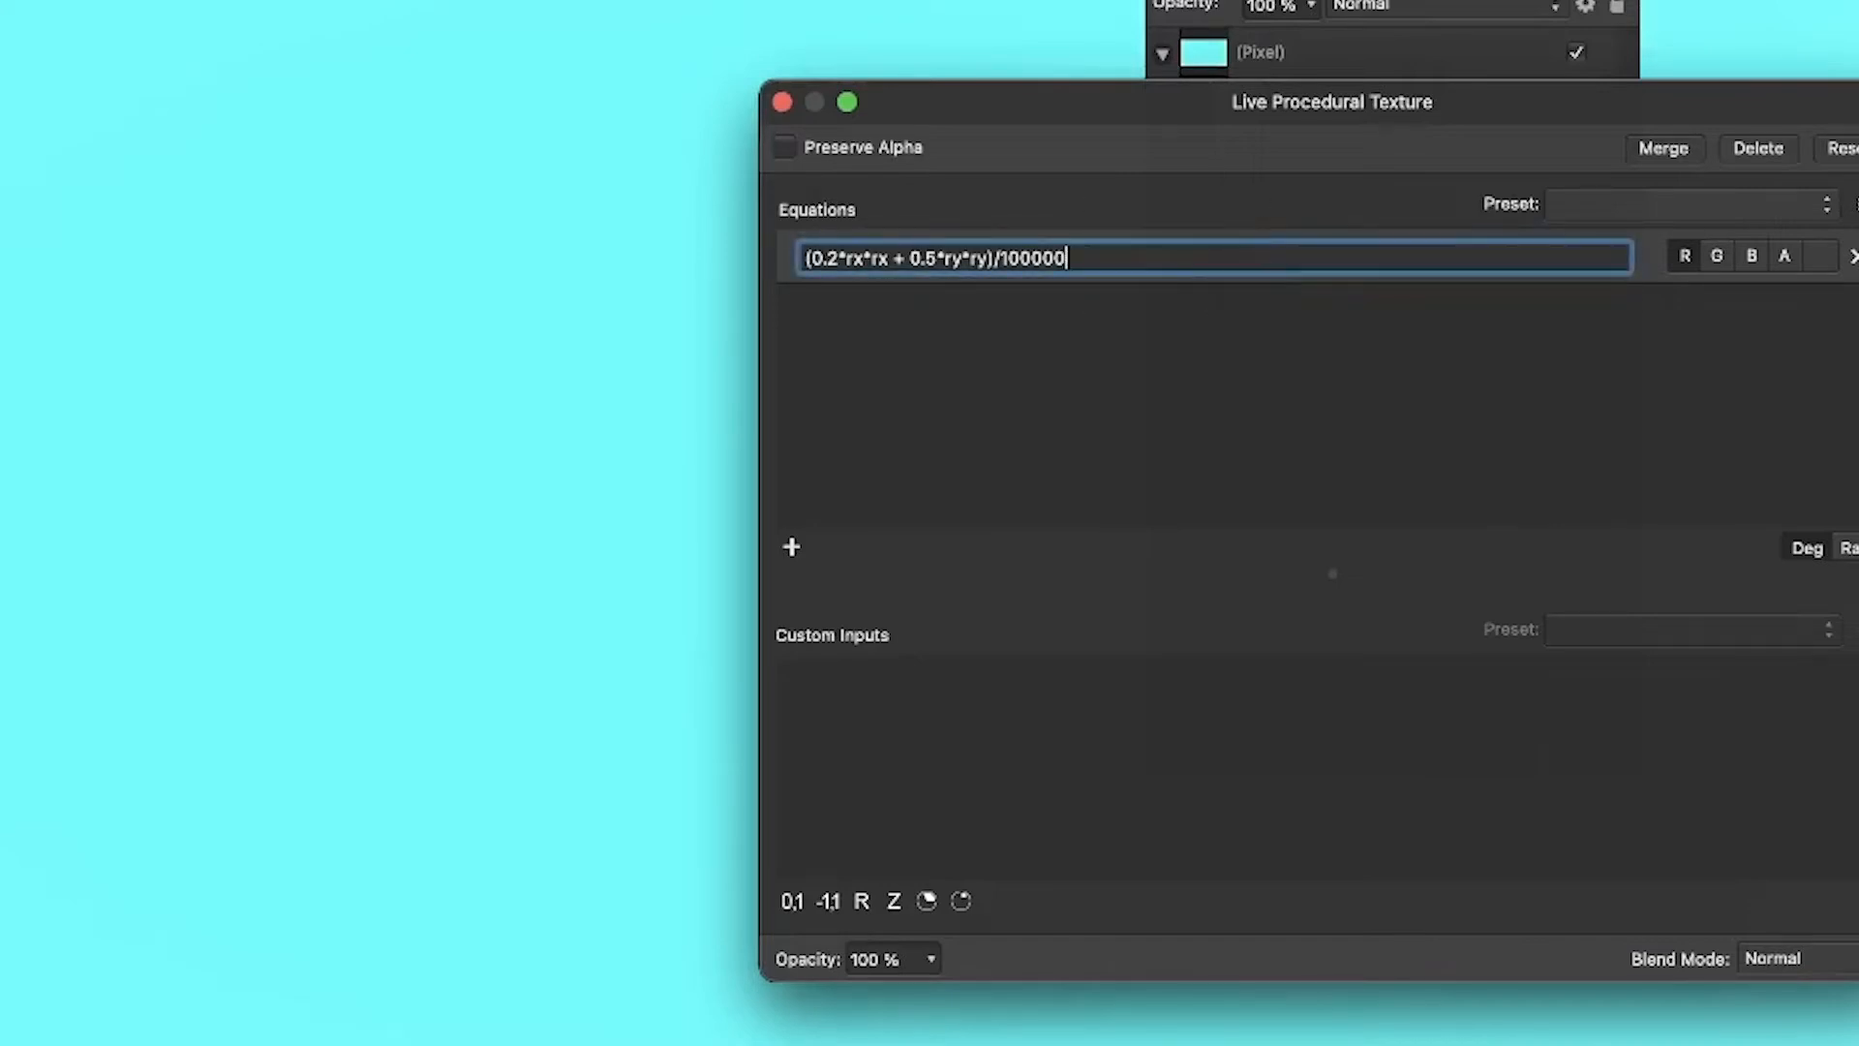
pyautogui.press('Return')
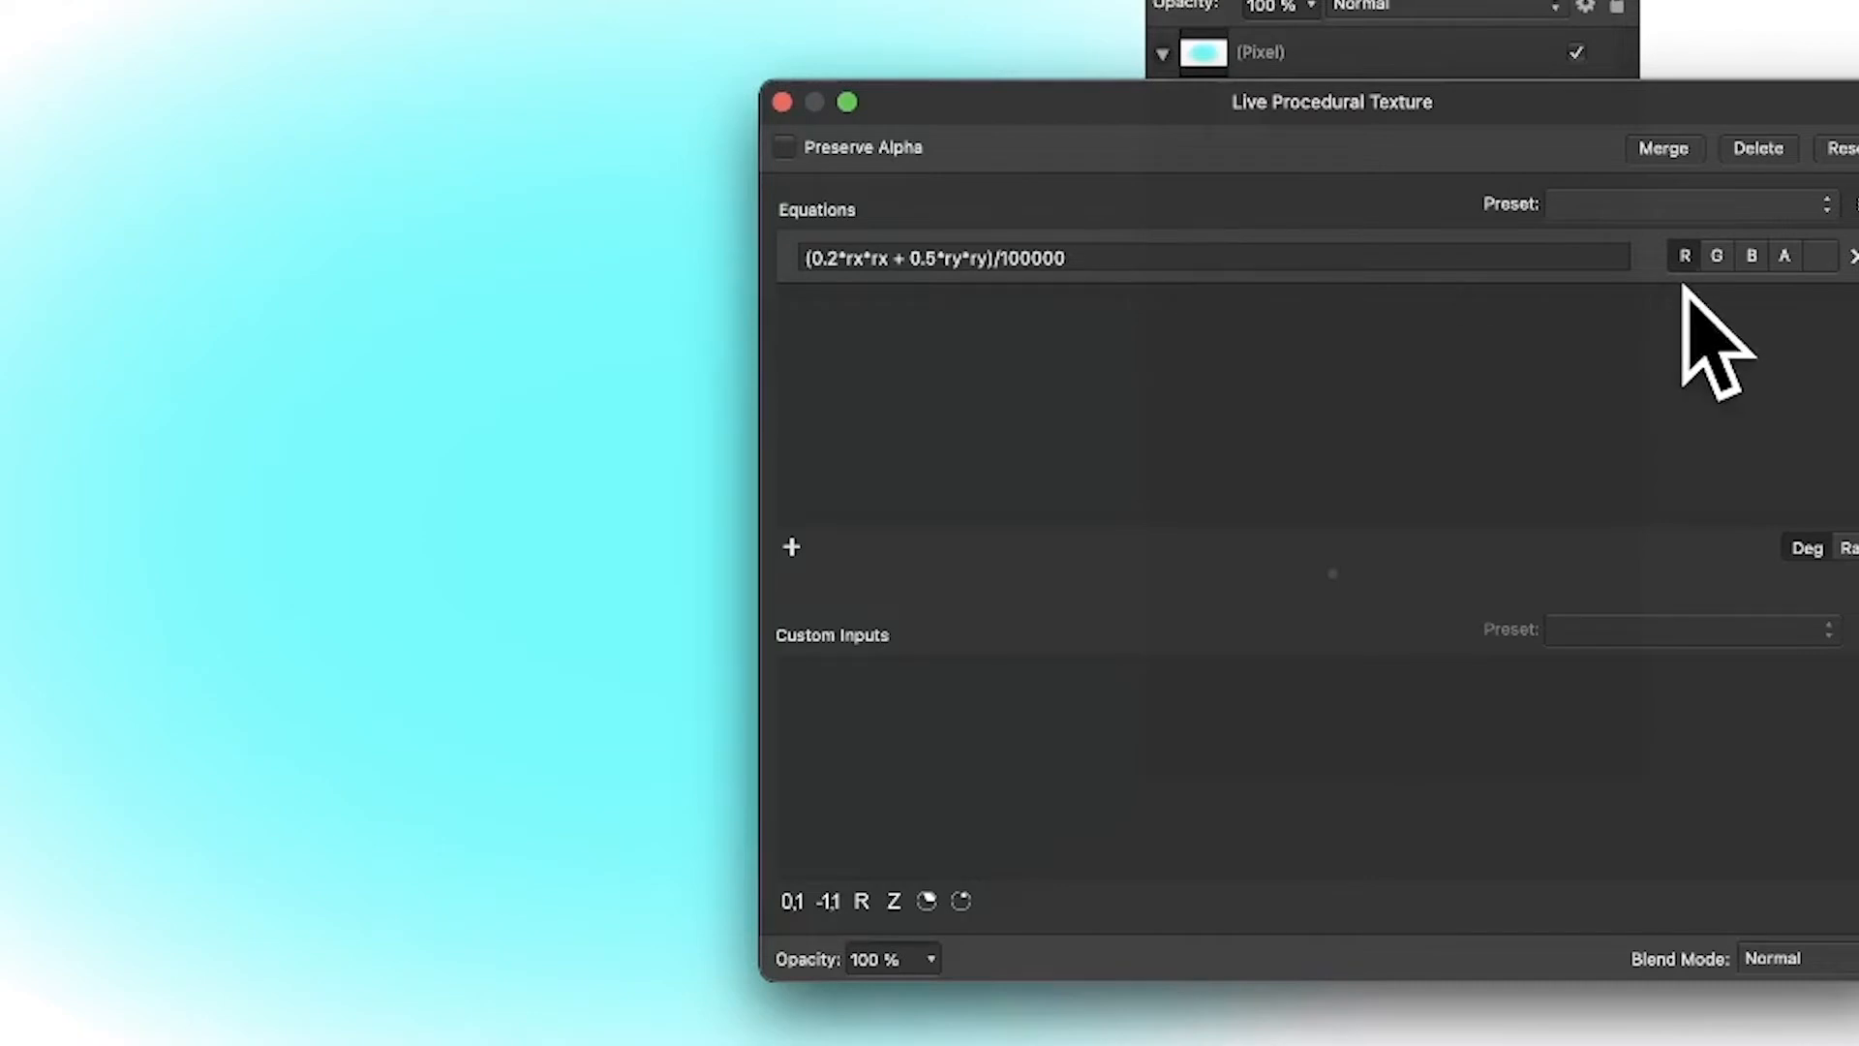
# Add green and blue channel equations and copy the red formula (0.2*rx*rx + 0.5*ry*ry)/100000 into both.
pyautogui.click(791, 546)
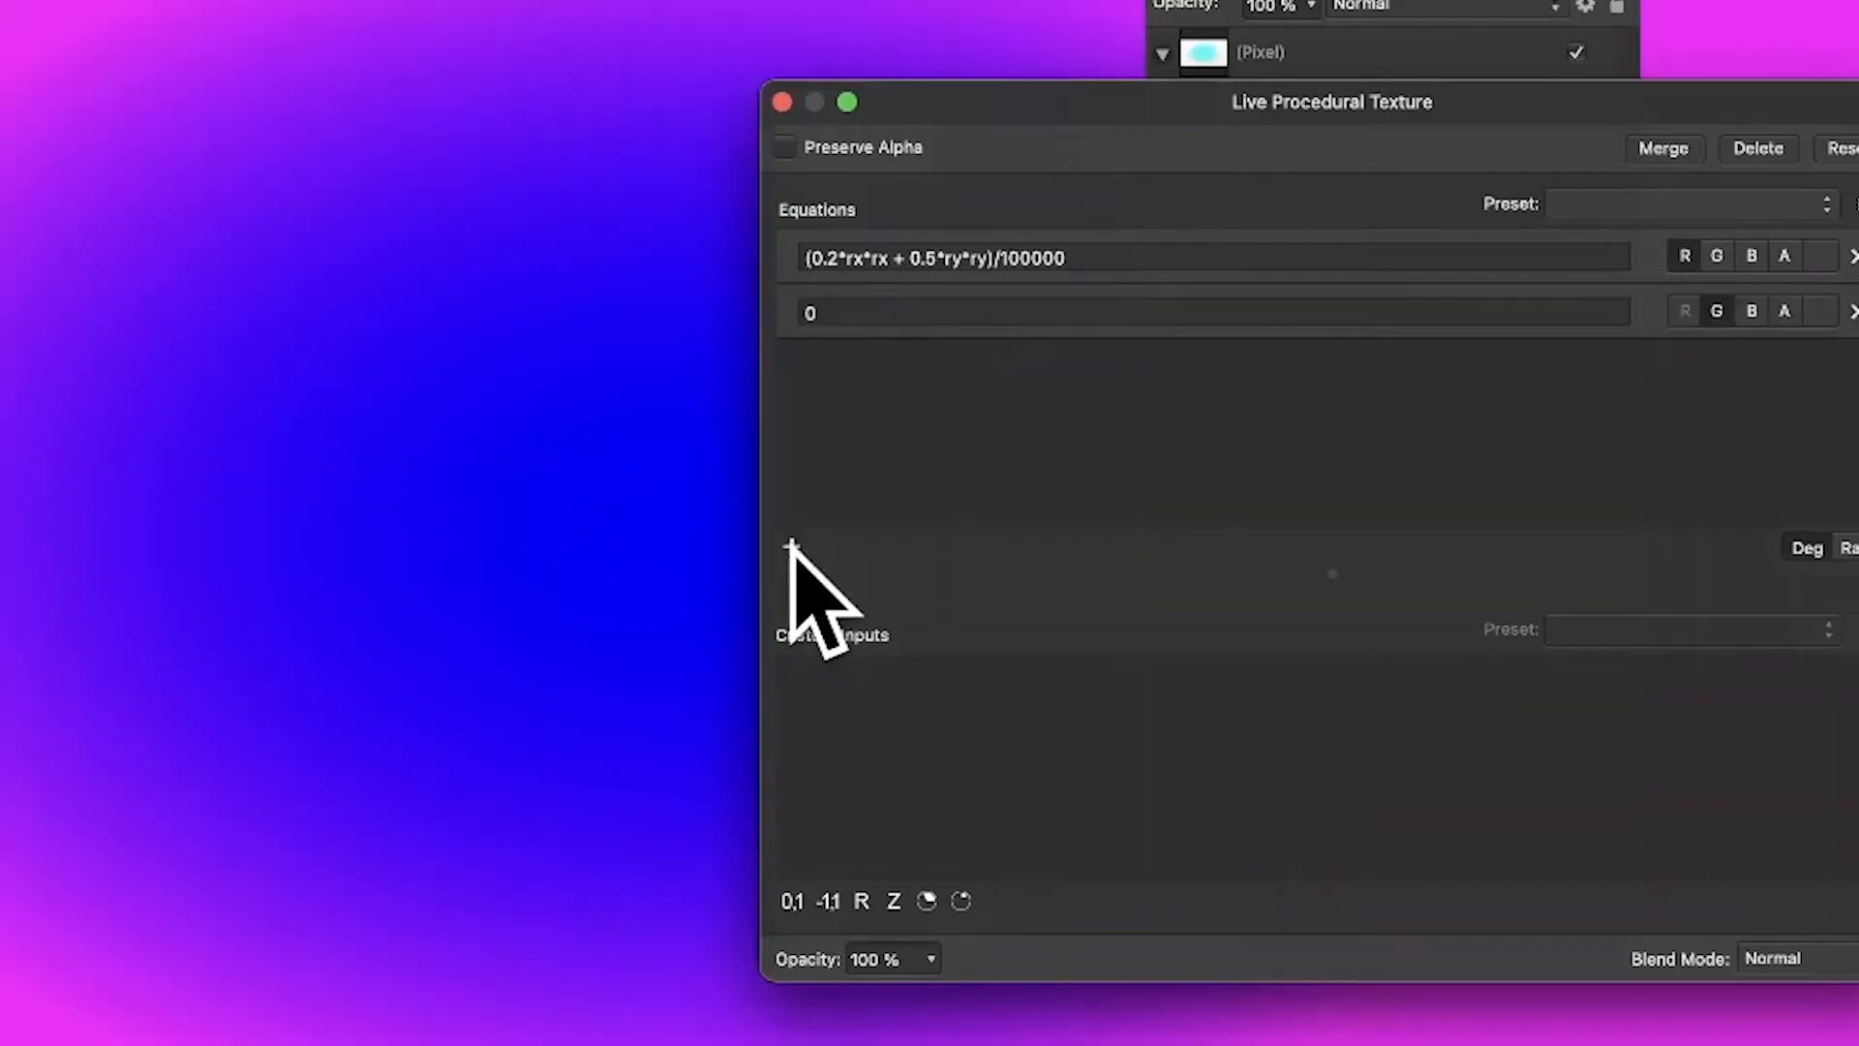
pyautogui.click(791, 546)
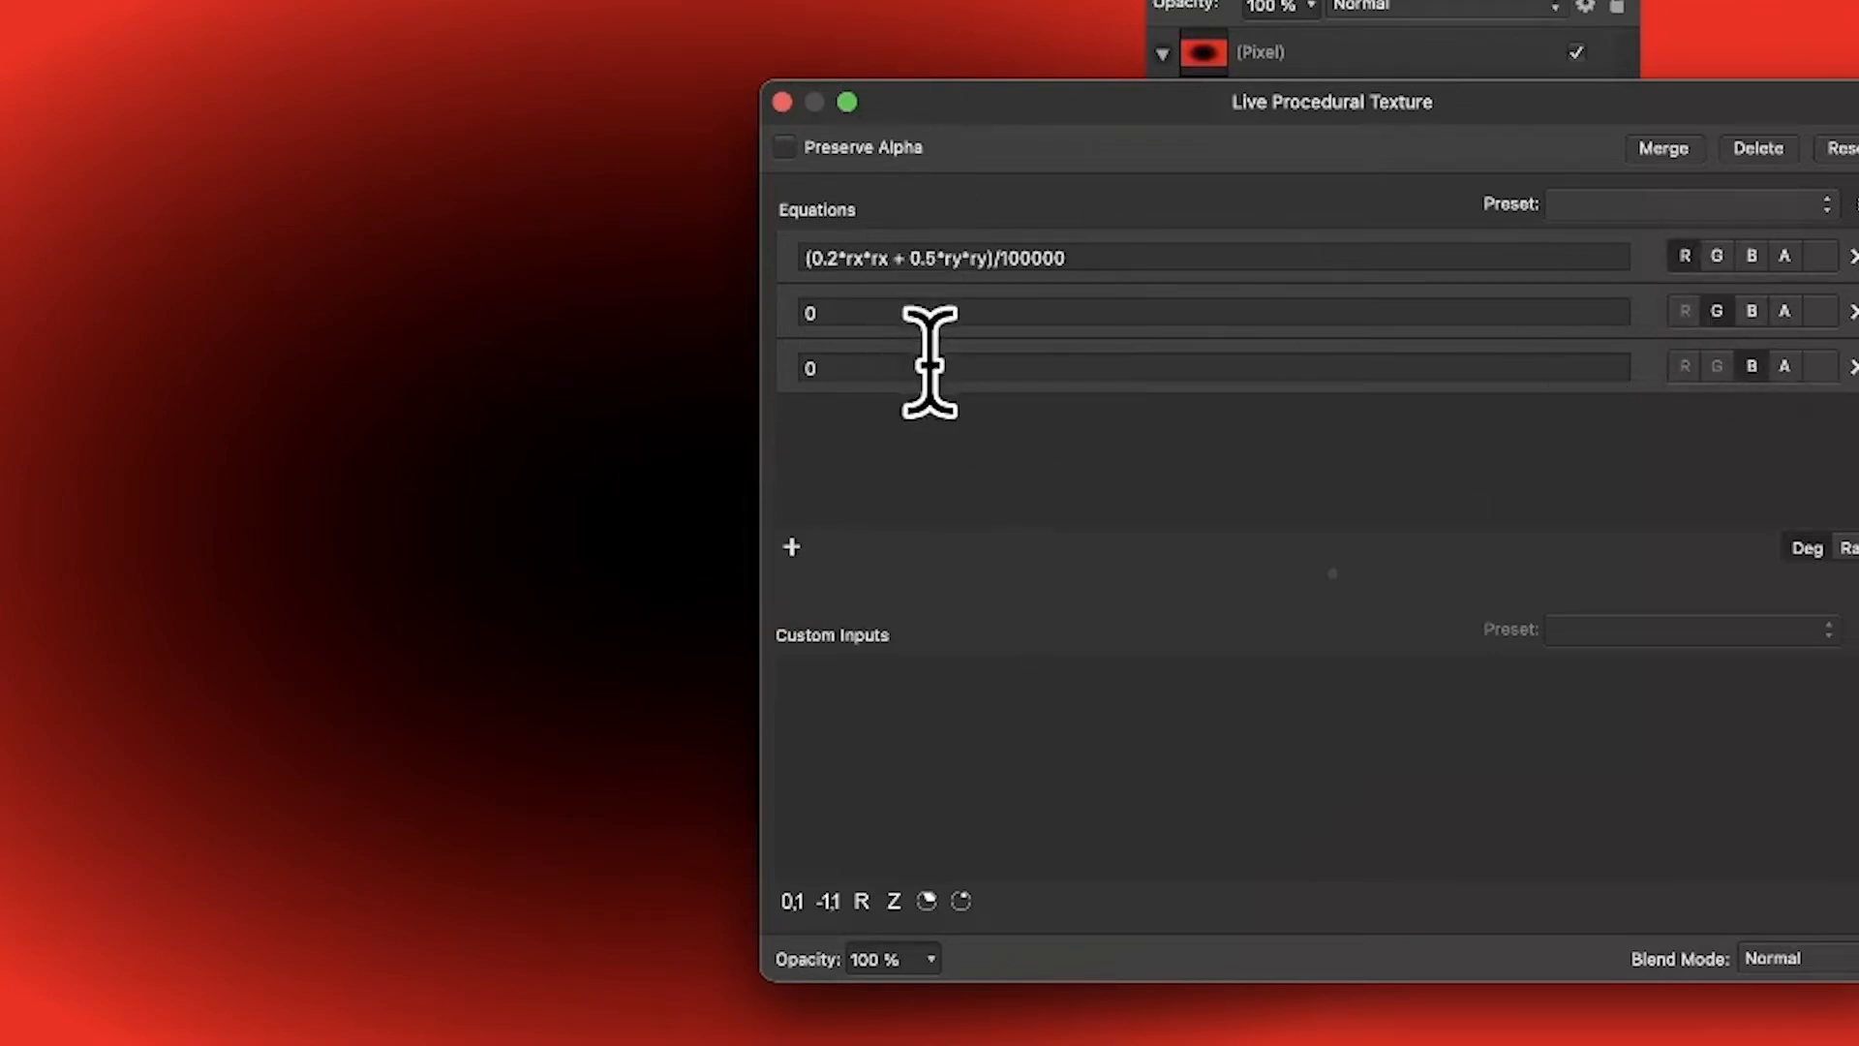
pyautogui.moveTo(1091, 253); pyautogui.dragTo(797, 232)
pyautogui.press('super+c')
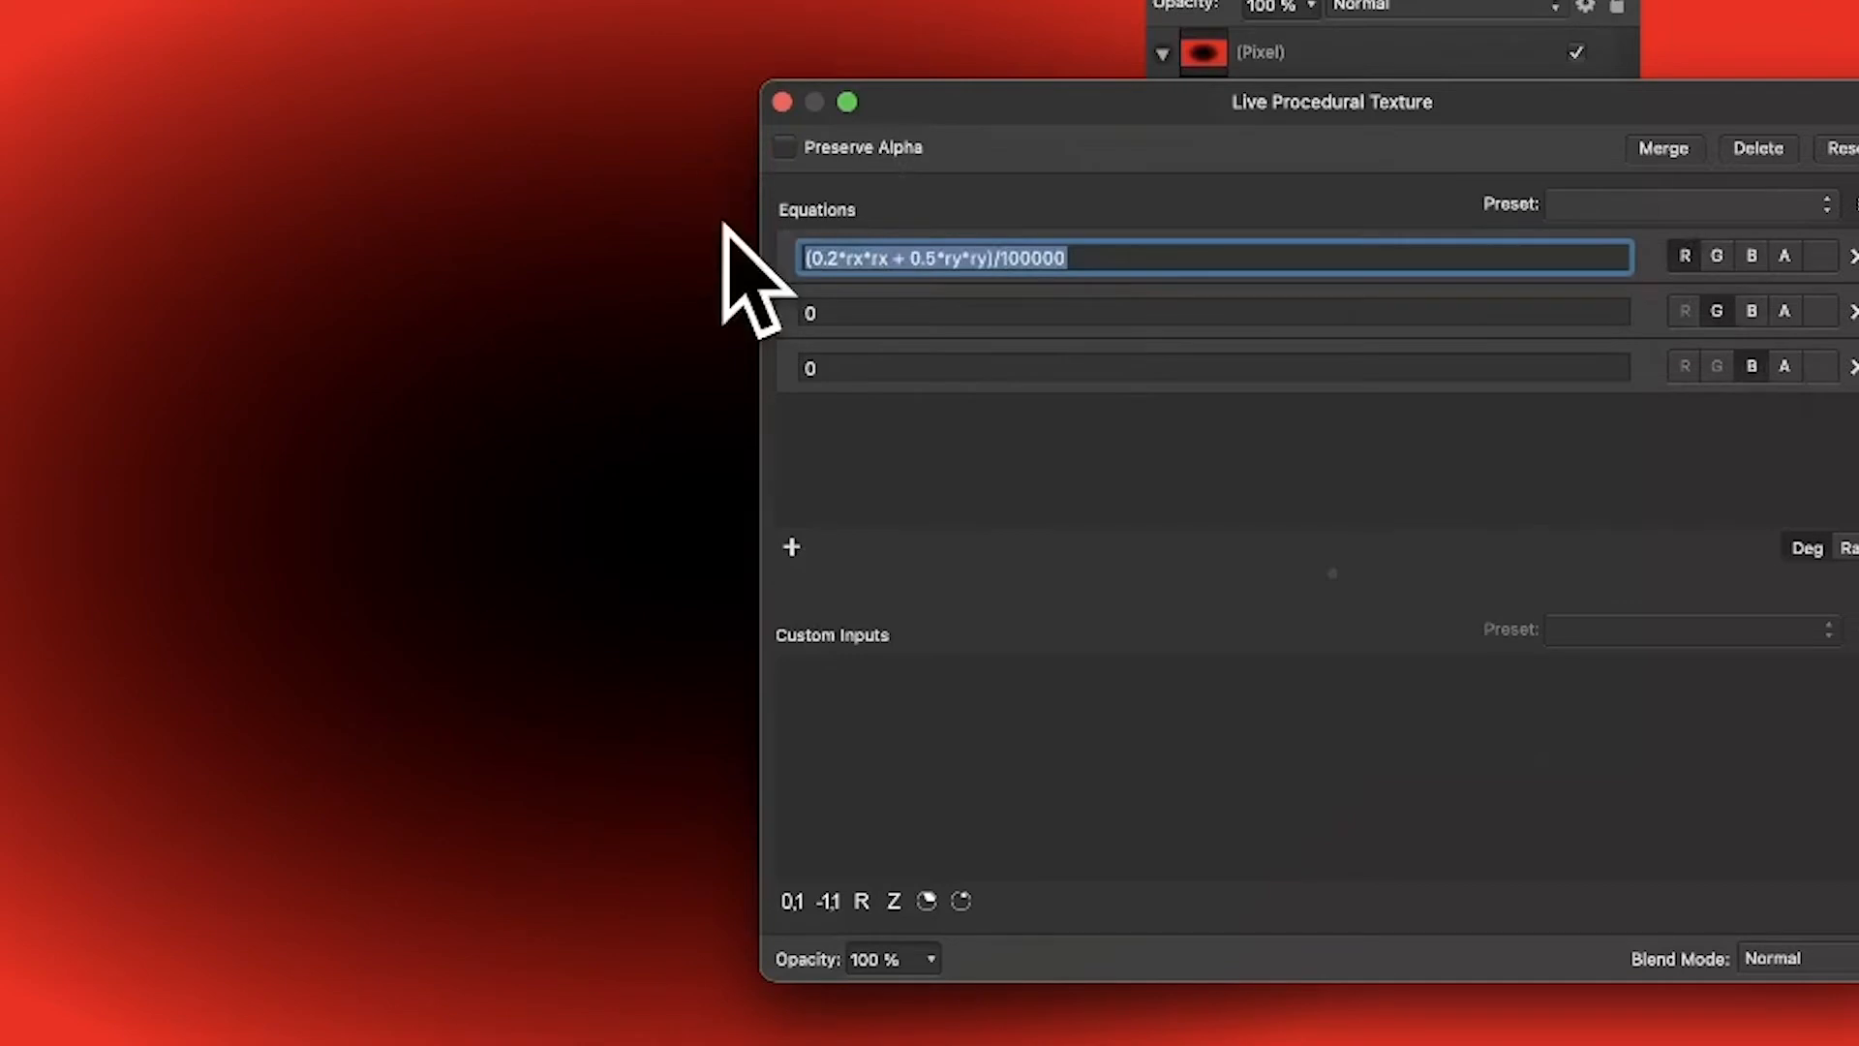
pyautogui.doubleClick(842, 312)
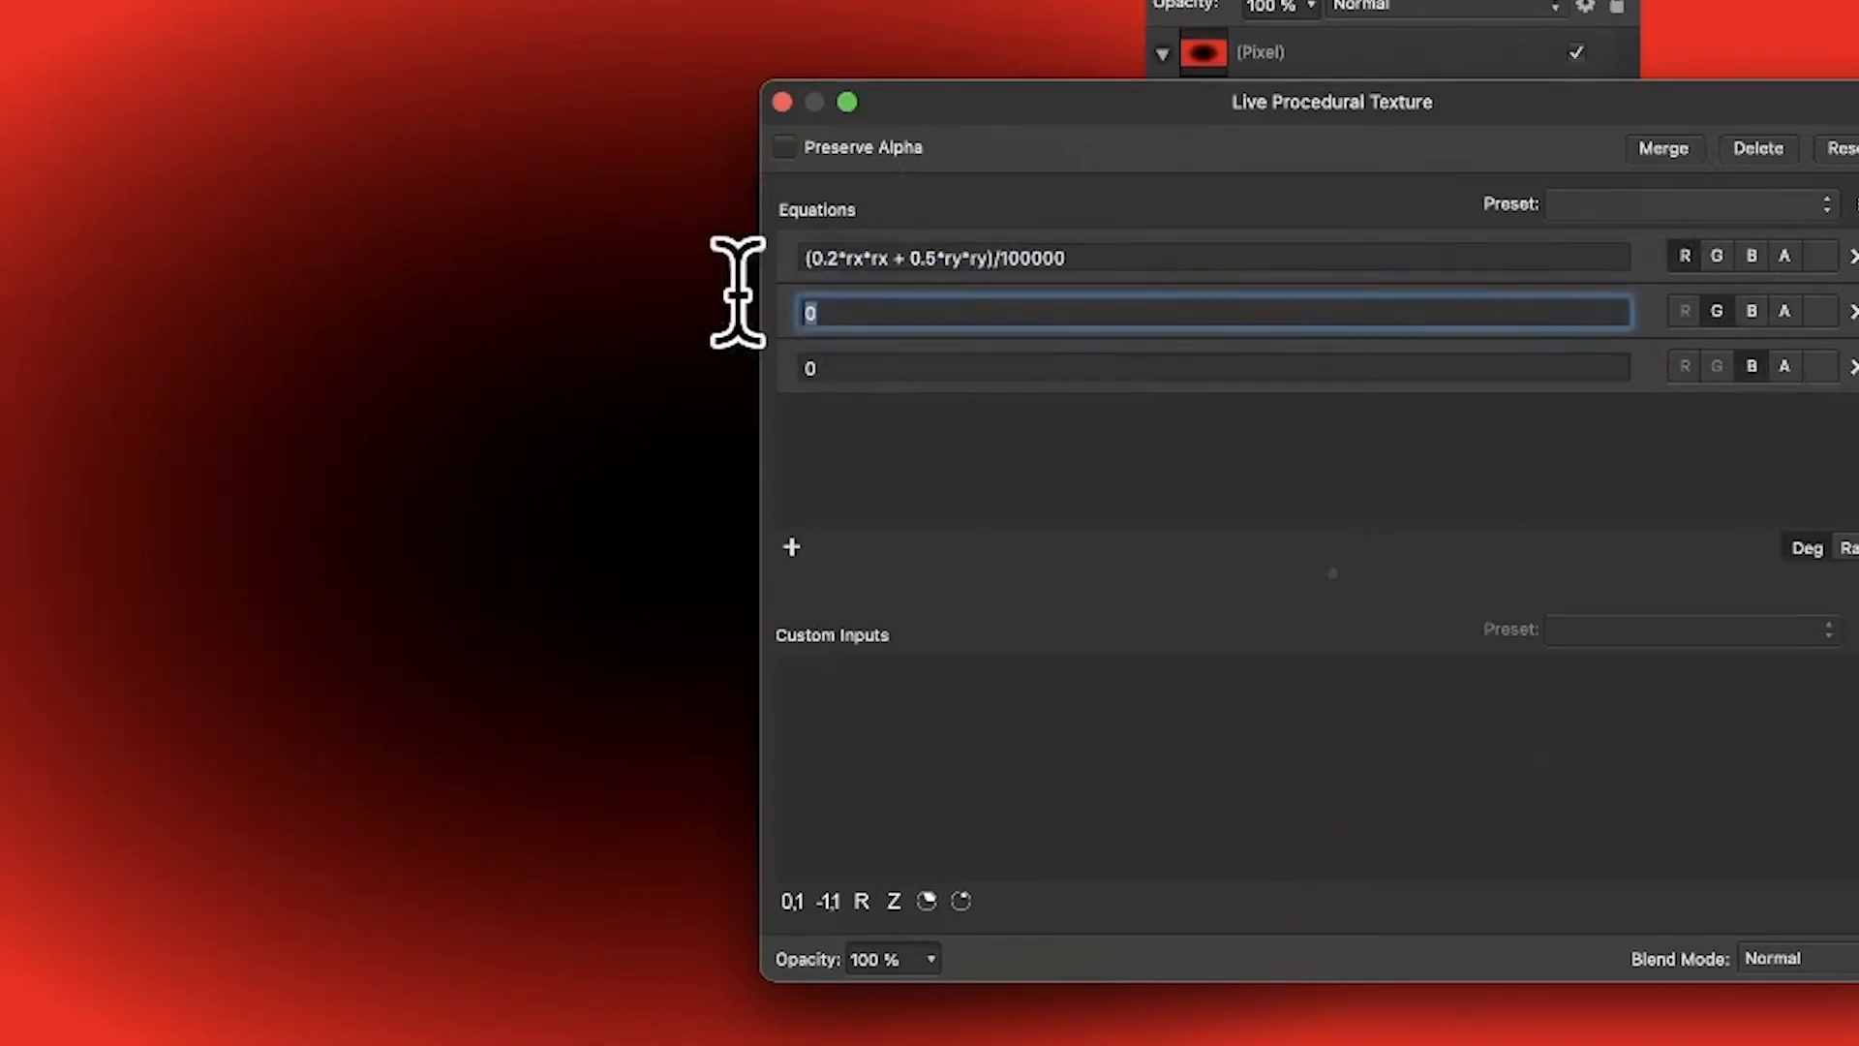
pyautogui.press('super+v')
pyautogui.press('Return')
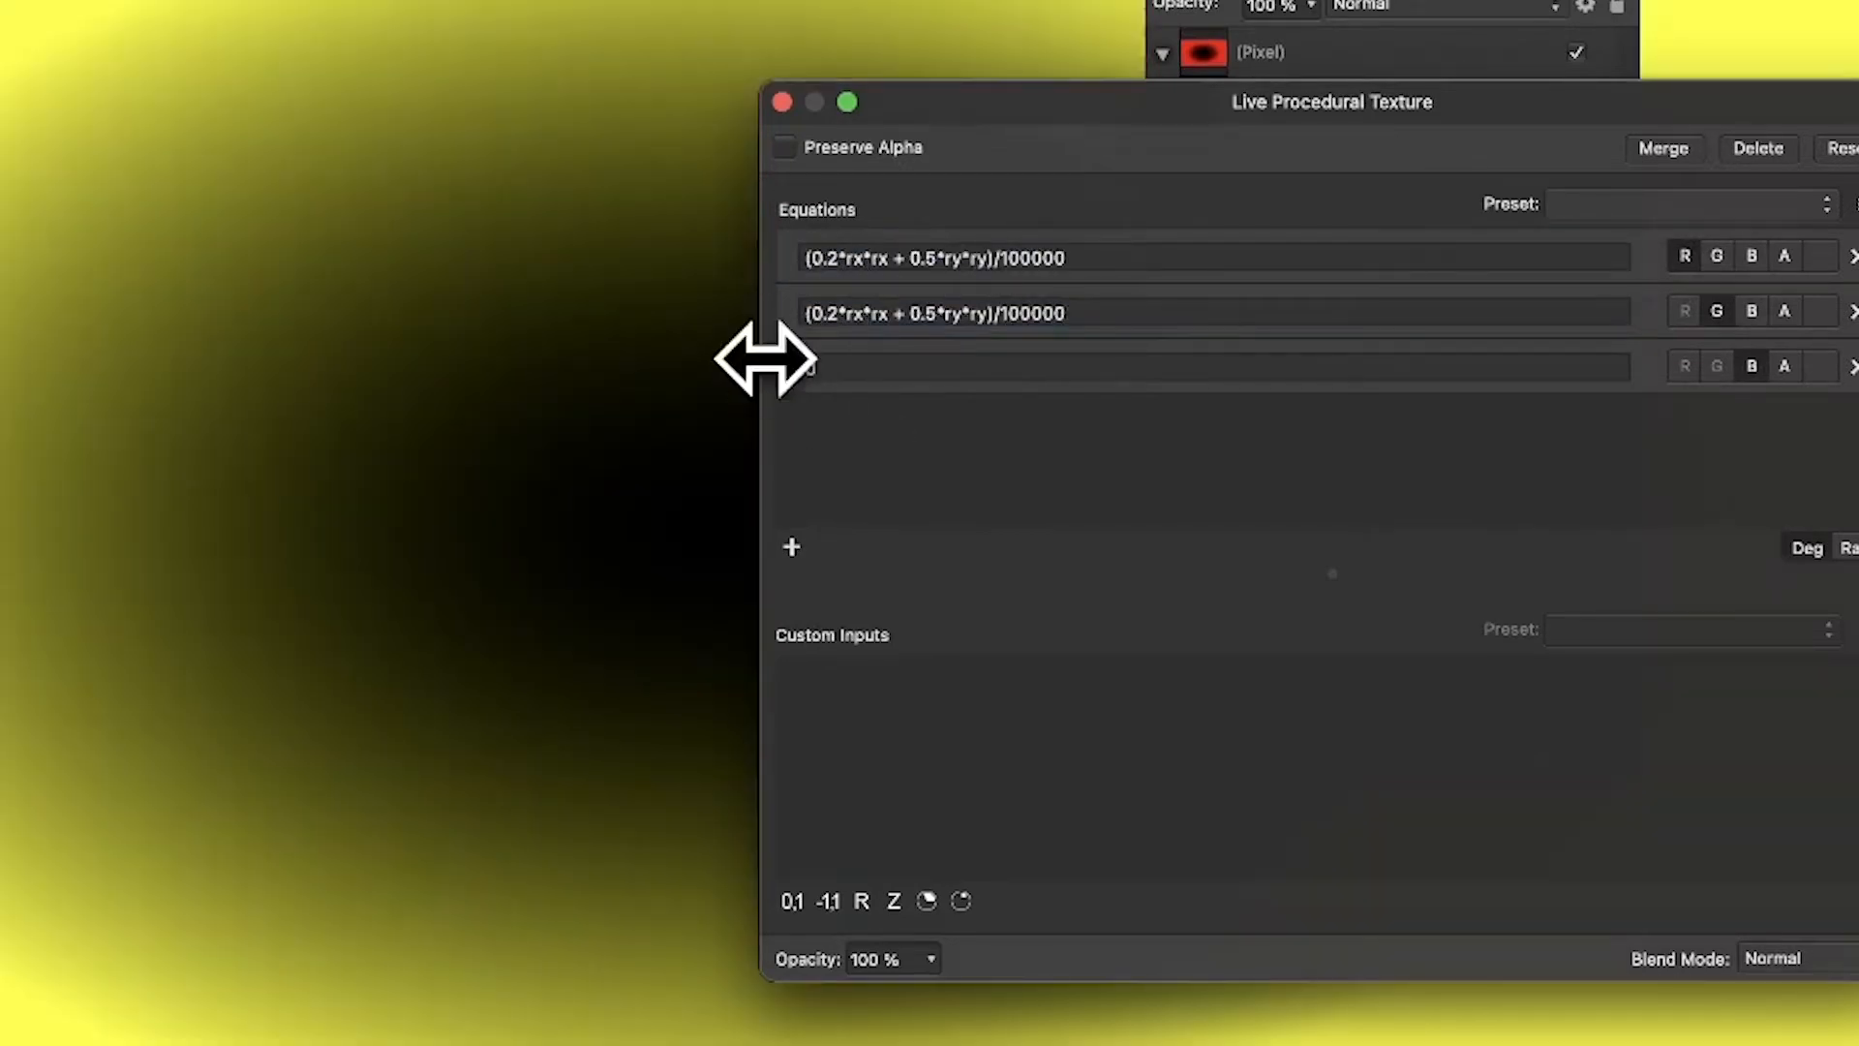
pyautogui.doubleClick(858, 374)
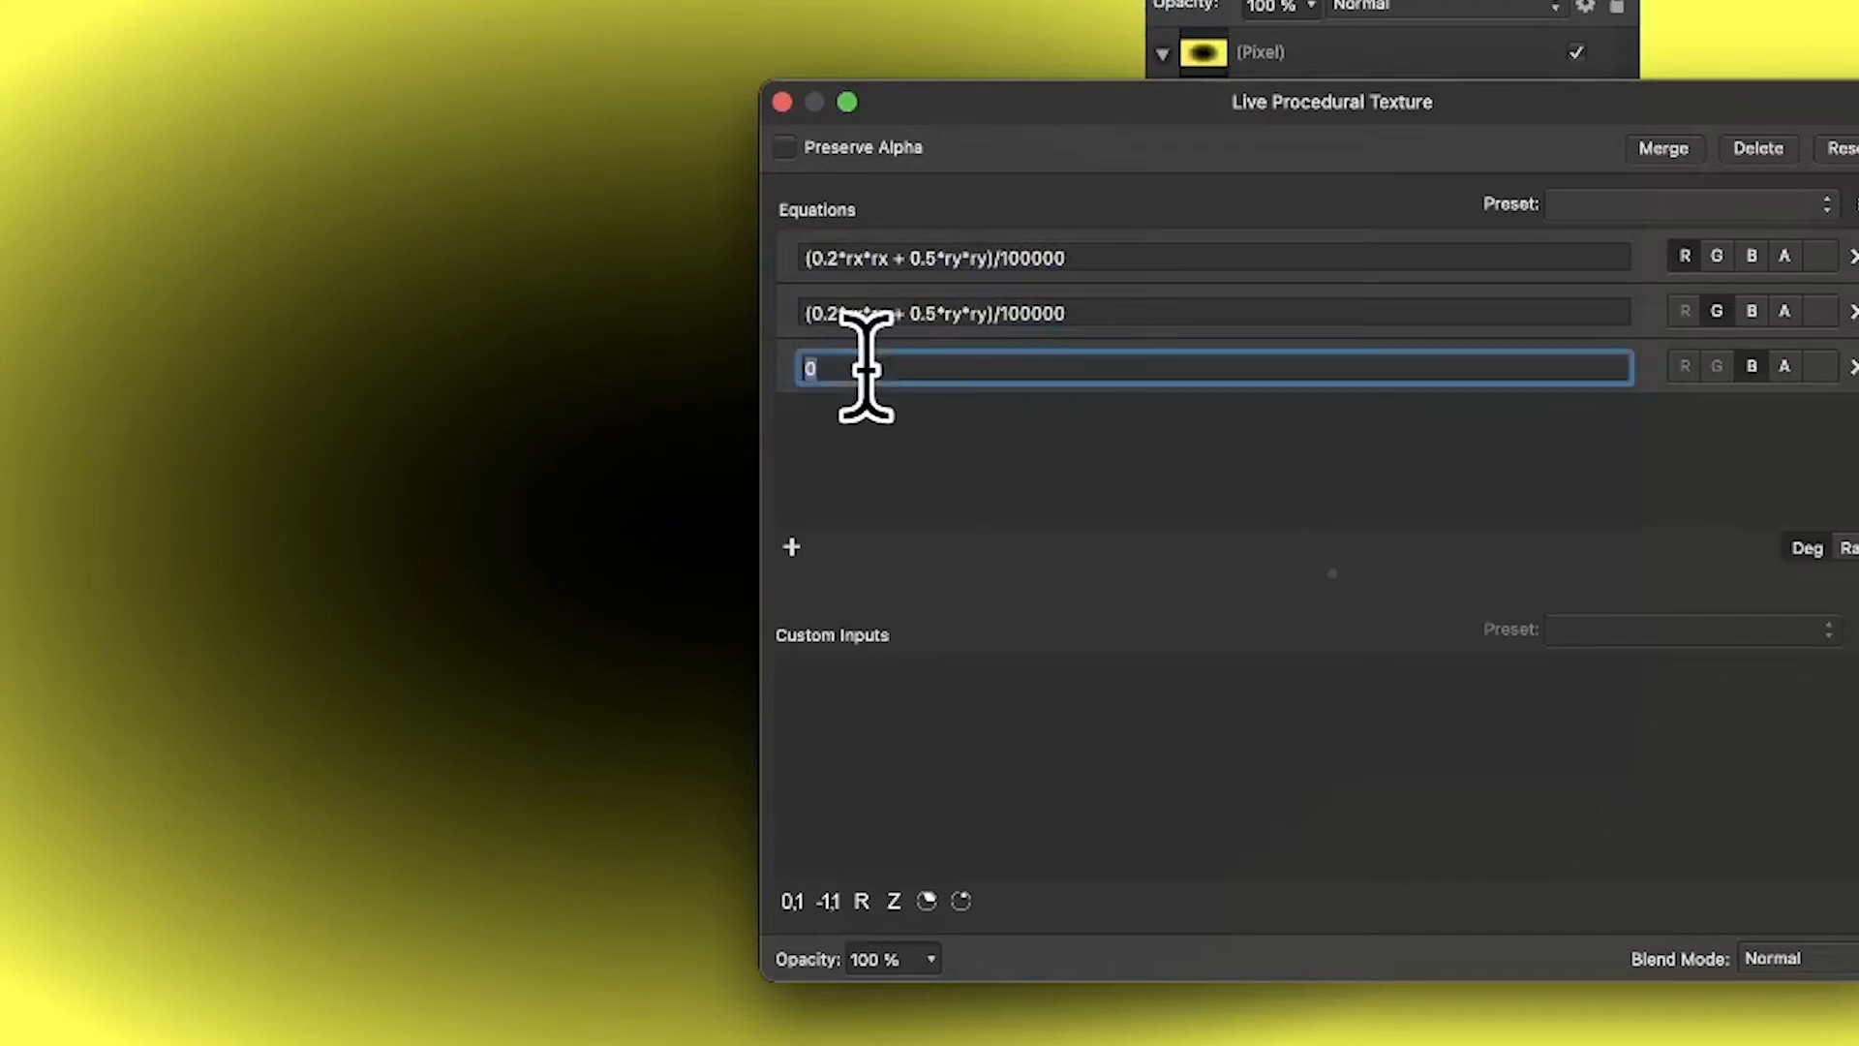
pyautogui.press('super+v')
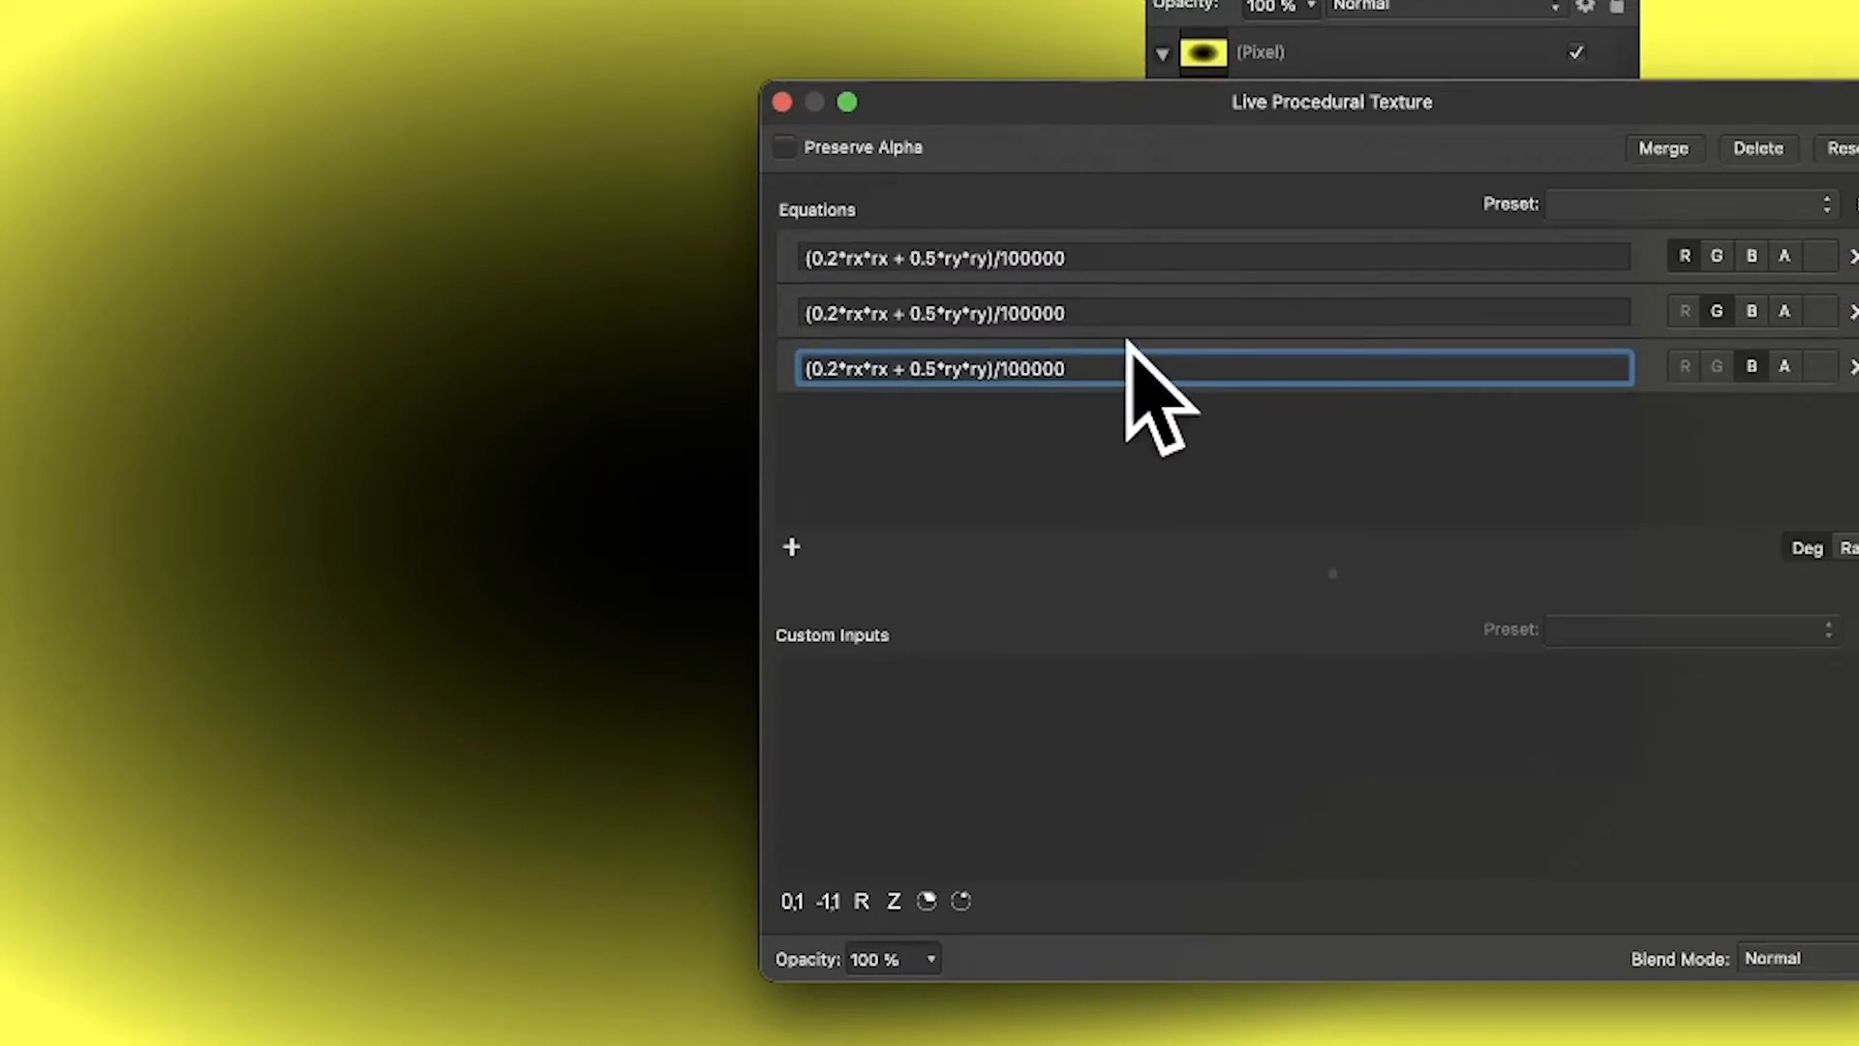
pyautogui.press('Return')
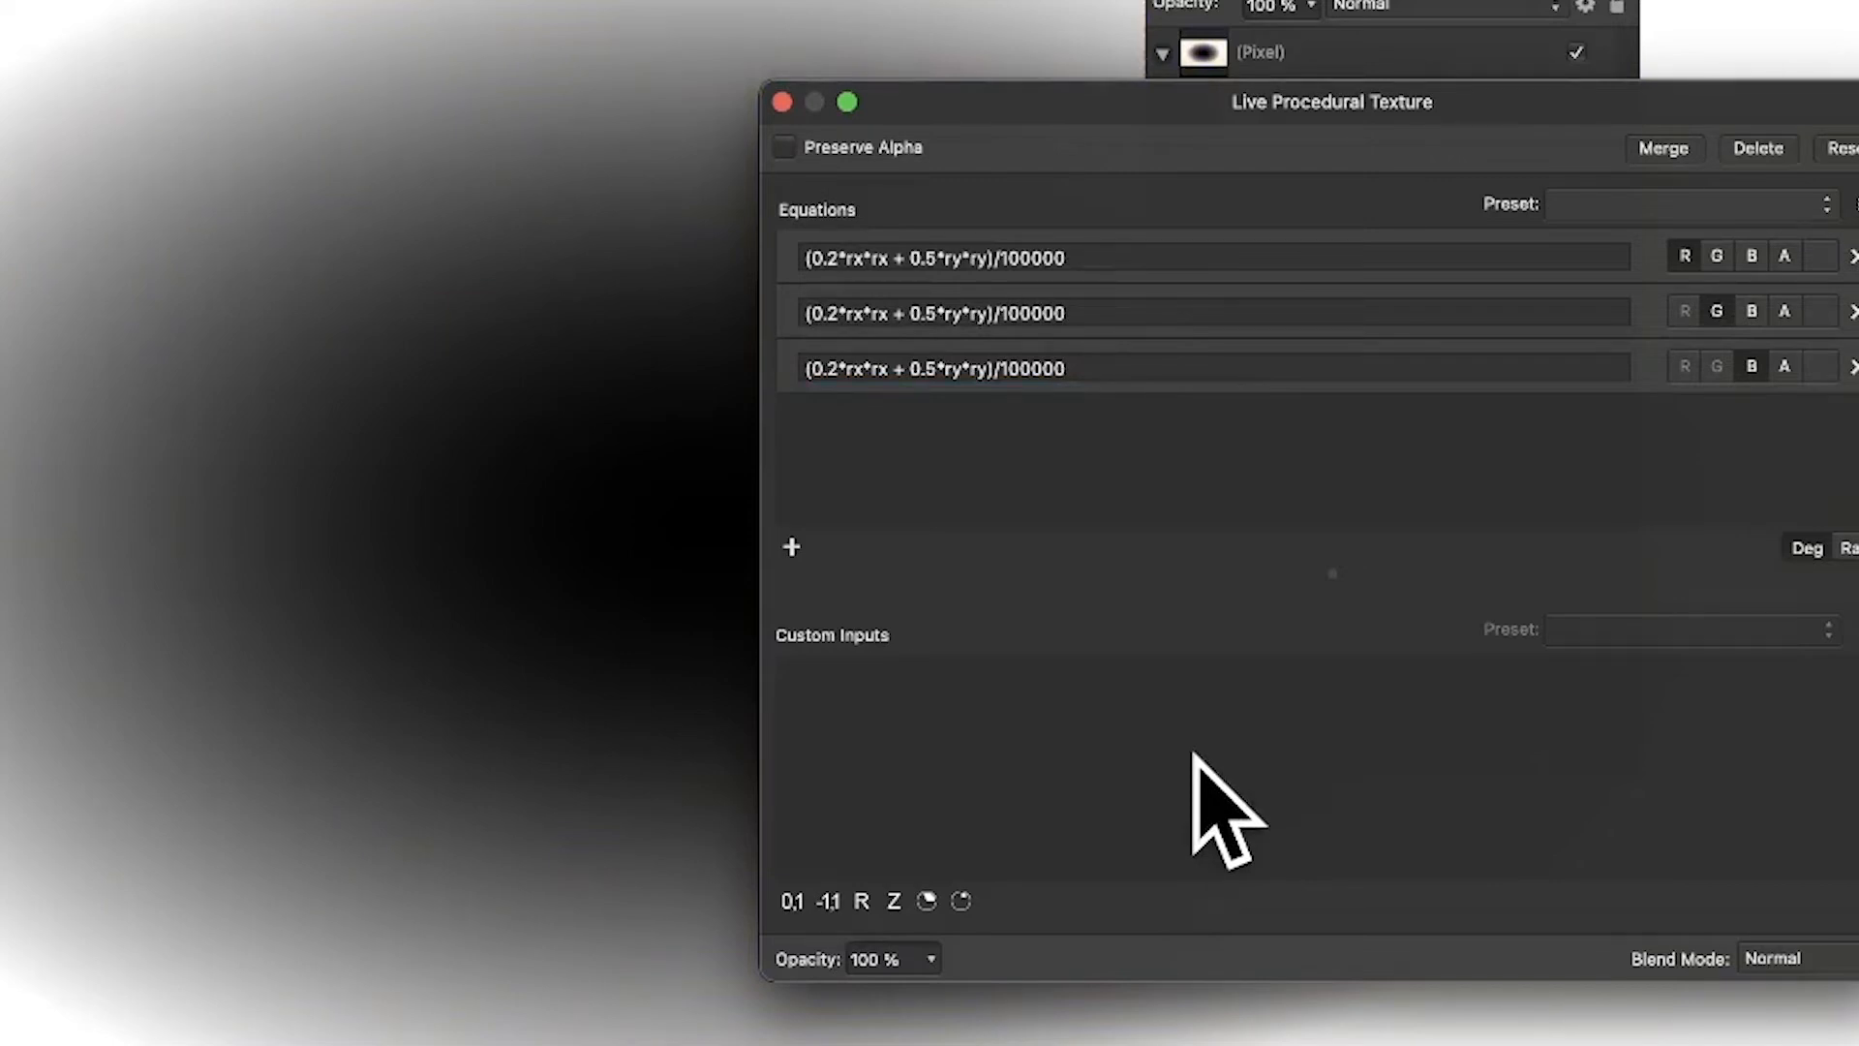
# Set the rx*rx coefficient in the green-channel equation to 0.3.
pyautogui.click(828, 312)
pyautogui.press('Delete')
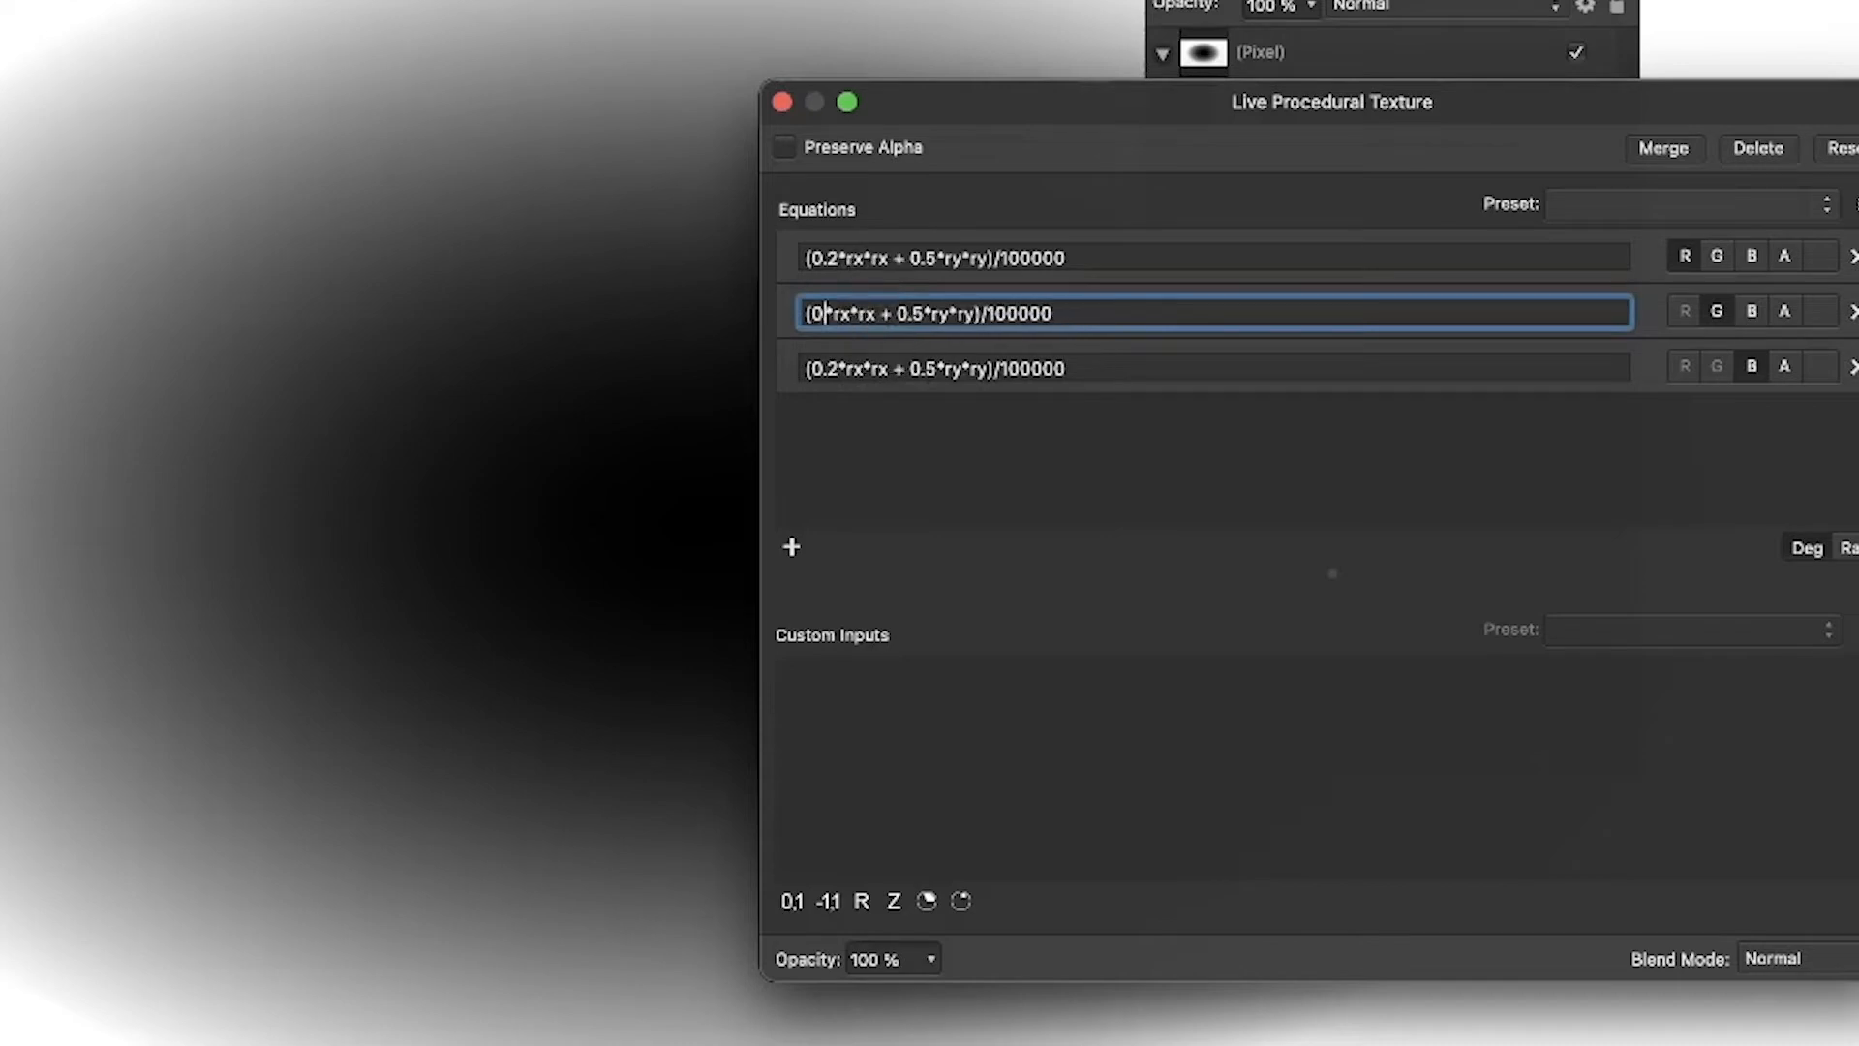
pyautogui.write('3*')
pyautogui.press('Return')
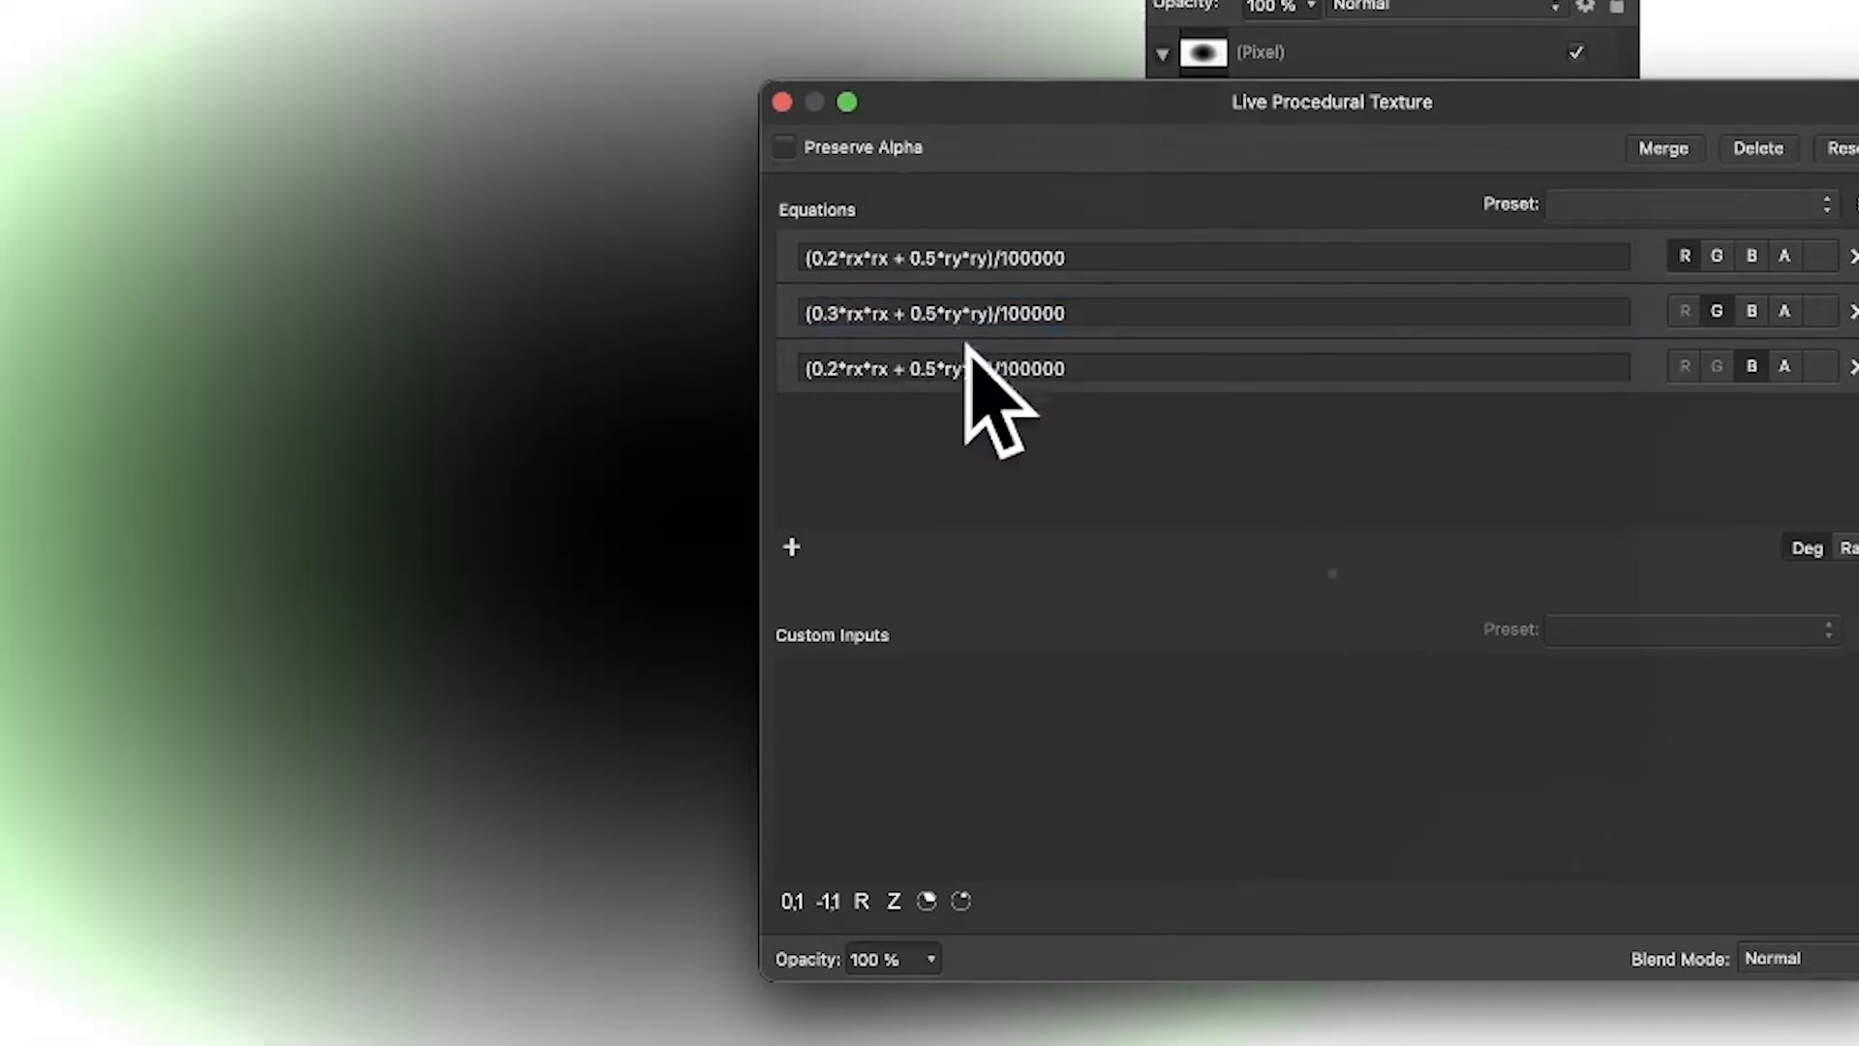
# Set the ry*ry coefficient in the green-channel equation to 1.6.
pyautogui.click(937, 313)
pyautogui.press('BackSpace')
pyautogui.press('BackSpace')
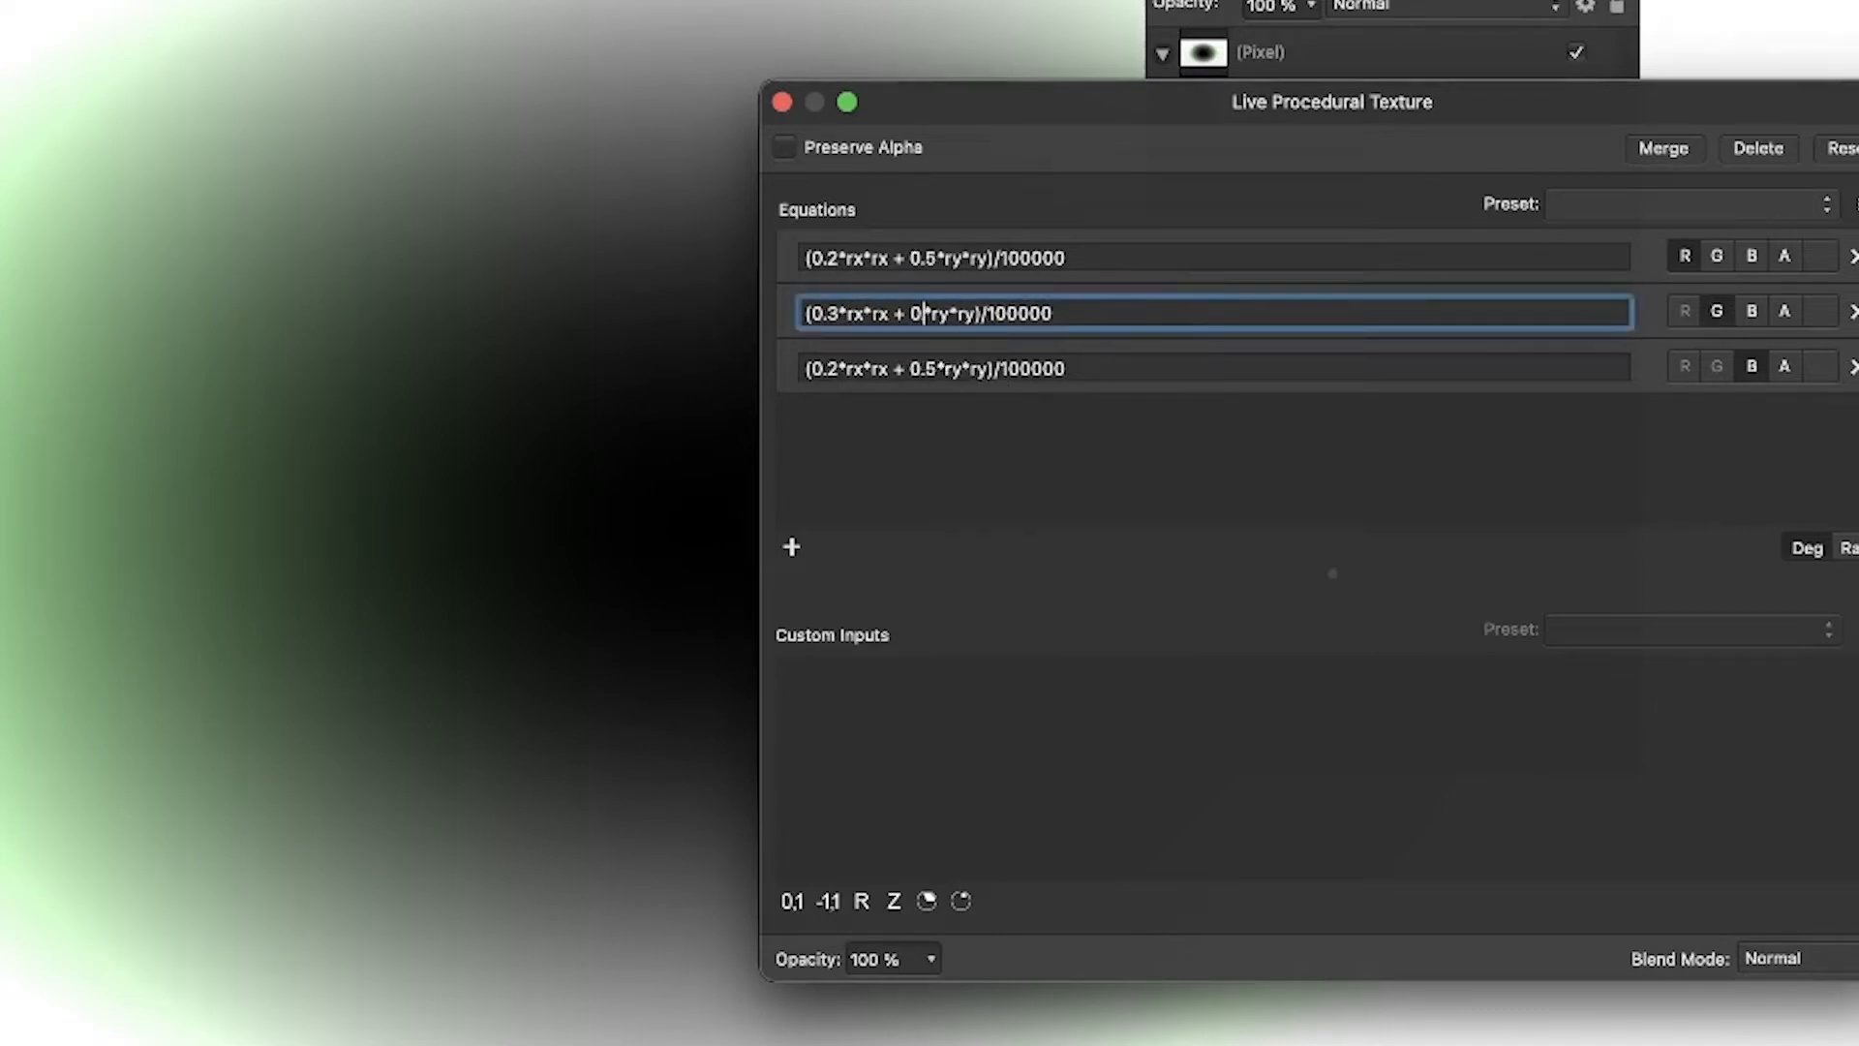
pyautogui.write('.6')
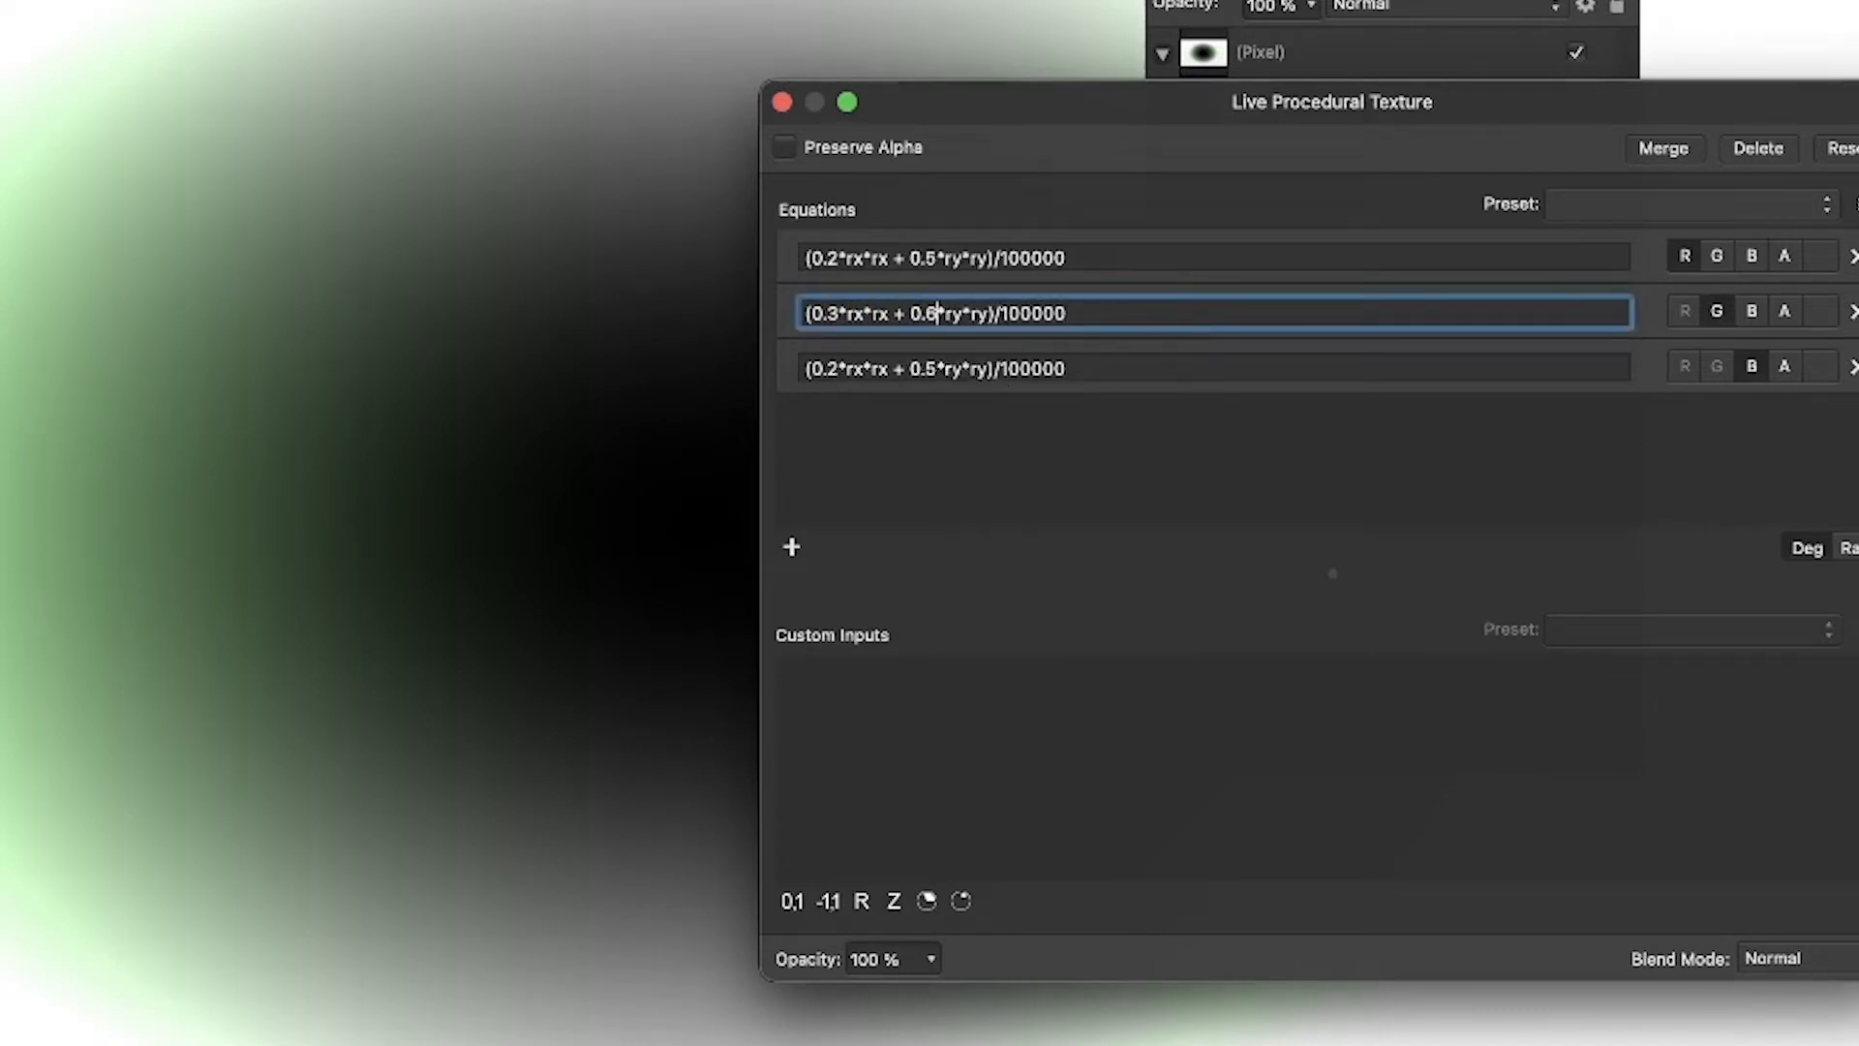
pyautogui.press('BackSpace')
pyautogui.press('BackSpace')
pyautogui.press('BackSpace')
pyautogui.write('1.6')
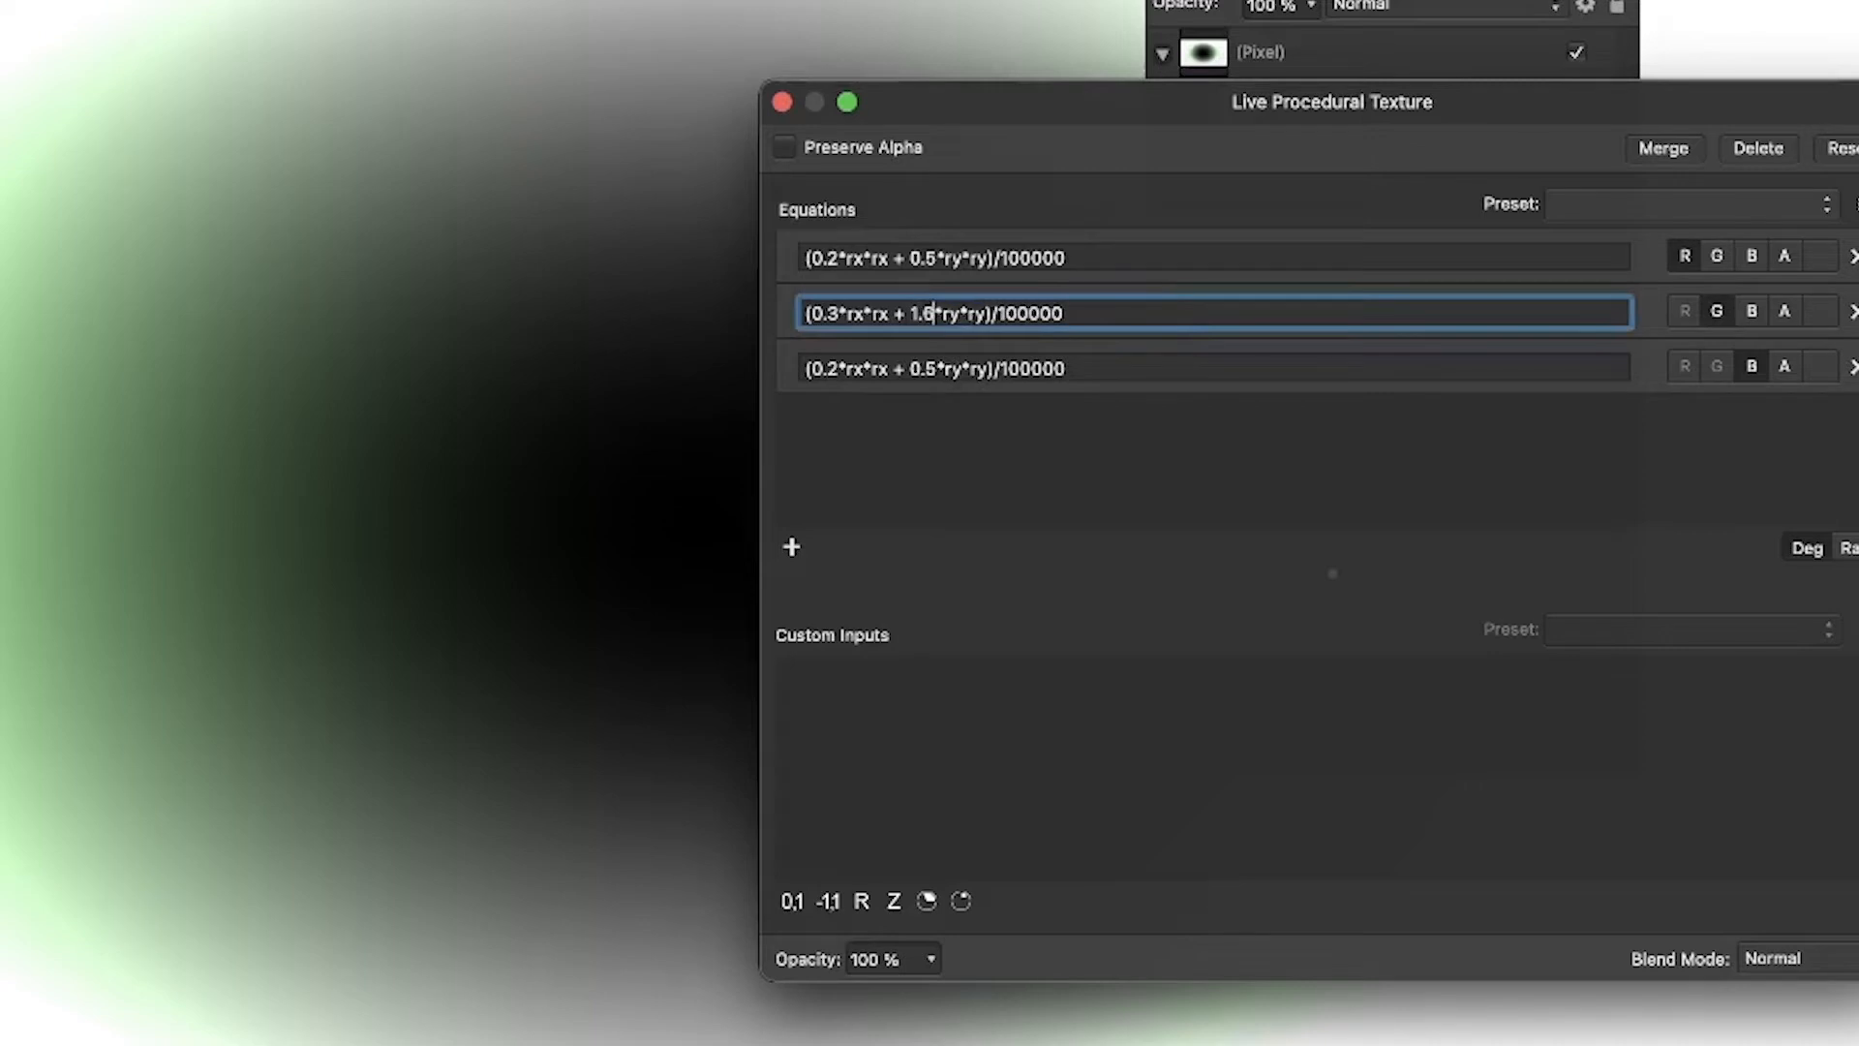
pyautogui.press('Return')
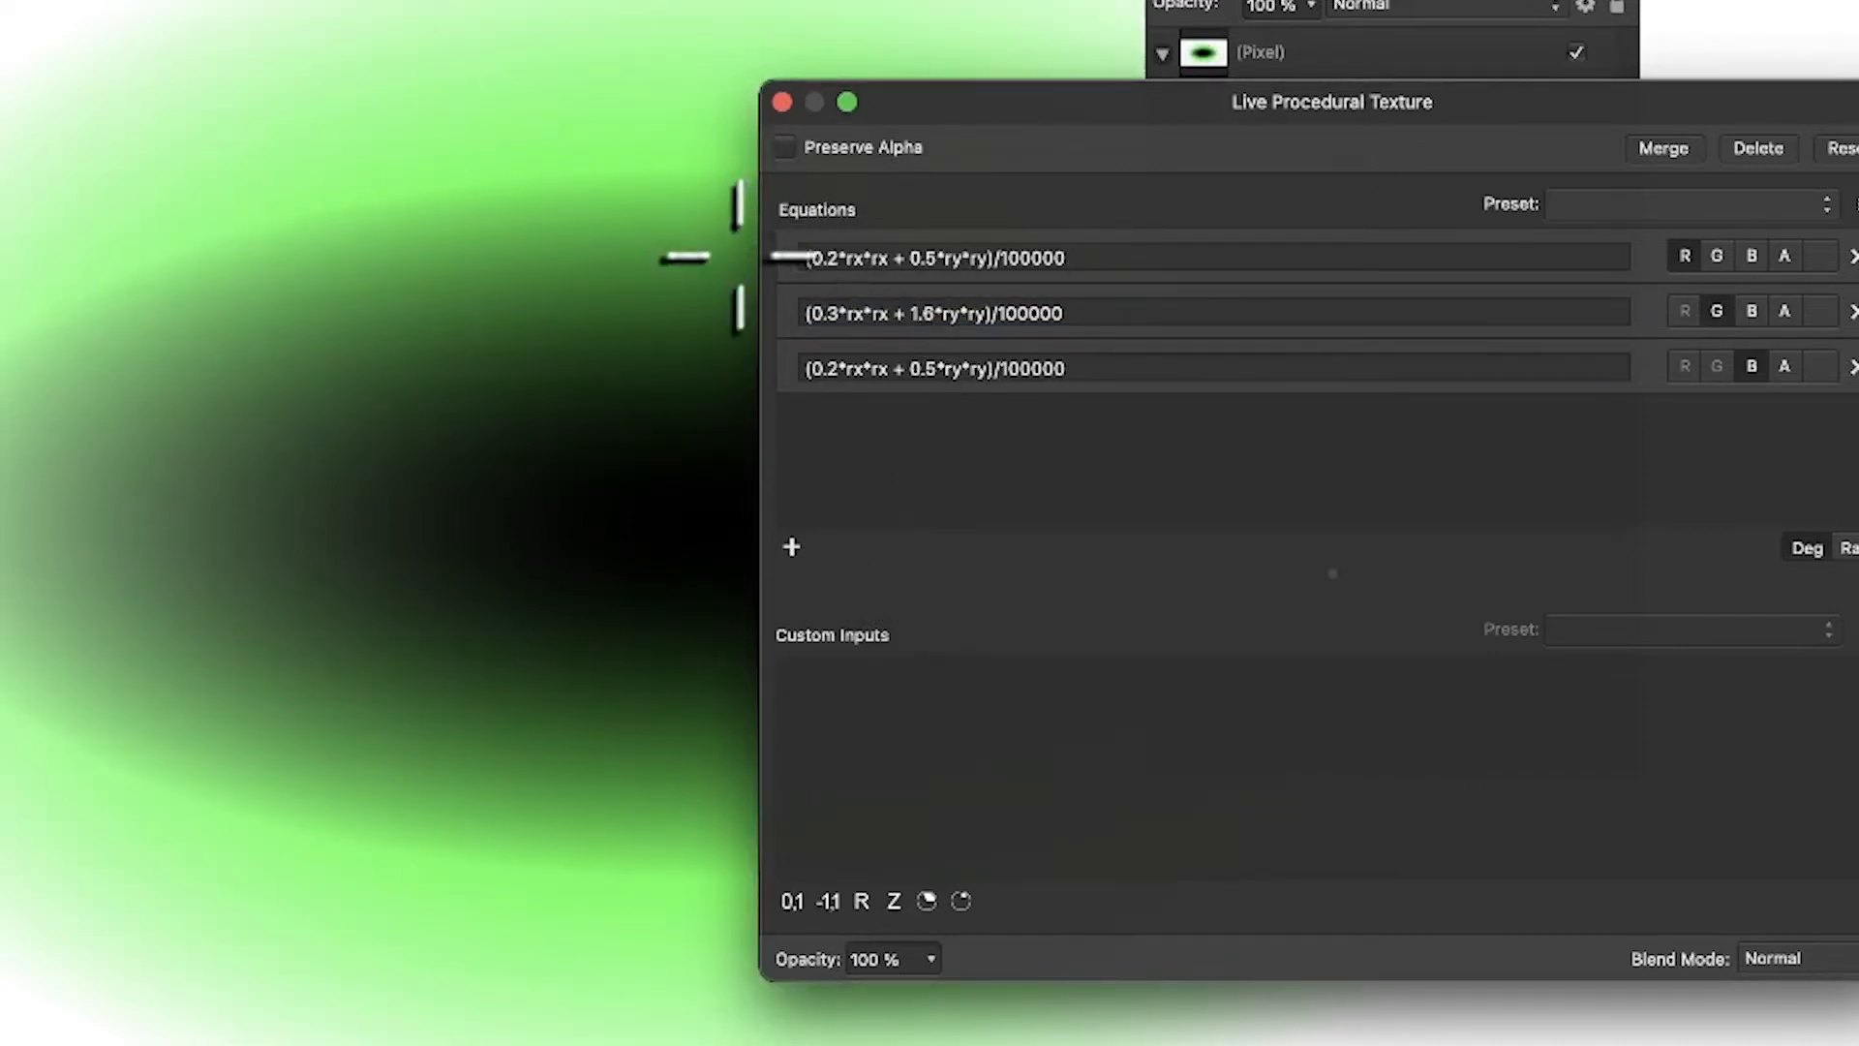
# Change the blue-channel equation's coefficients to -0.3 for rx*rx and 0.2 for ry*ry.
pyautogui.click(836, 368)
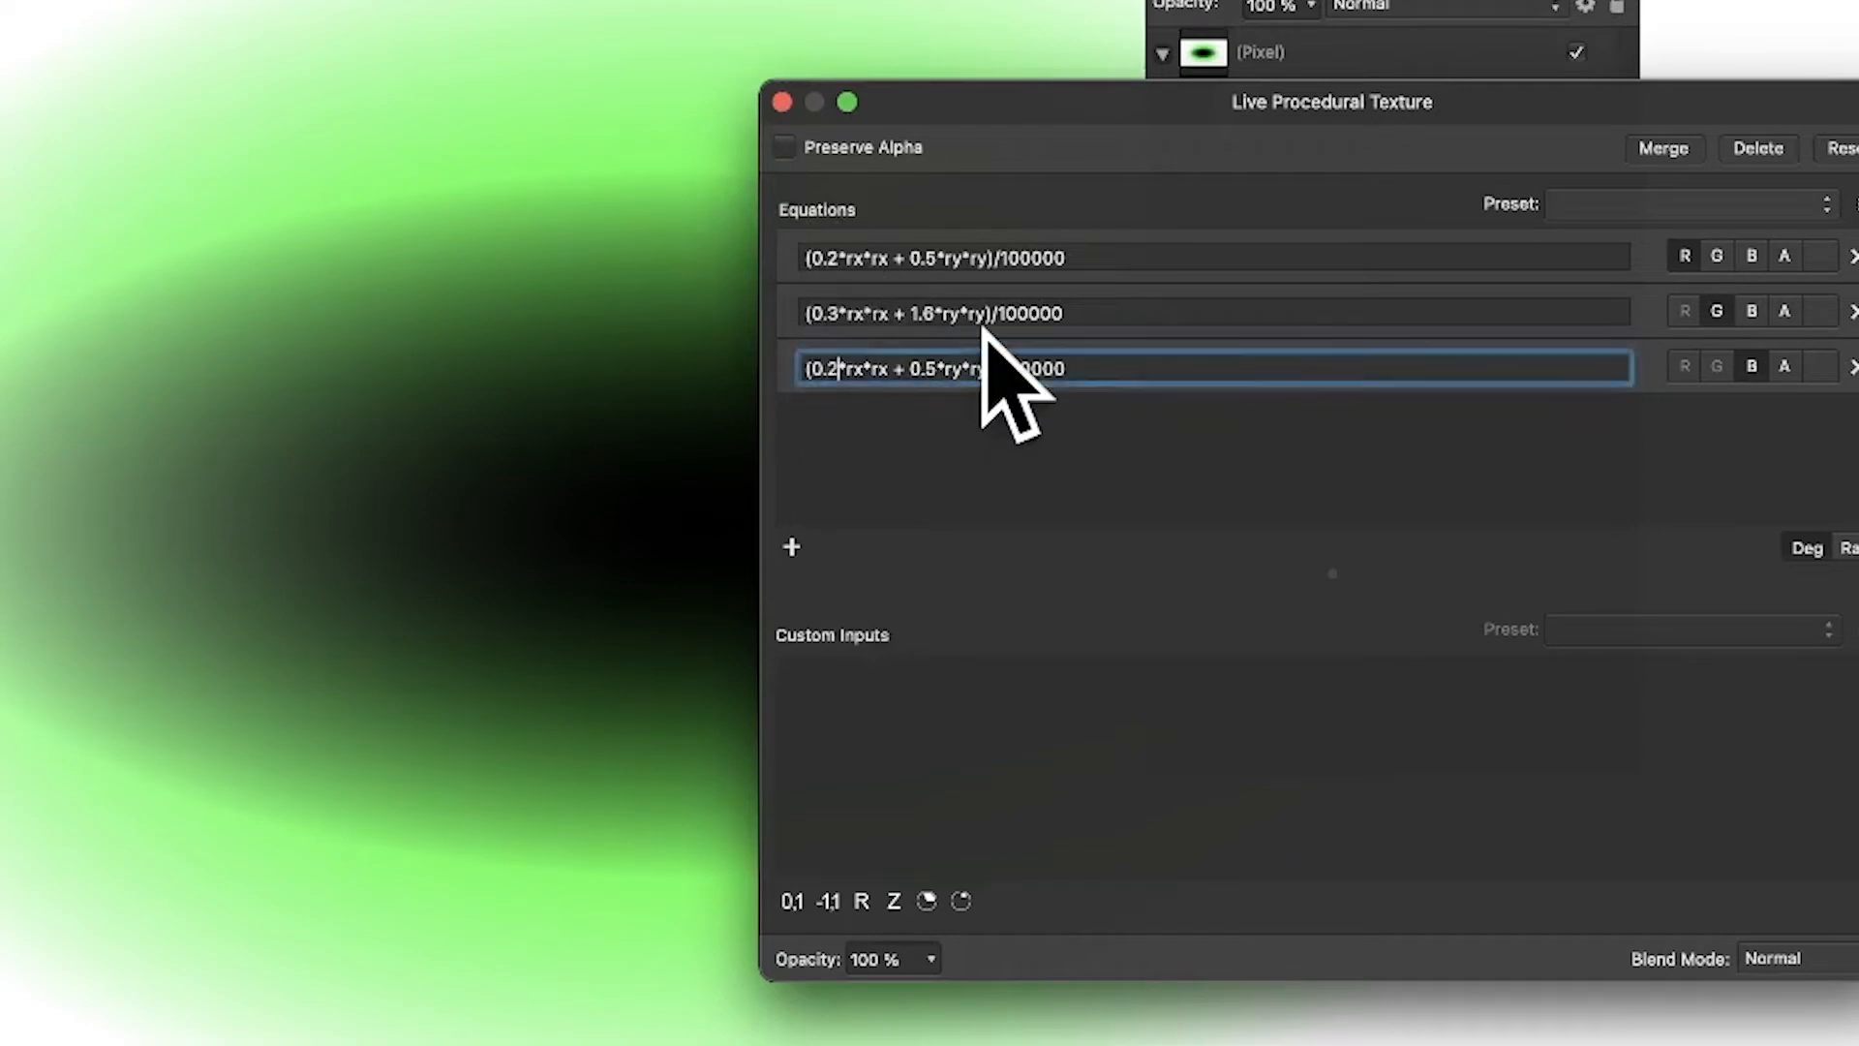
pyautogui.press('BackSpace')
pyautogui.write('3')
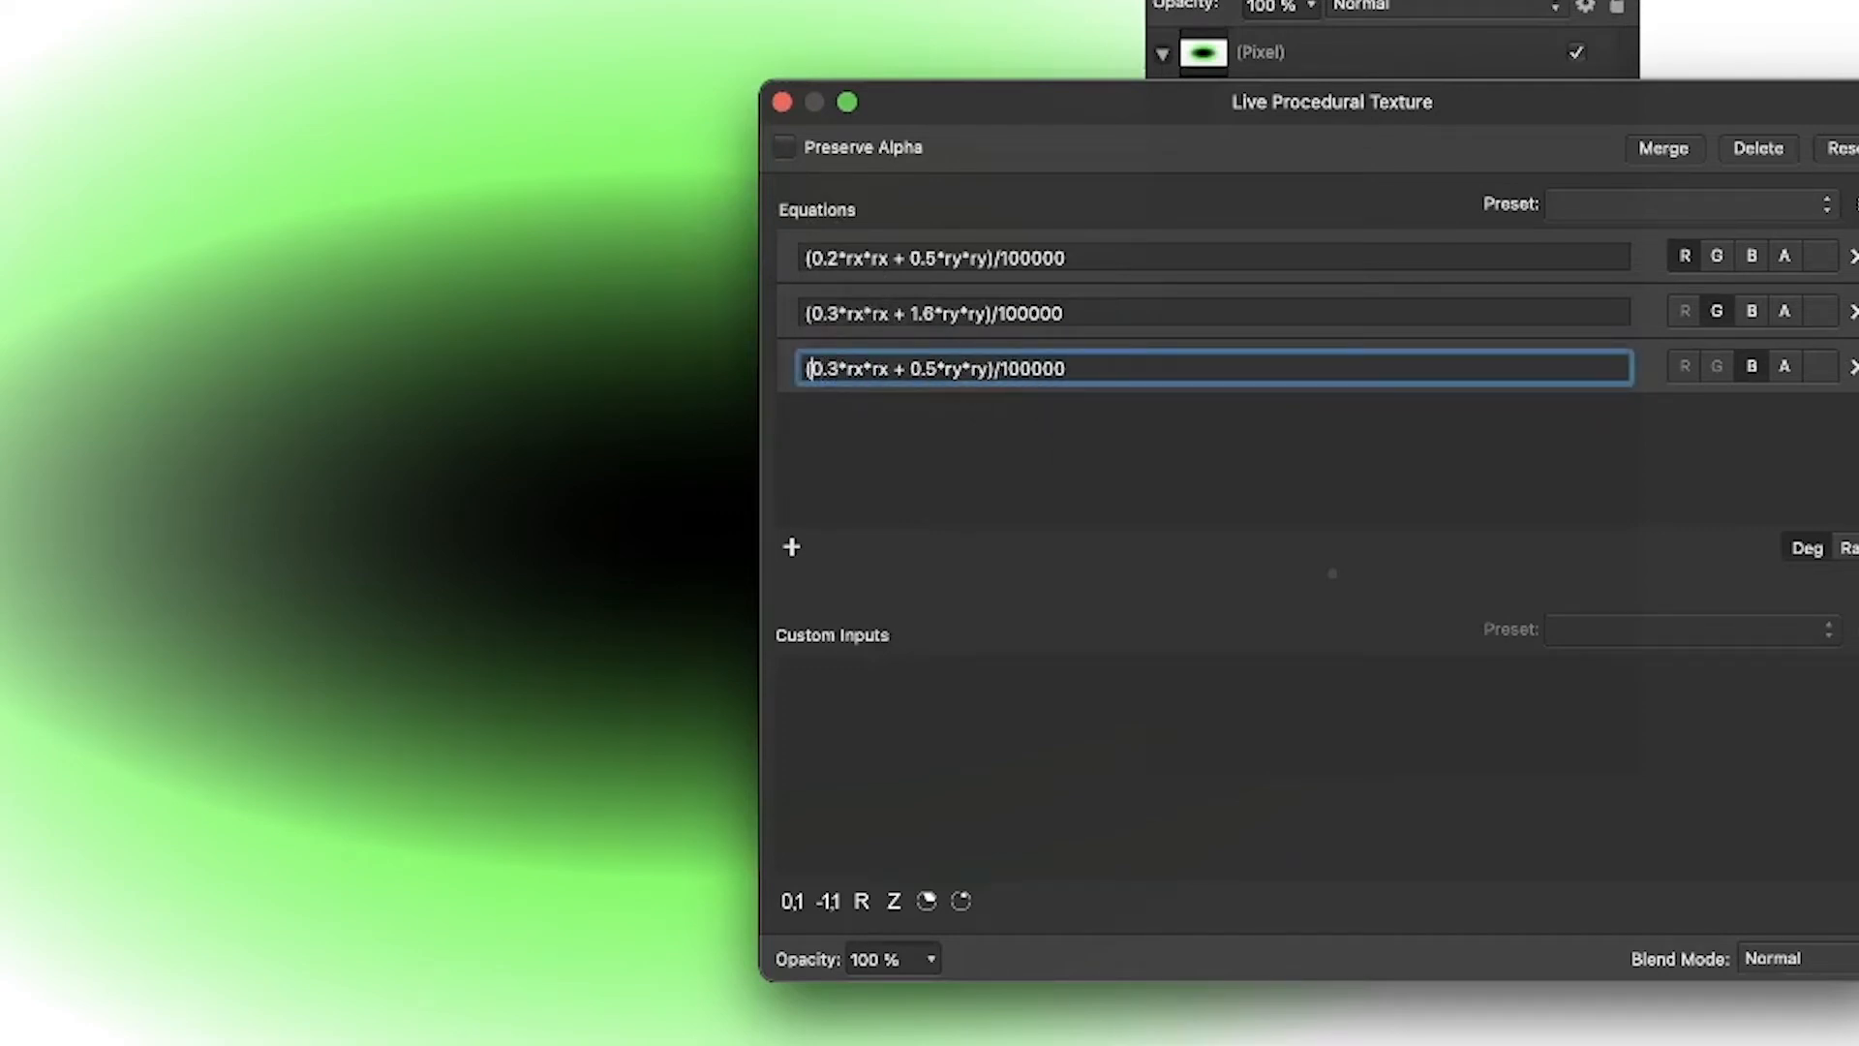
pyautogui.write('-')
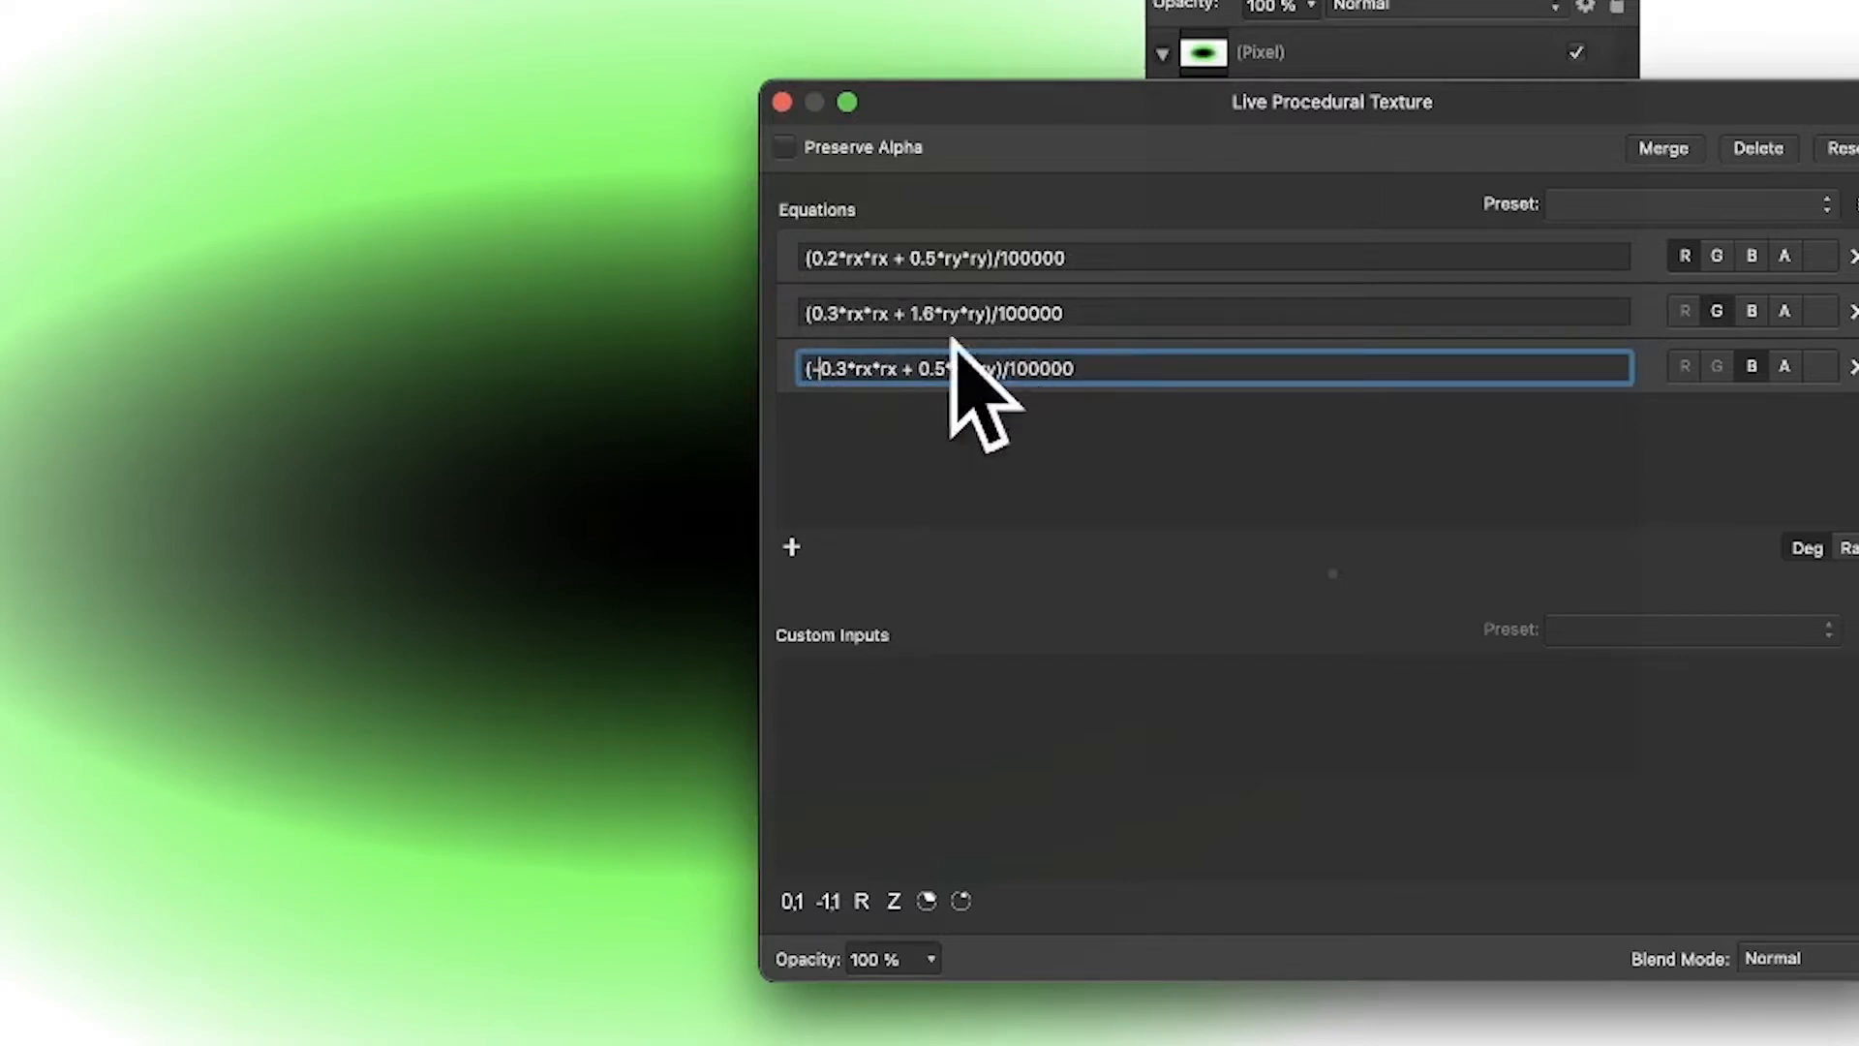
pyautogui.click(915, 368)
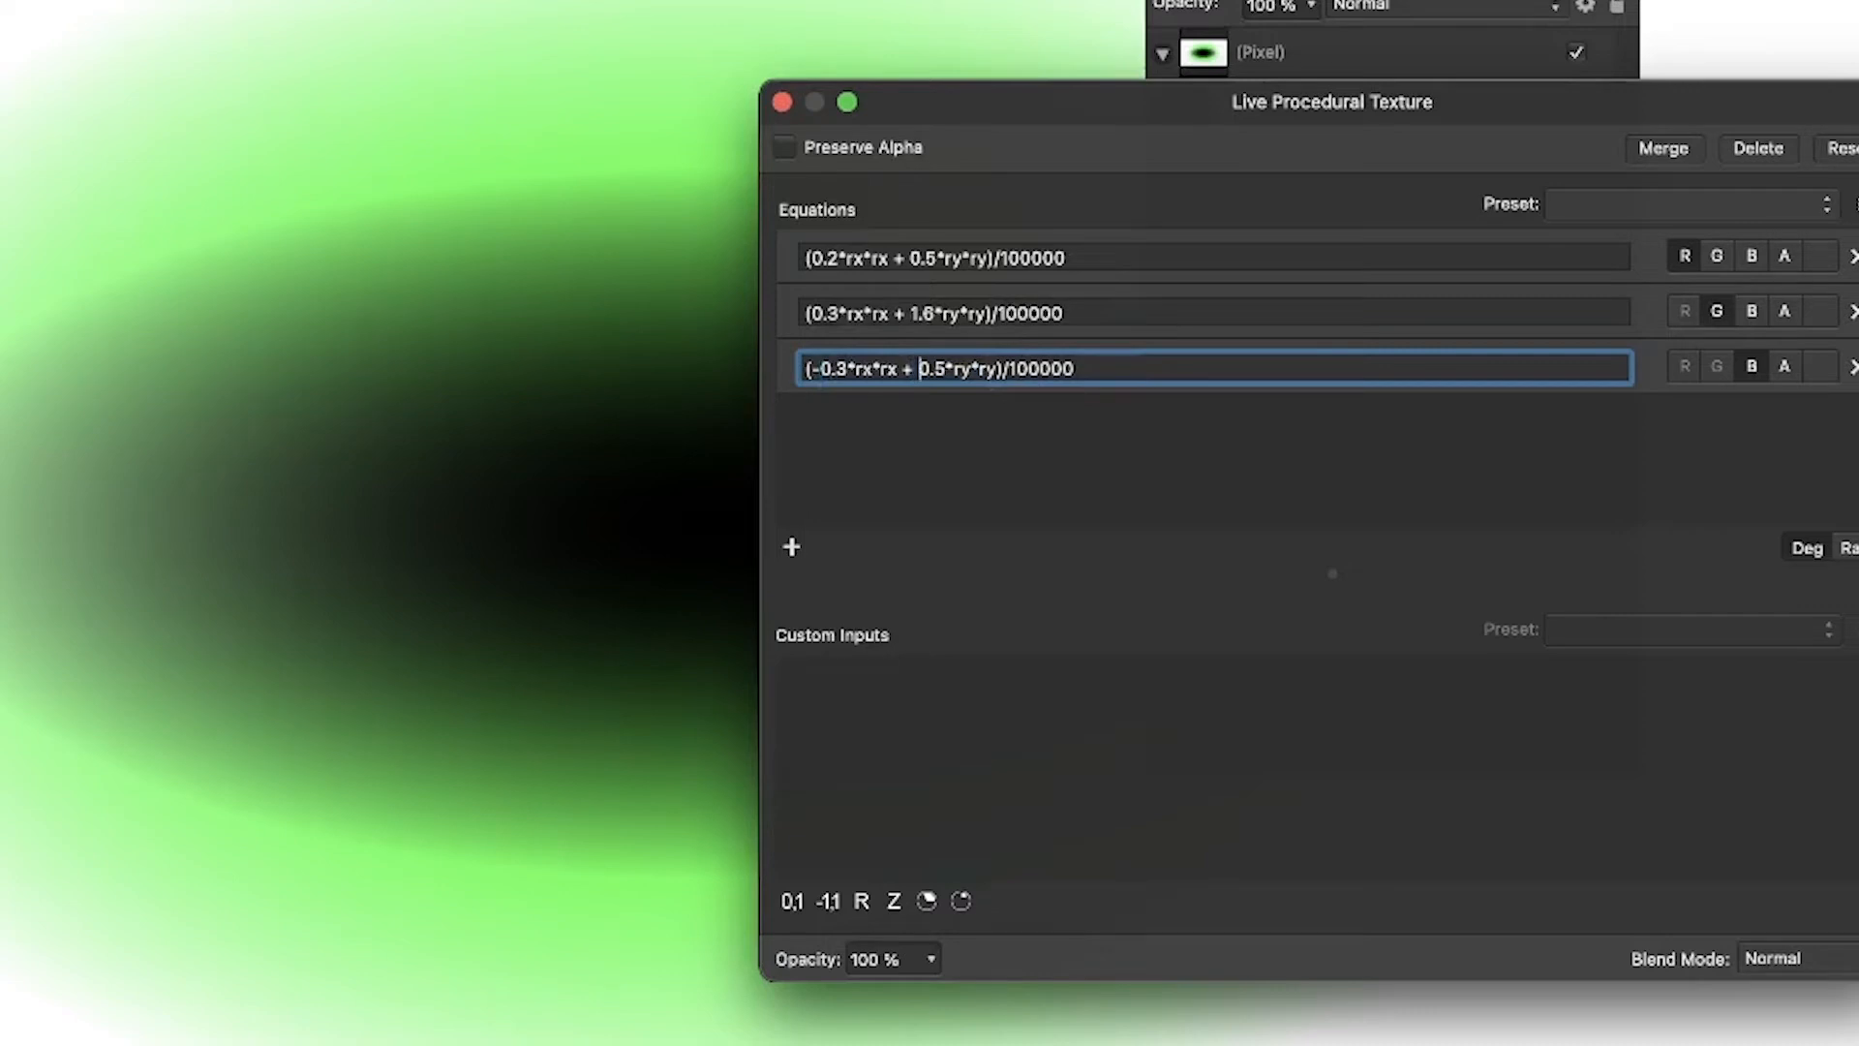
pyautogui.write('.2')
pyautogui.press('Return')
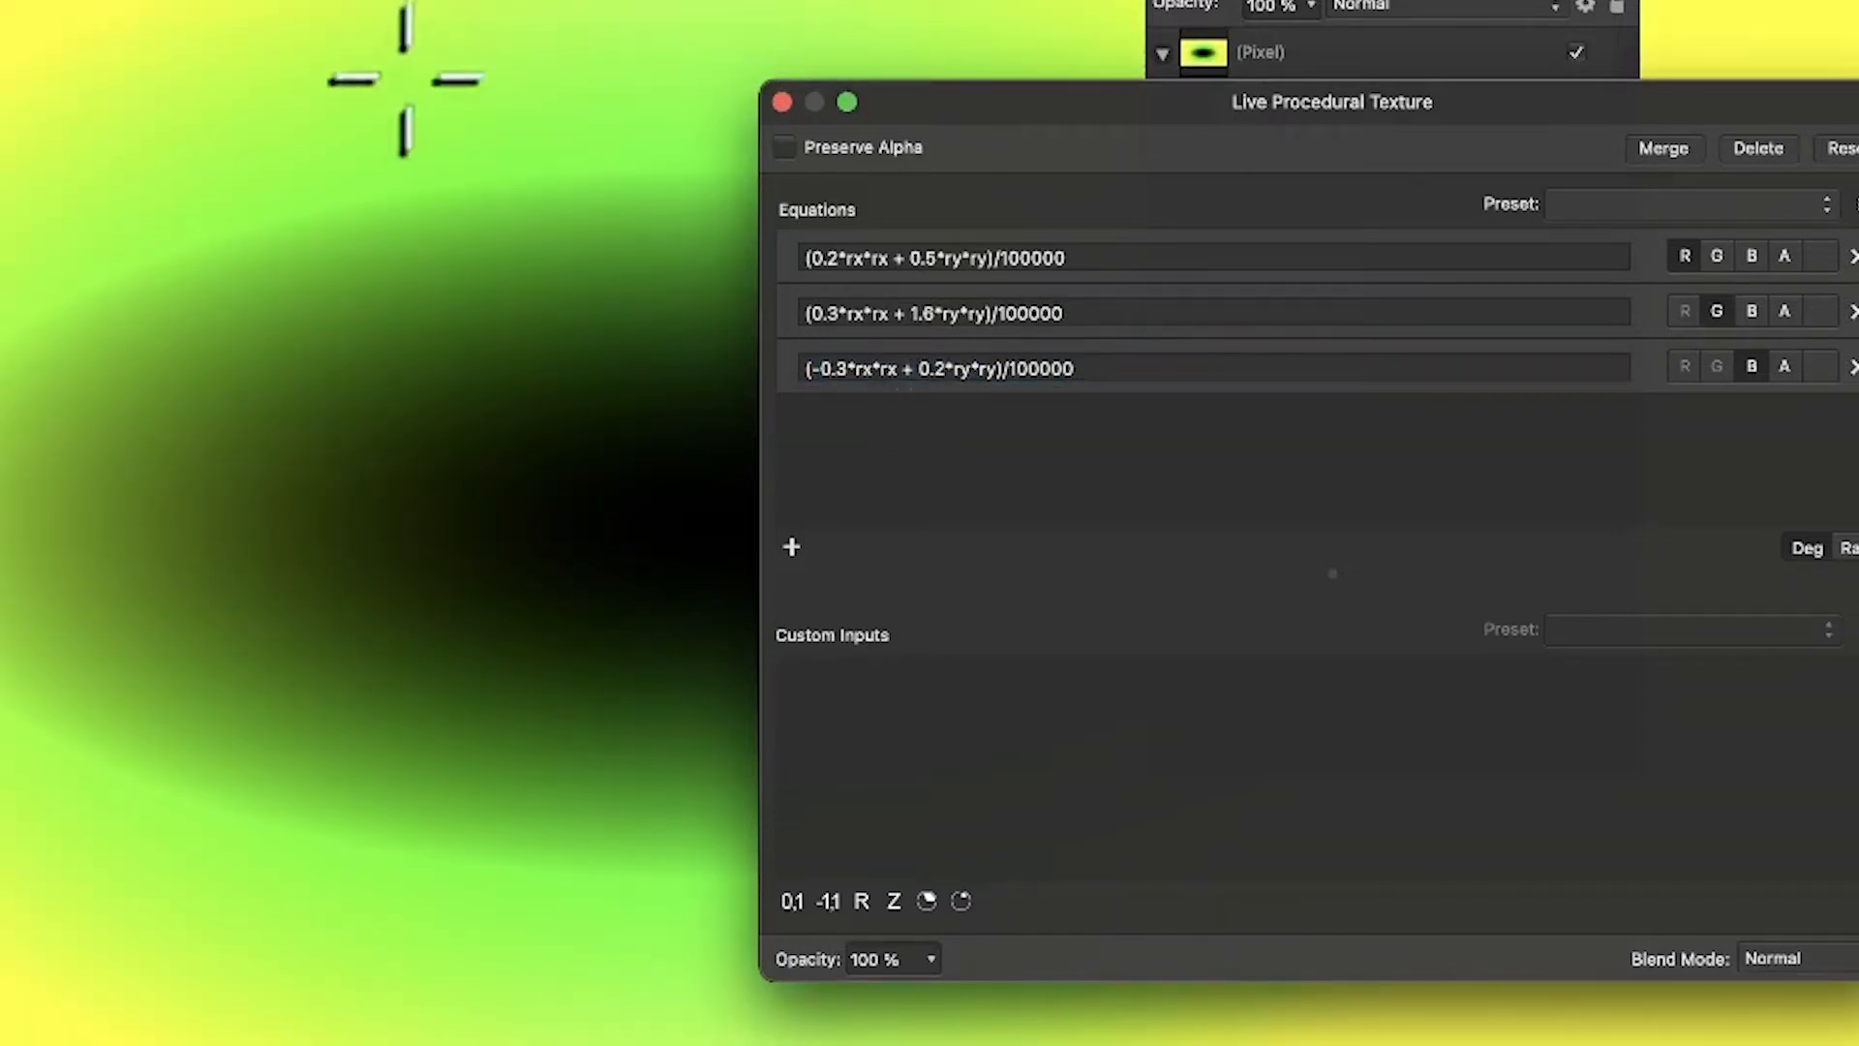
# Raise the ry*ry coefficient in the blue-channel equation to 0.7.
pyautogui.click(944, 368)
pyautogui.press('BackSpace')
pyautogui.write('7')
pyautogui.press('Return')
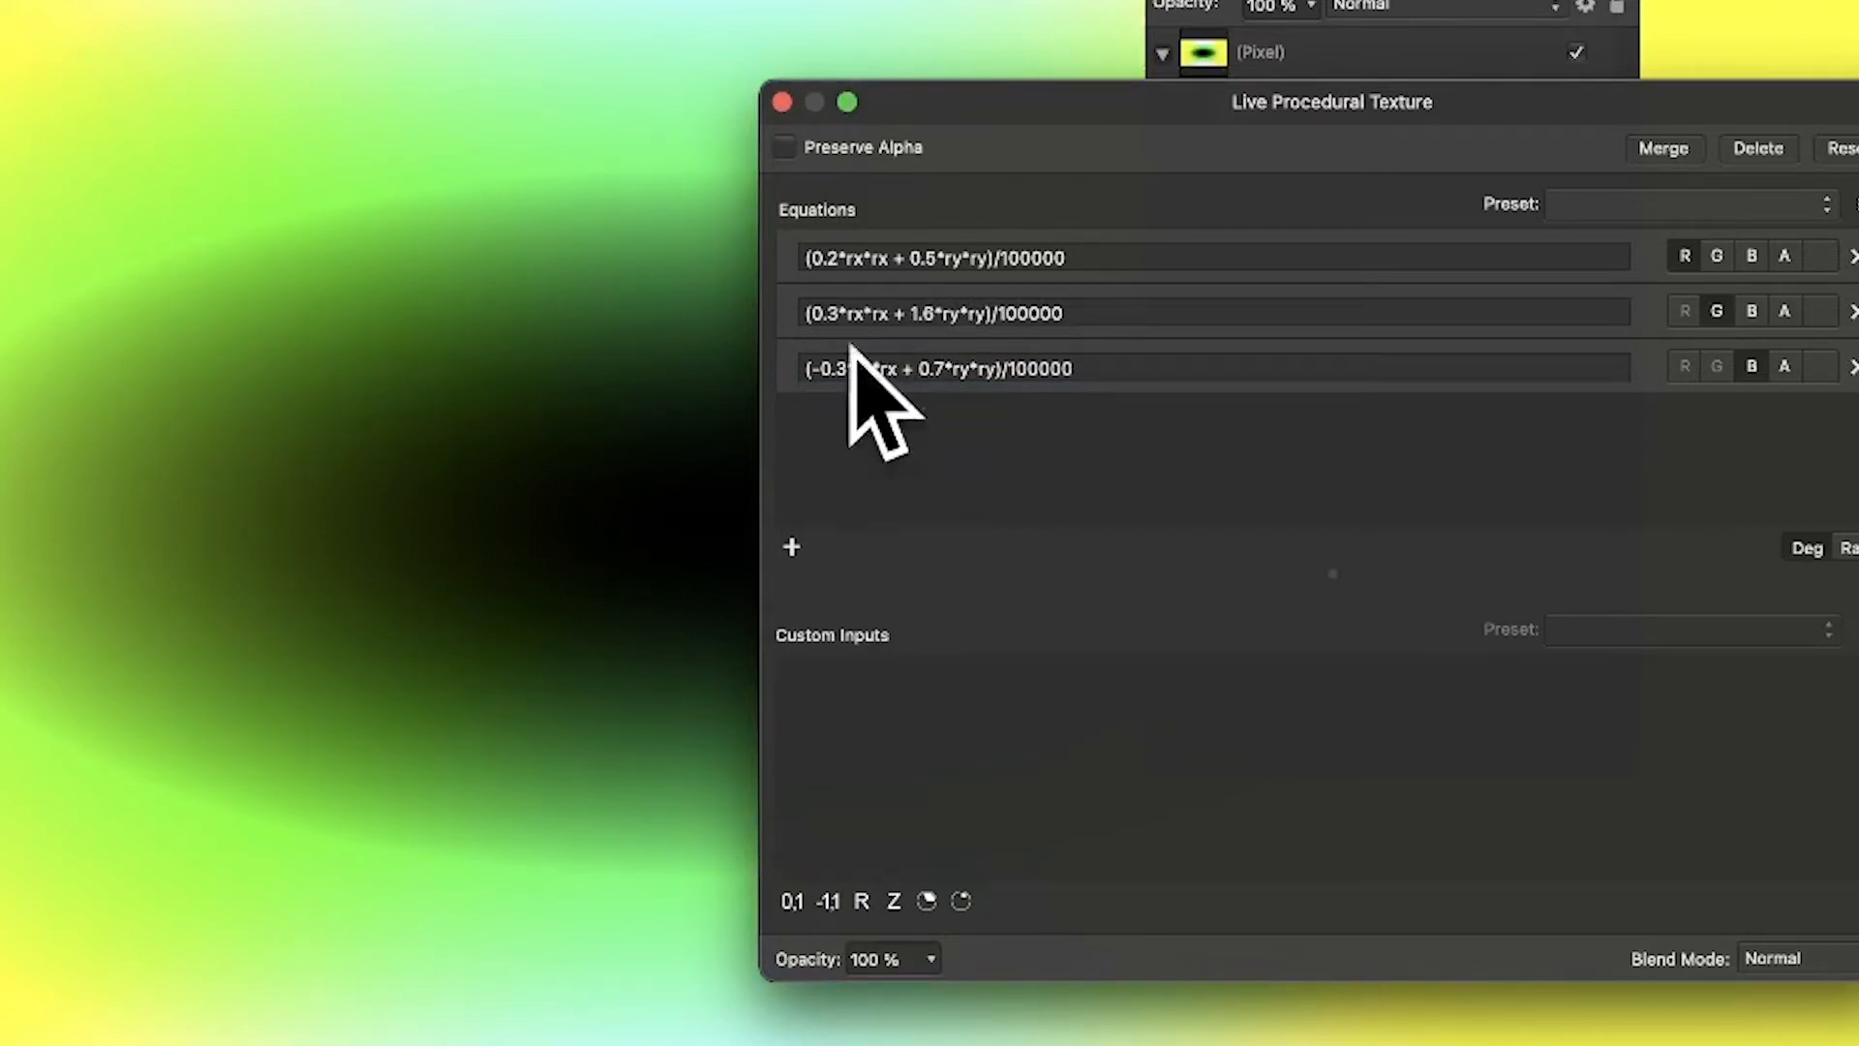
# Move the texture's origin towards the upper-left of the canvas, set the filter's blend mode to Difference and close its settings.
pyautogui.moveTo(670, 492); pyautogui.dragTo(85, 197)
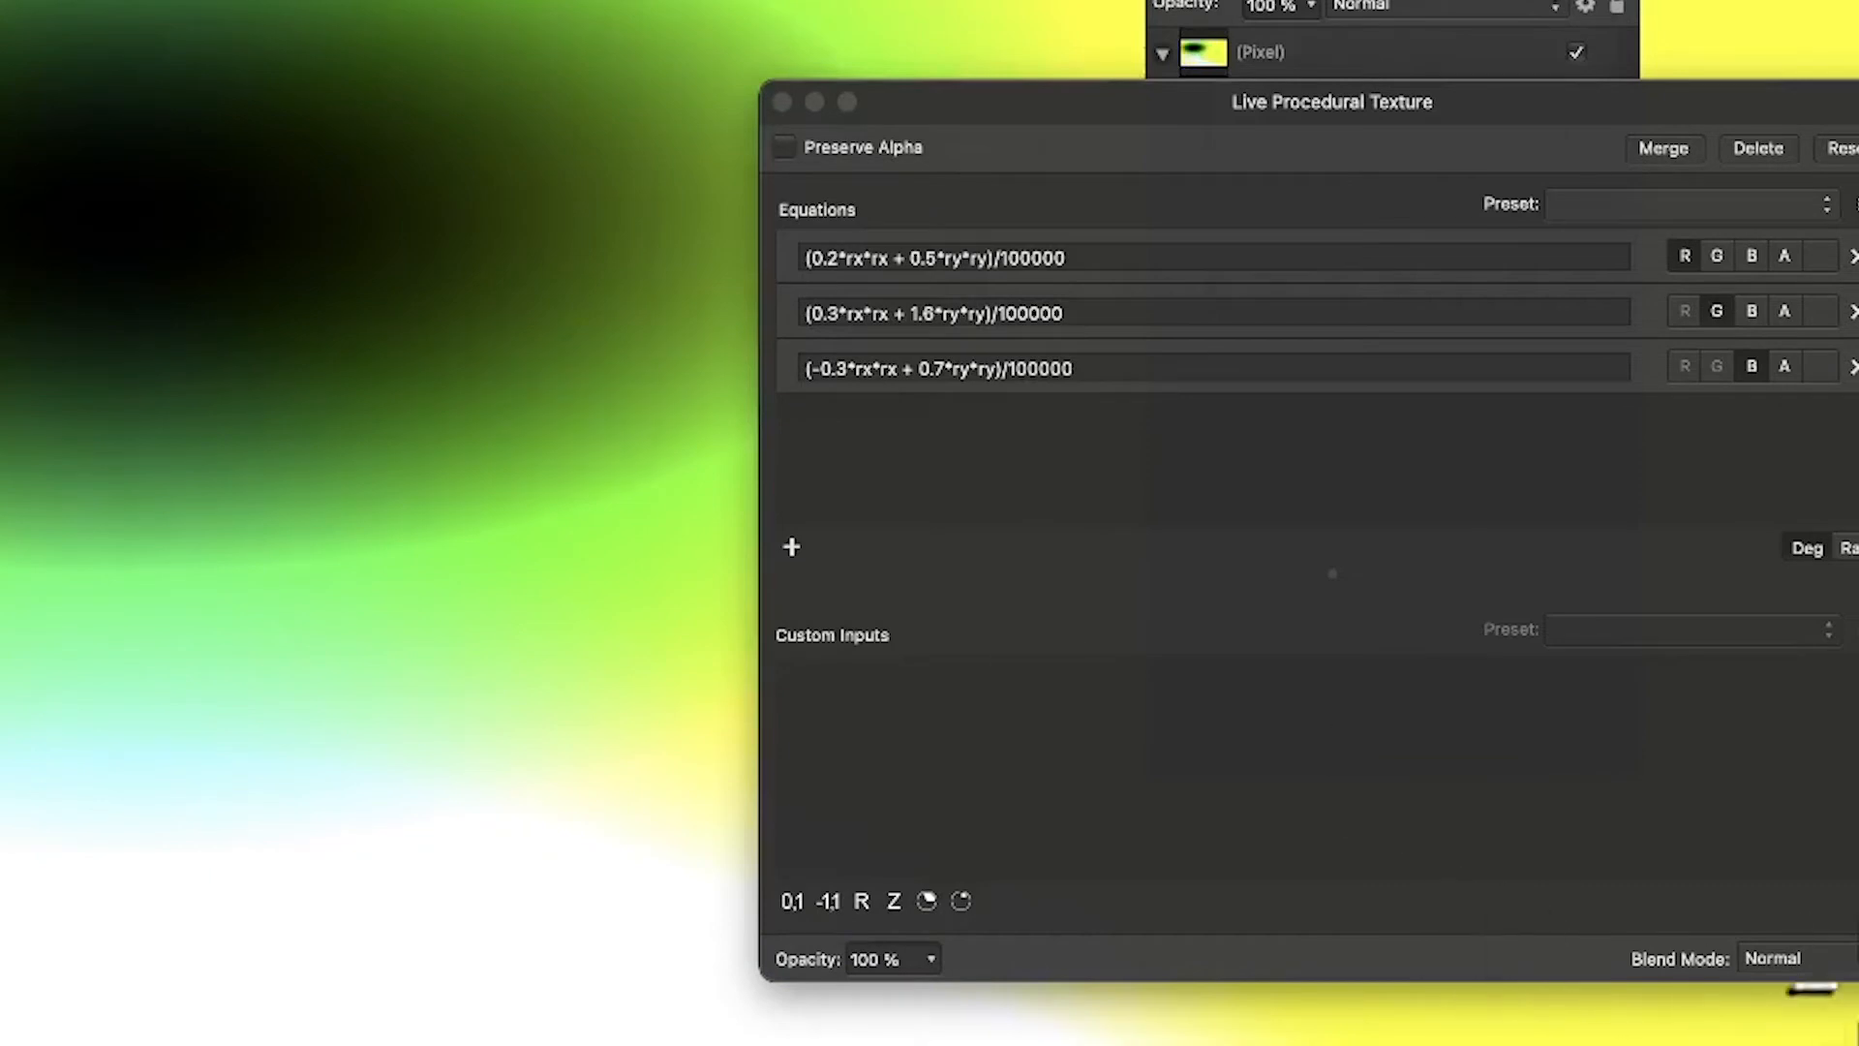
pyautogui.click(1799, 960)
pyautogui.scroll(-7, 1808, 1007)
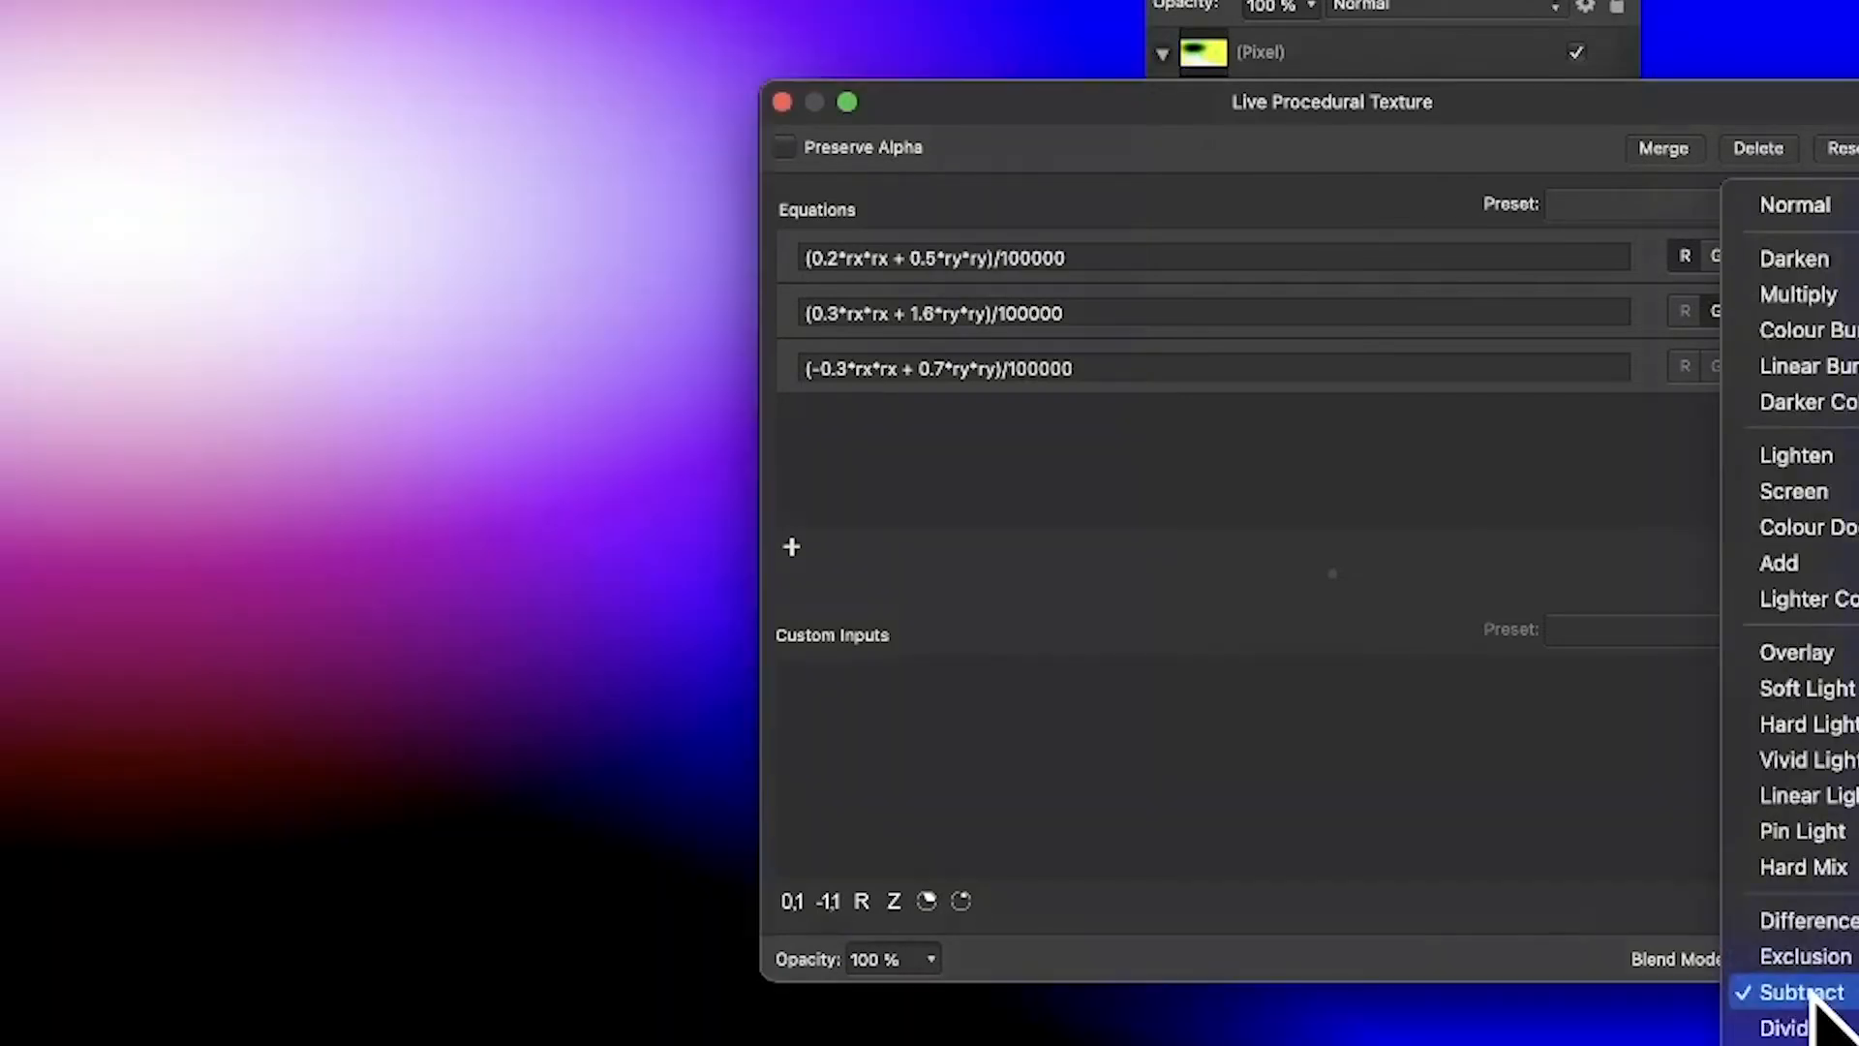
pyautogui.click(1809, 919)
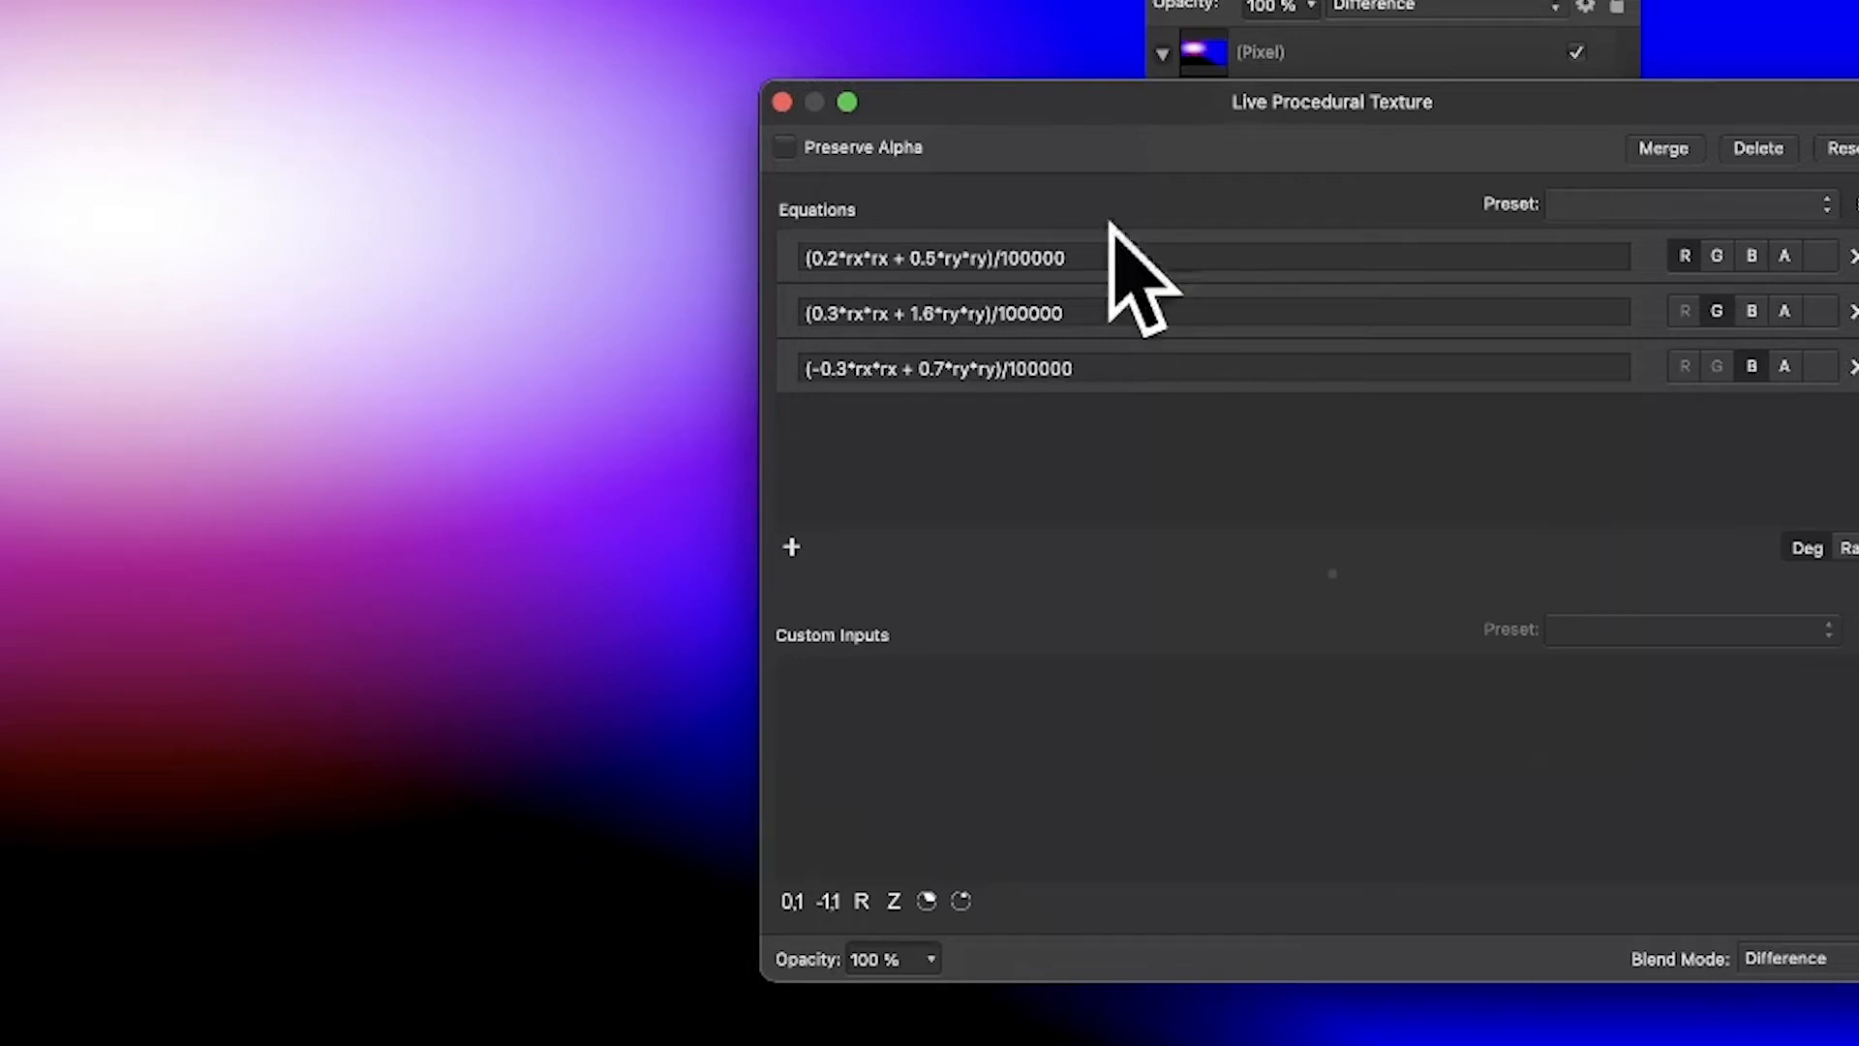
pyautogui.click(782, 101)
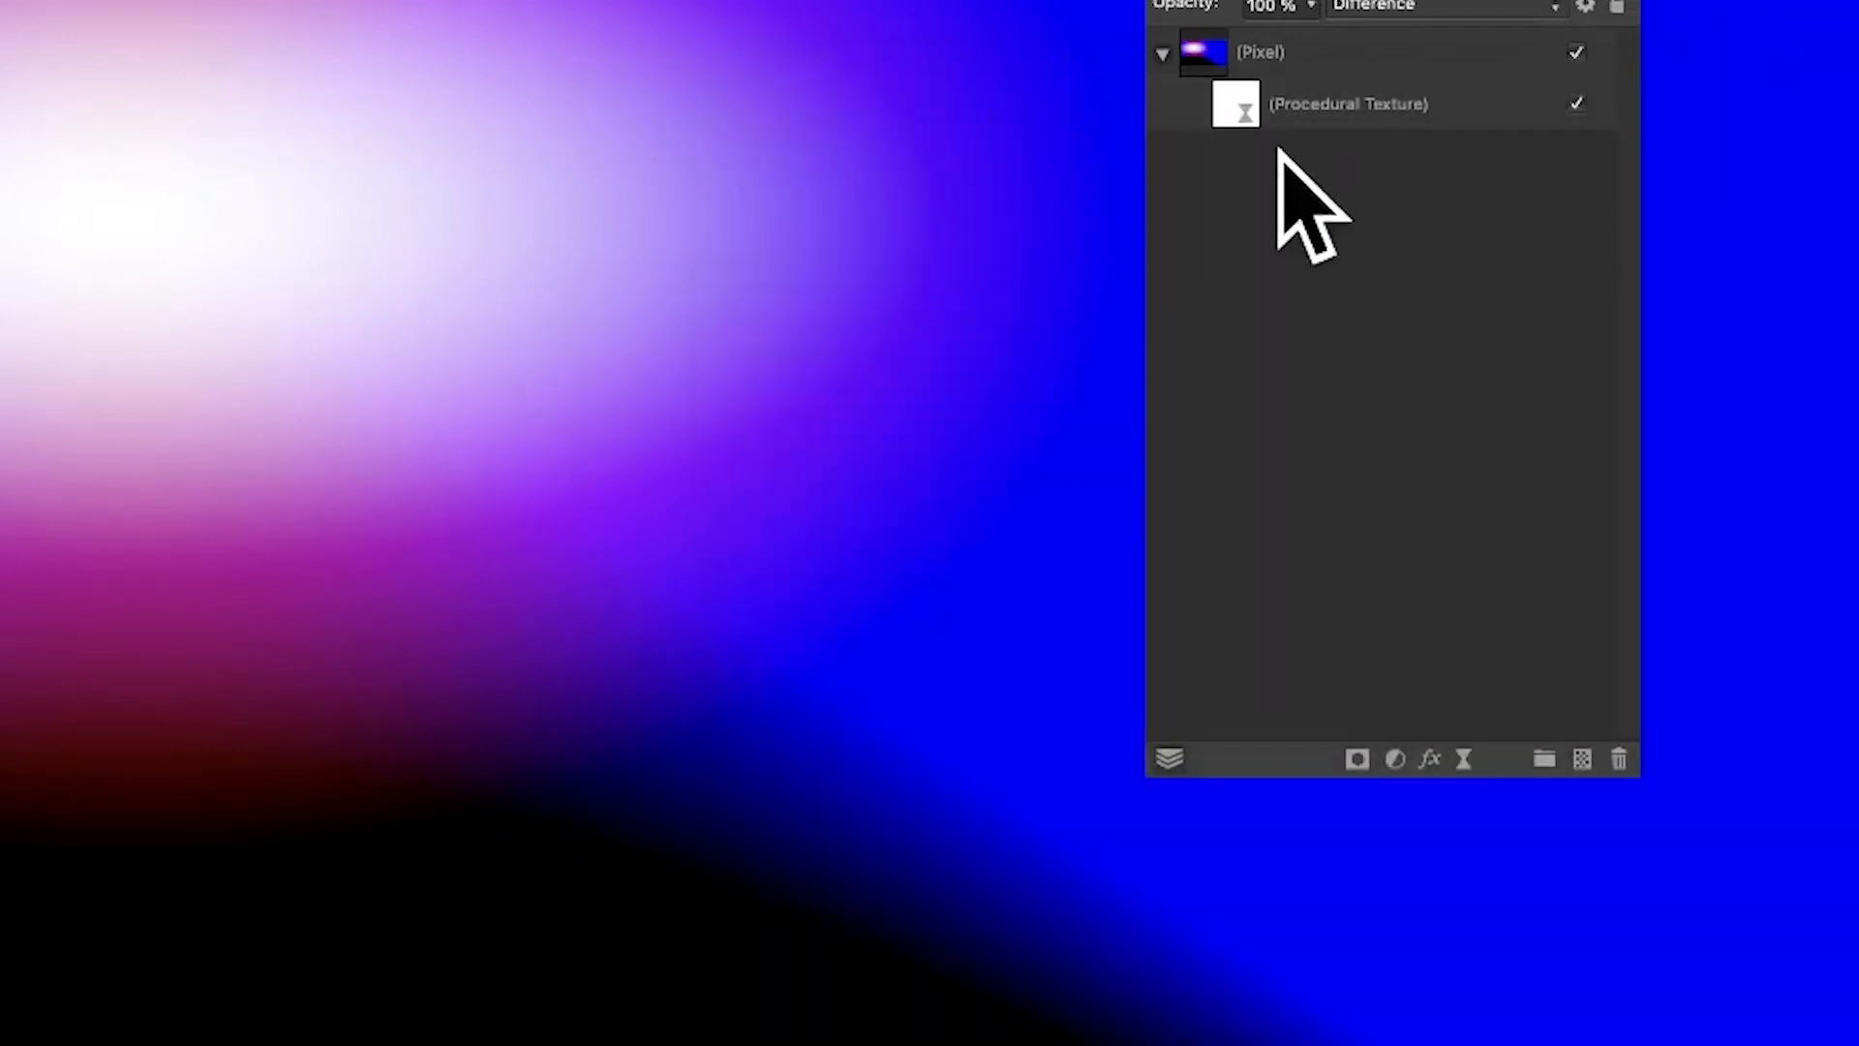
# Duplicate the Procedural Texture live filter nested in the Pixel layer.
pyautogui.click(1240, 109)
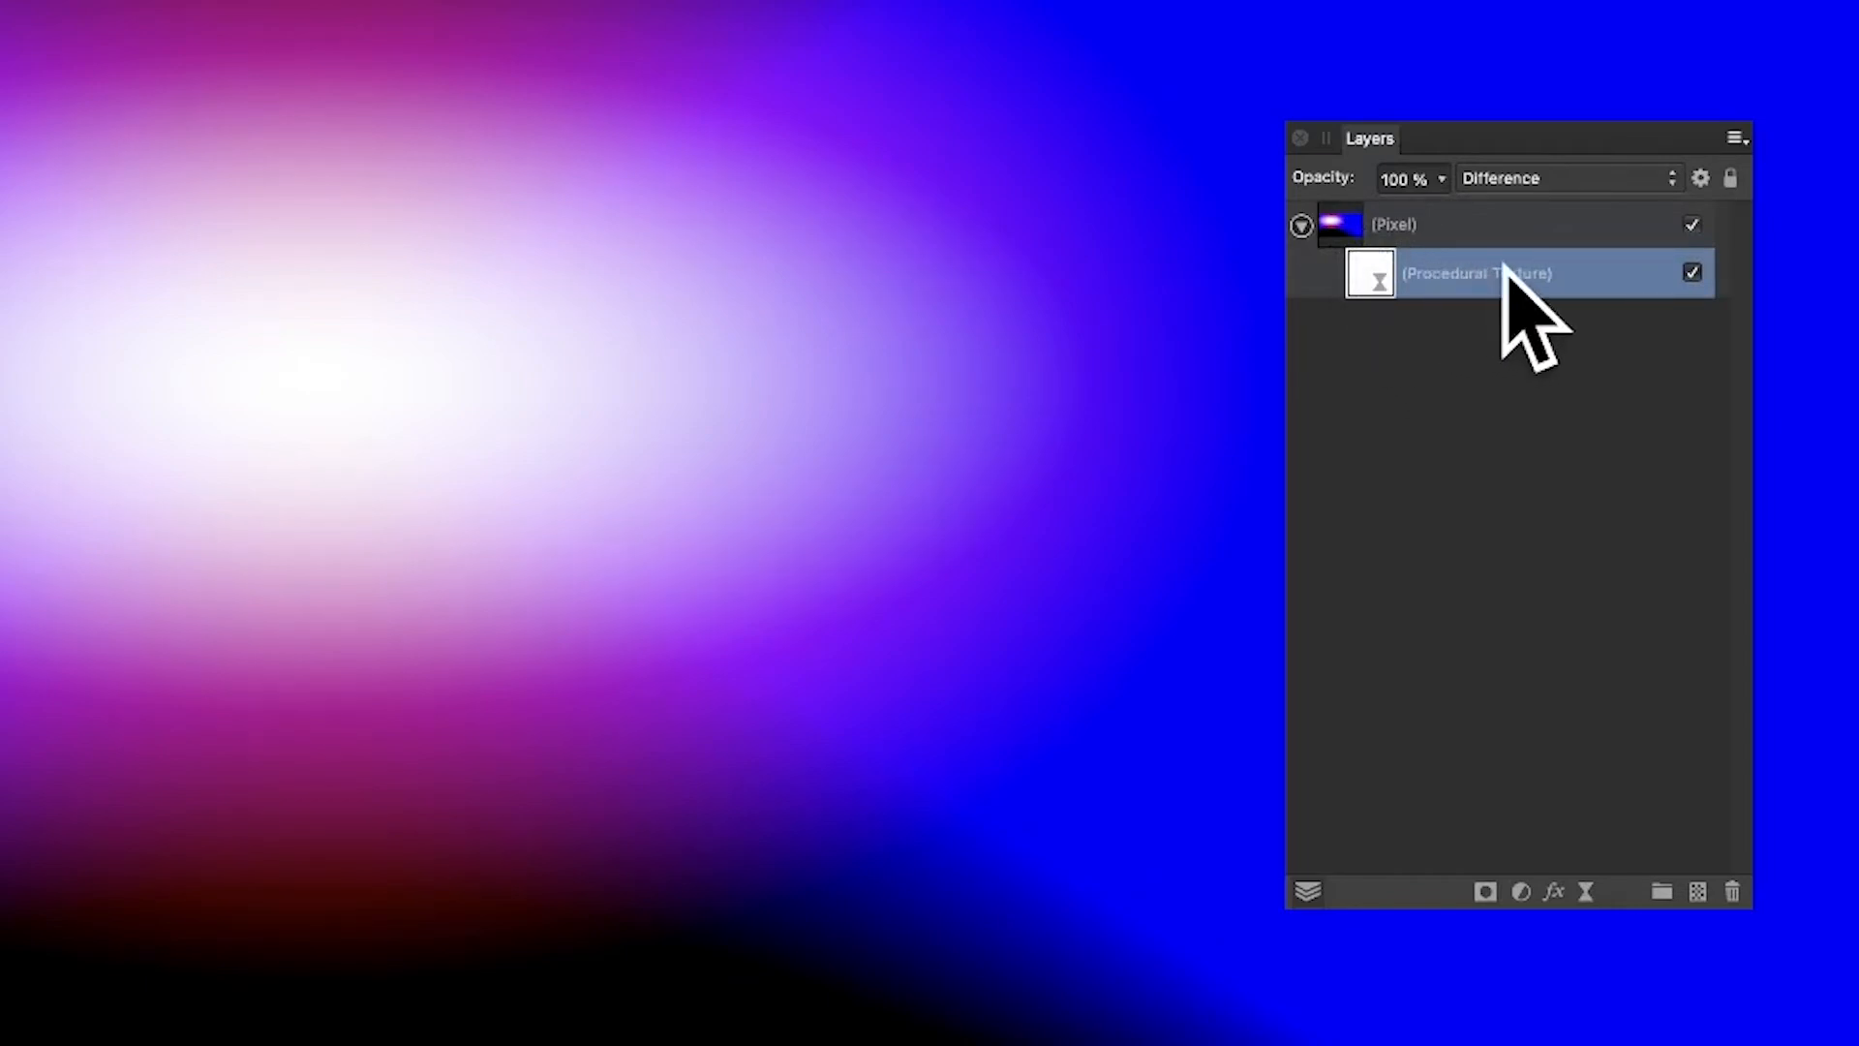
pyautogui.rightClick(1435, 278)
pyautogui.click(1369, 290)
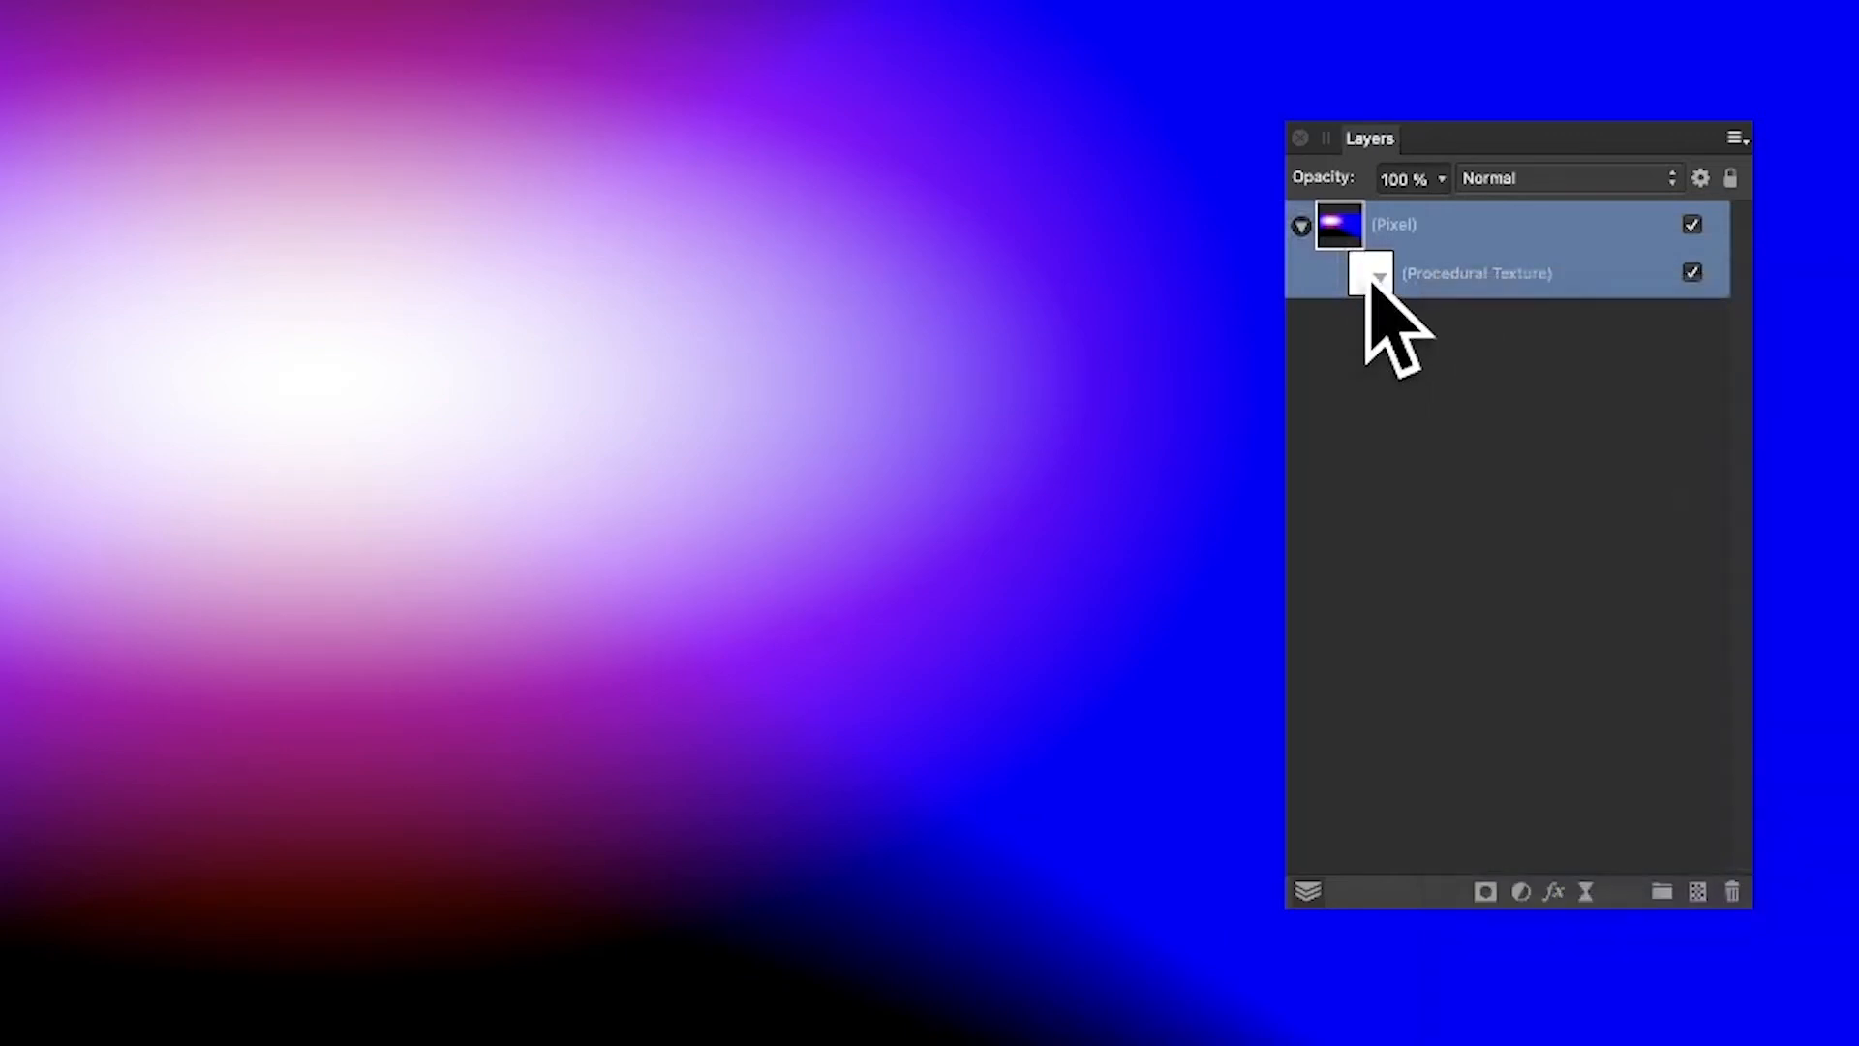
pyautogui.click(1373, 283)
pyautogui.rightClick(1369, 284)
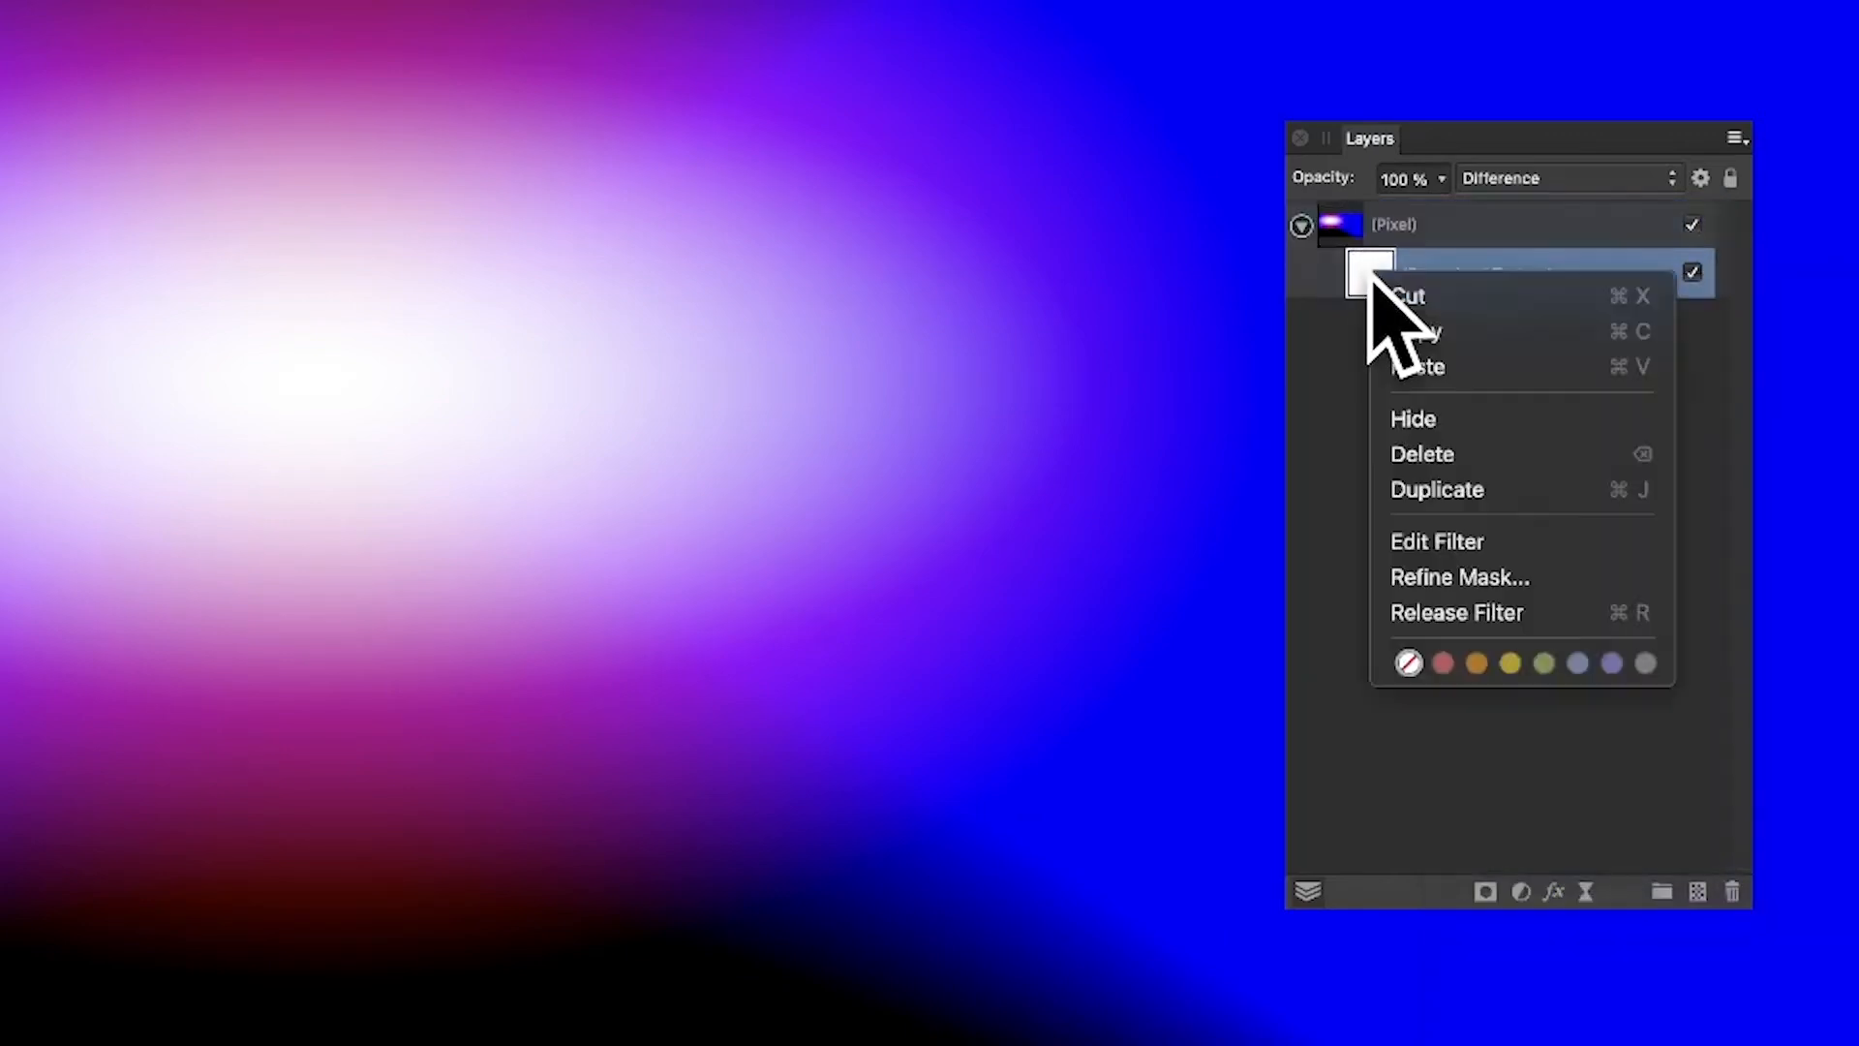
pyautogui.click(1437, 490)
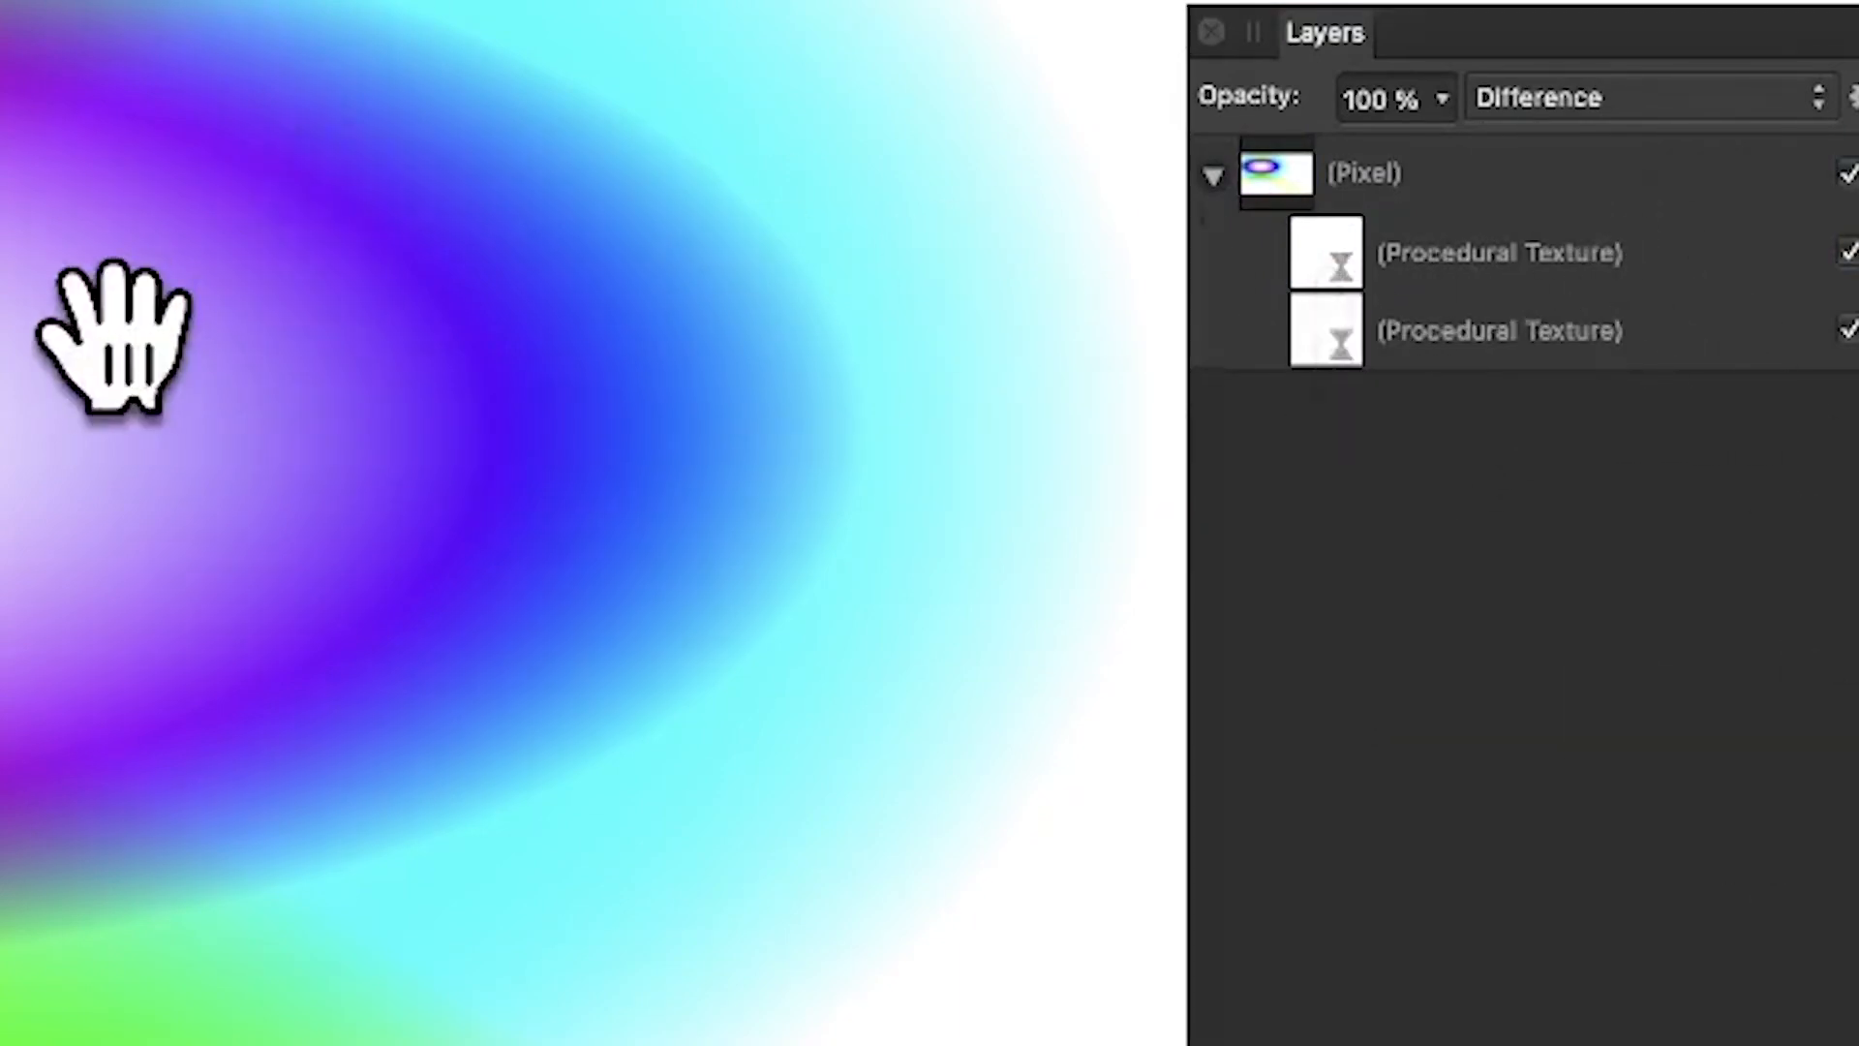
# Open the upper Procedural Texture filter's settings and set the ry*ry coefficient in its red-channel equation to 0.8.
pyautogui.click(1325, 254)
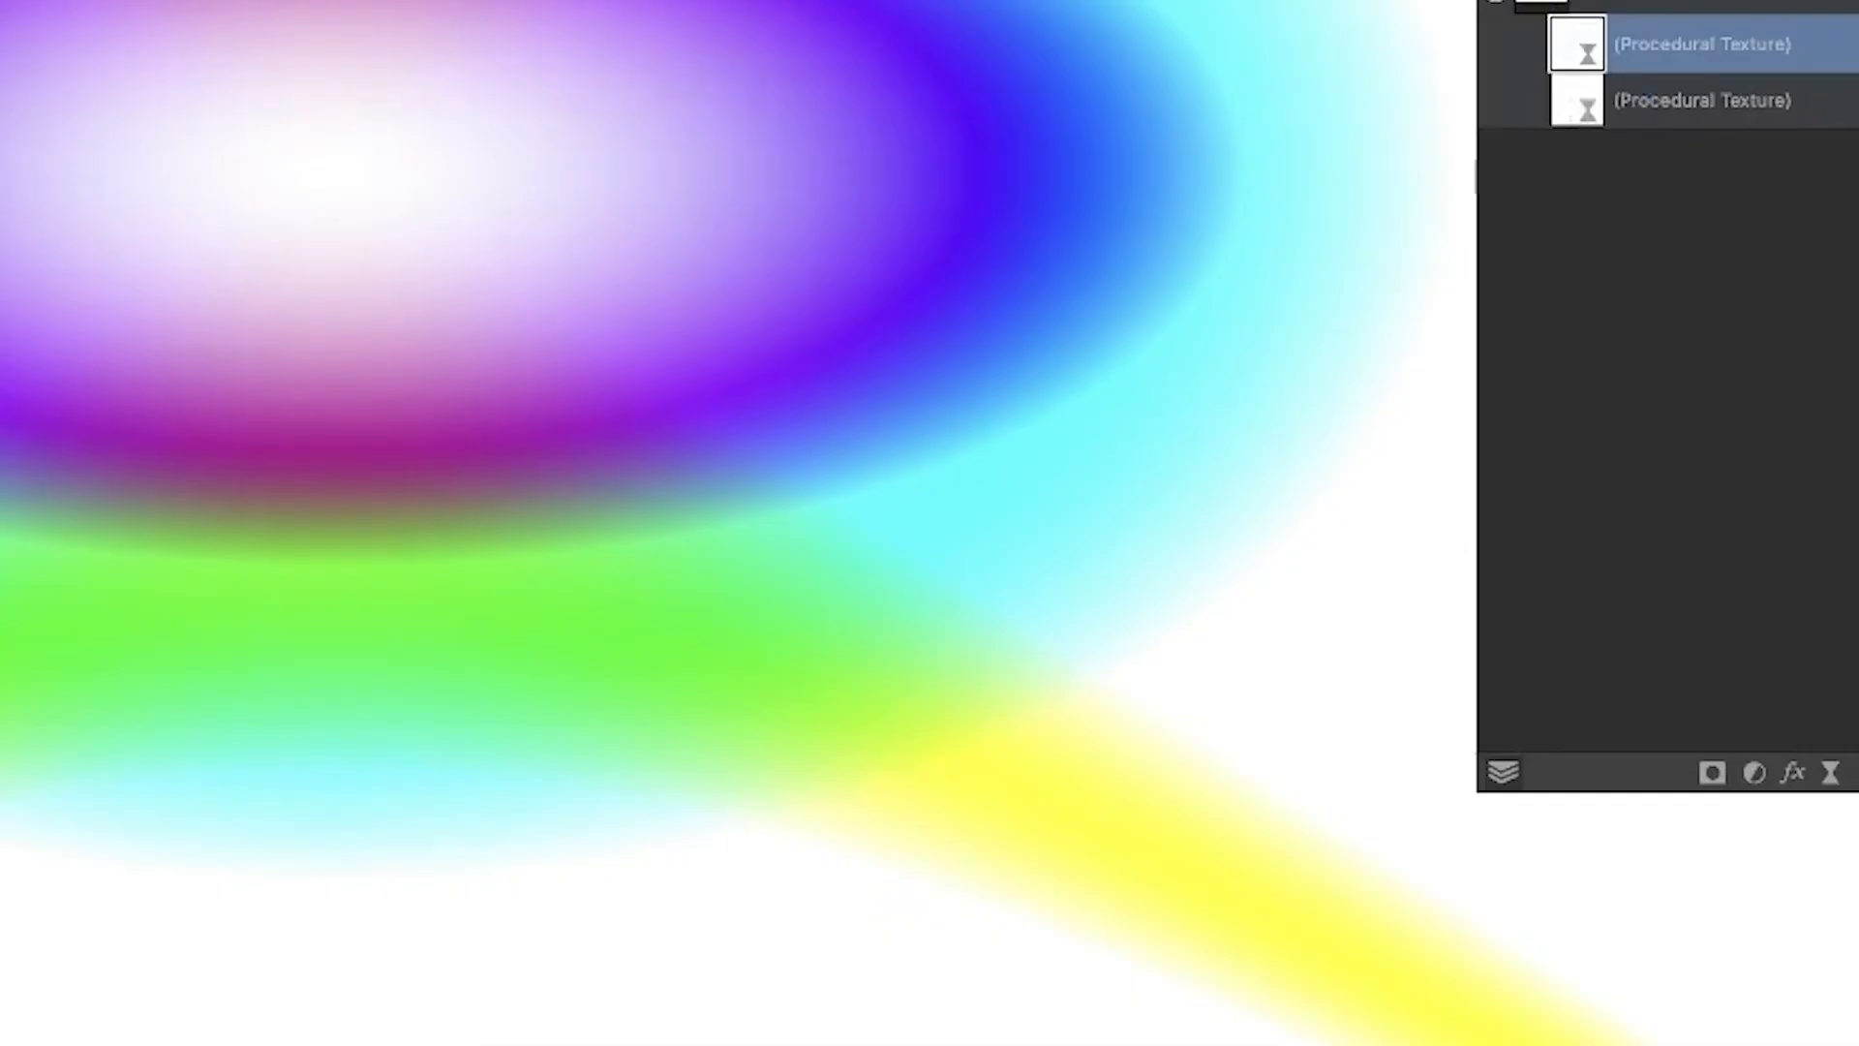
pyautogui.moveTo(658, 179); pyautogui.dragTo(907, 176)
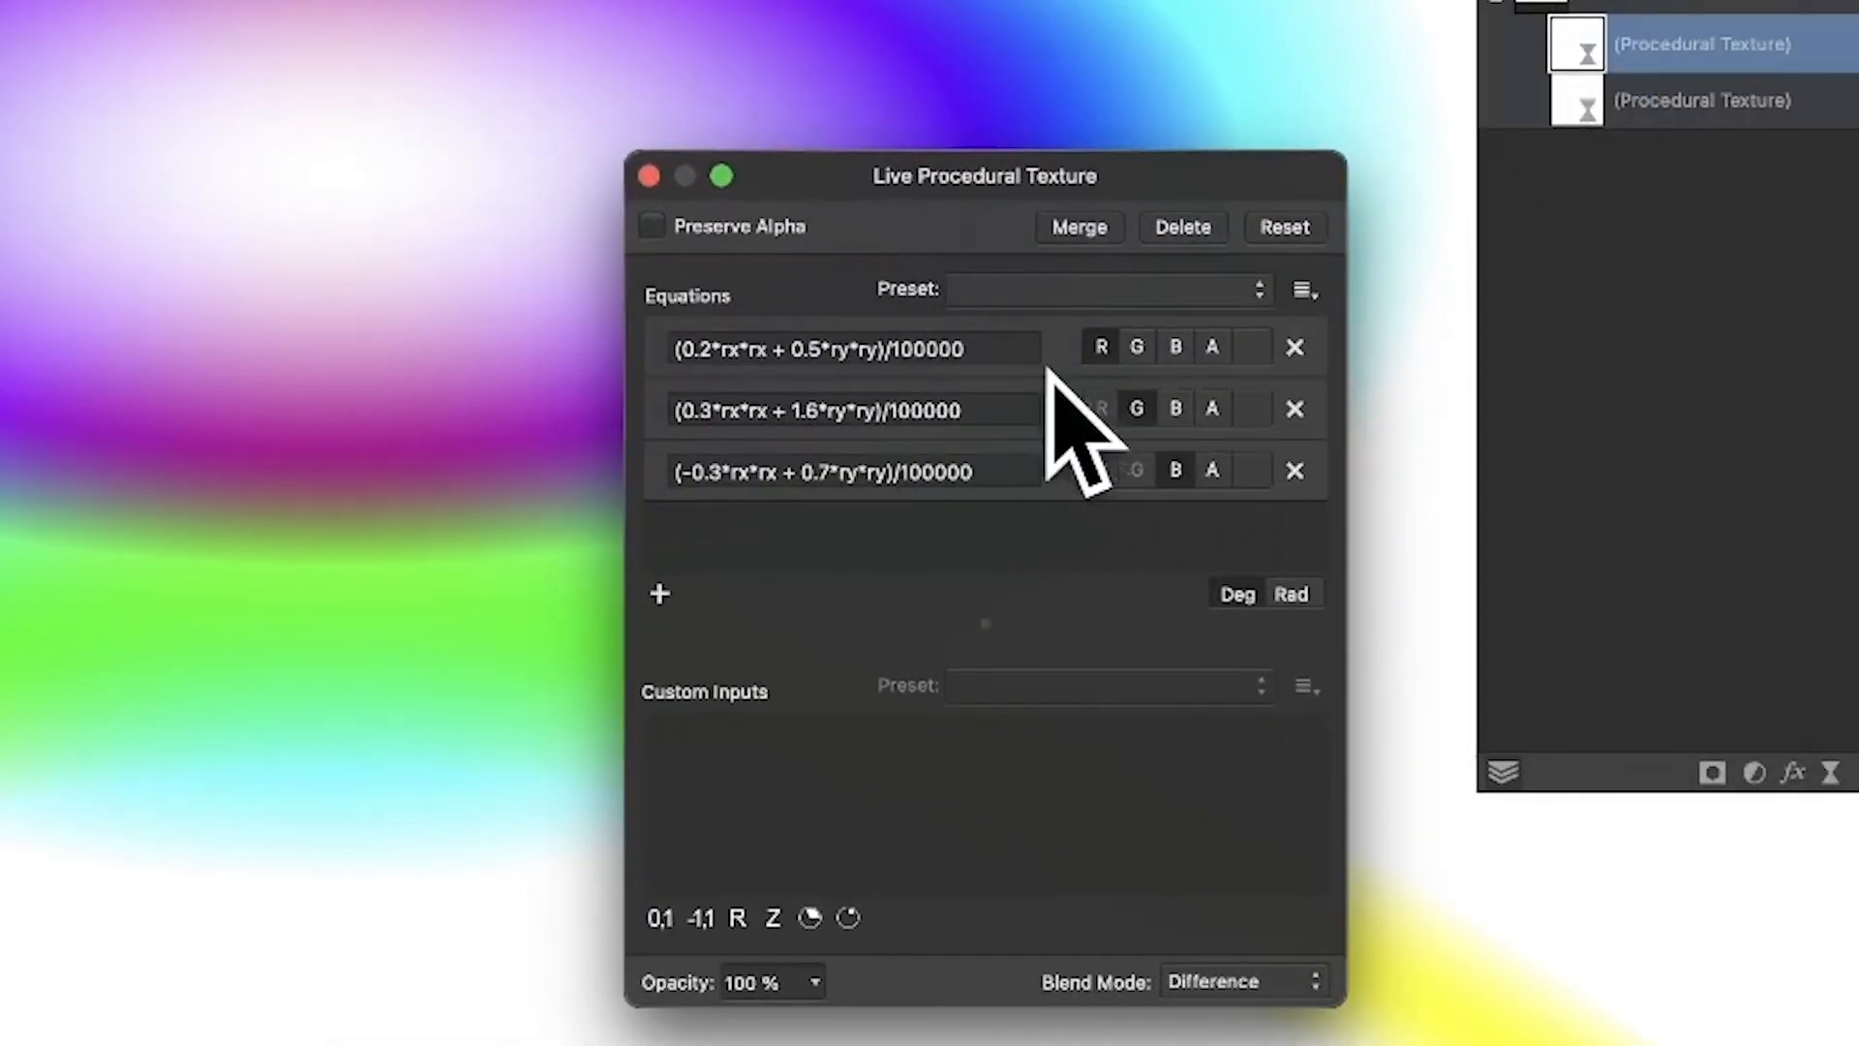
pyautogui.click(821, 341)
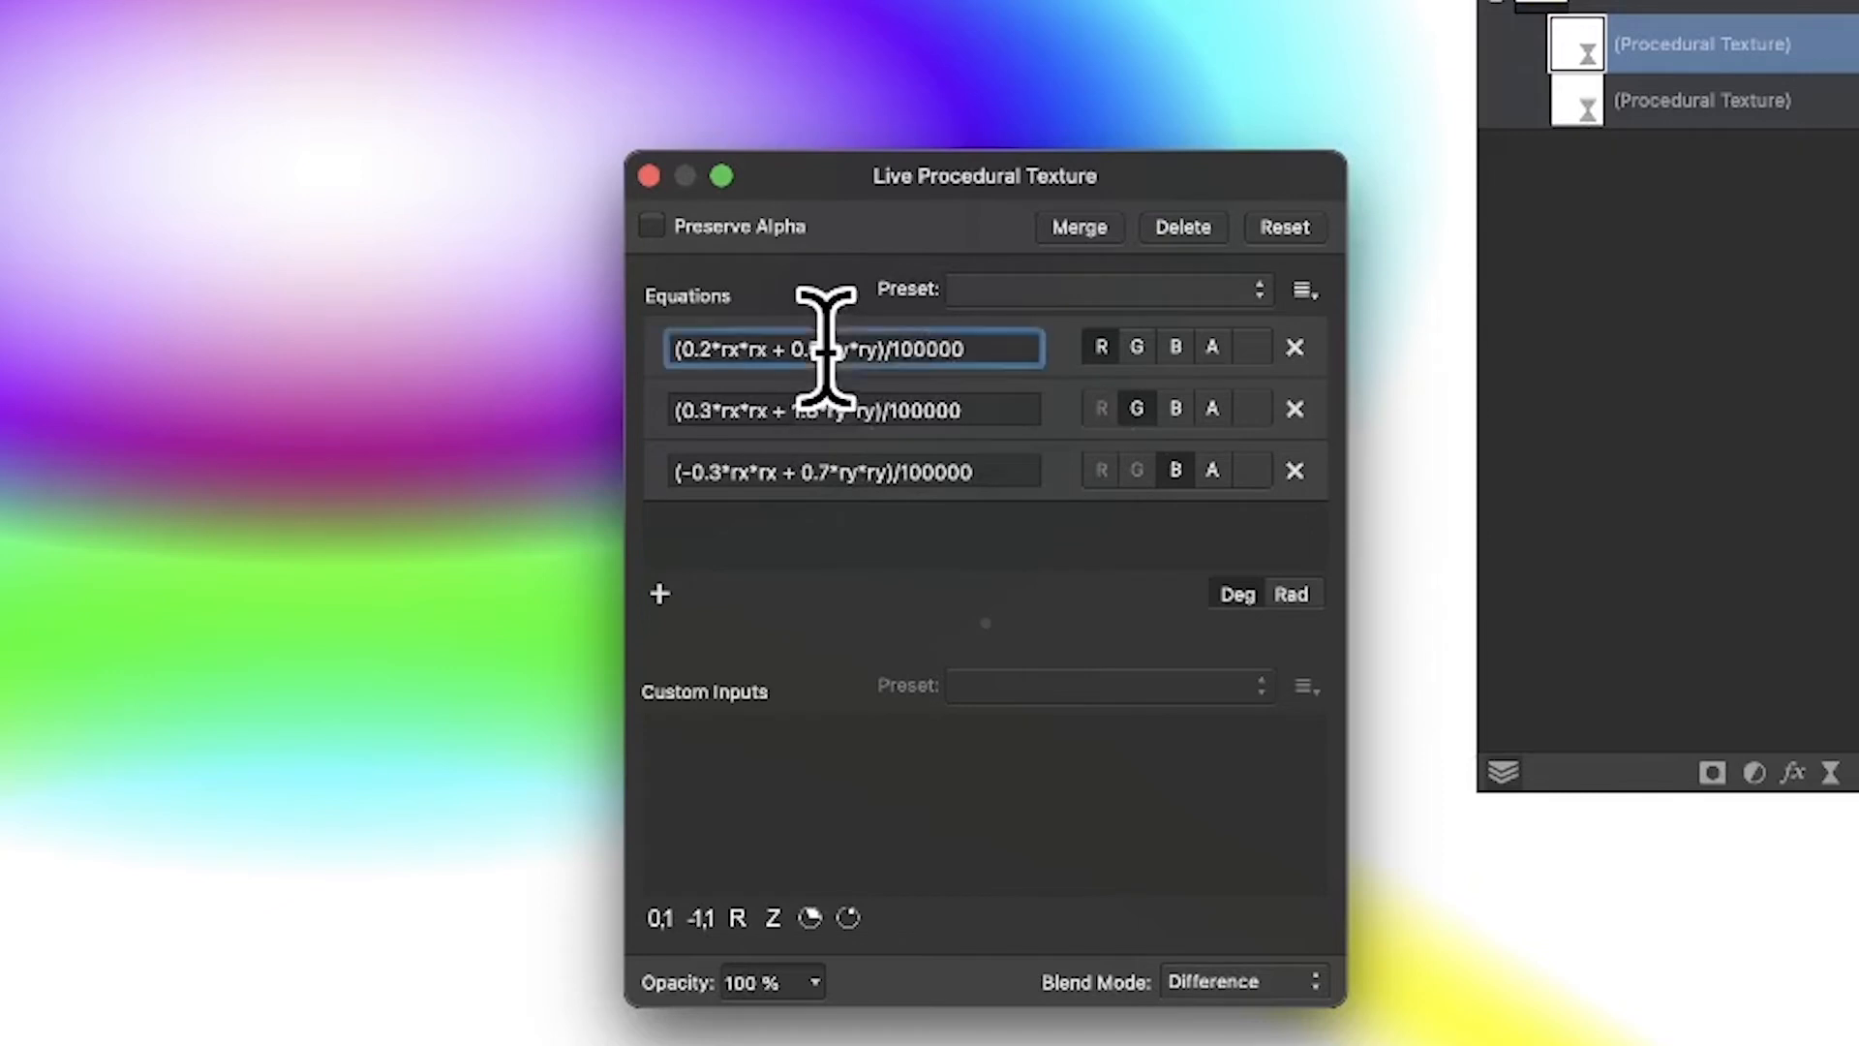
pyautogui.press('BackSpace')
pyautogui.press('BackSpace')
pyautogui.write('.8')
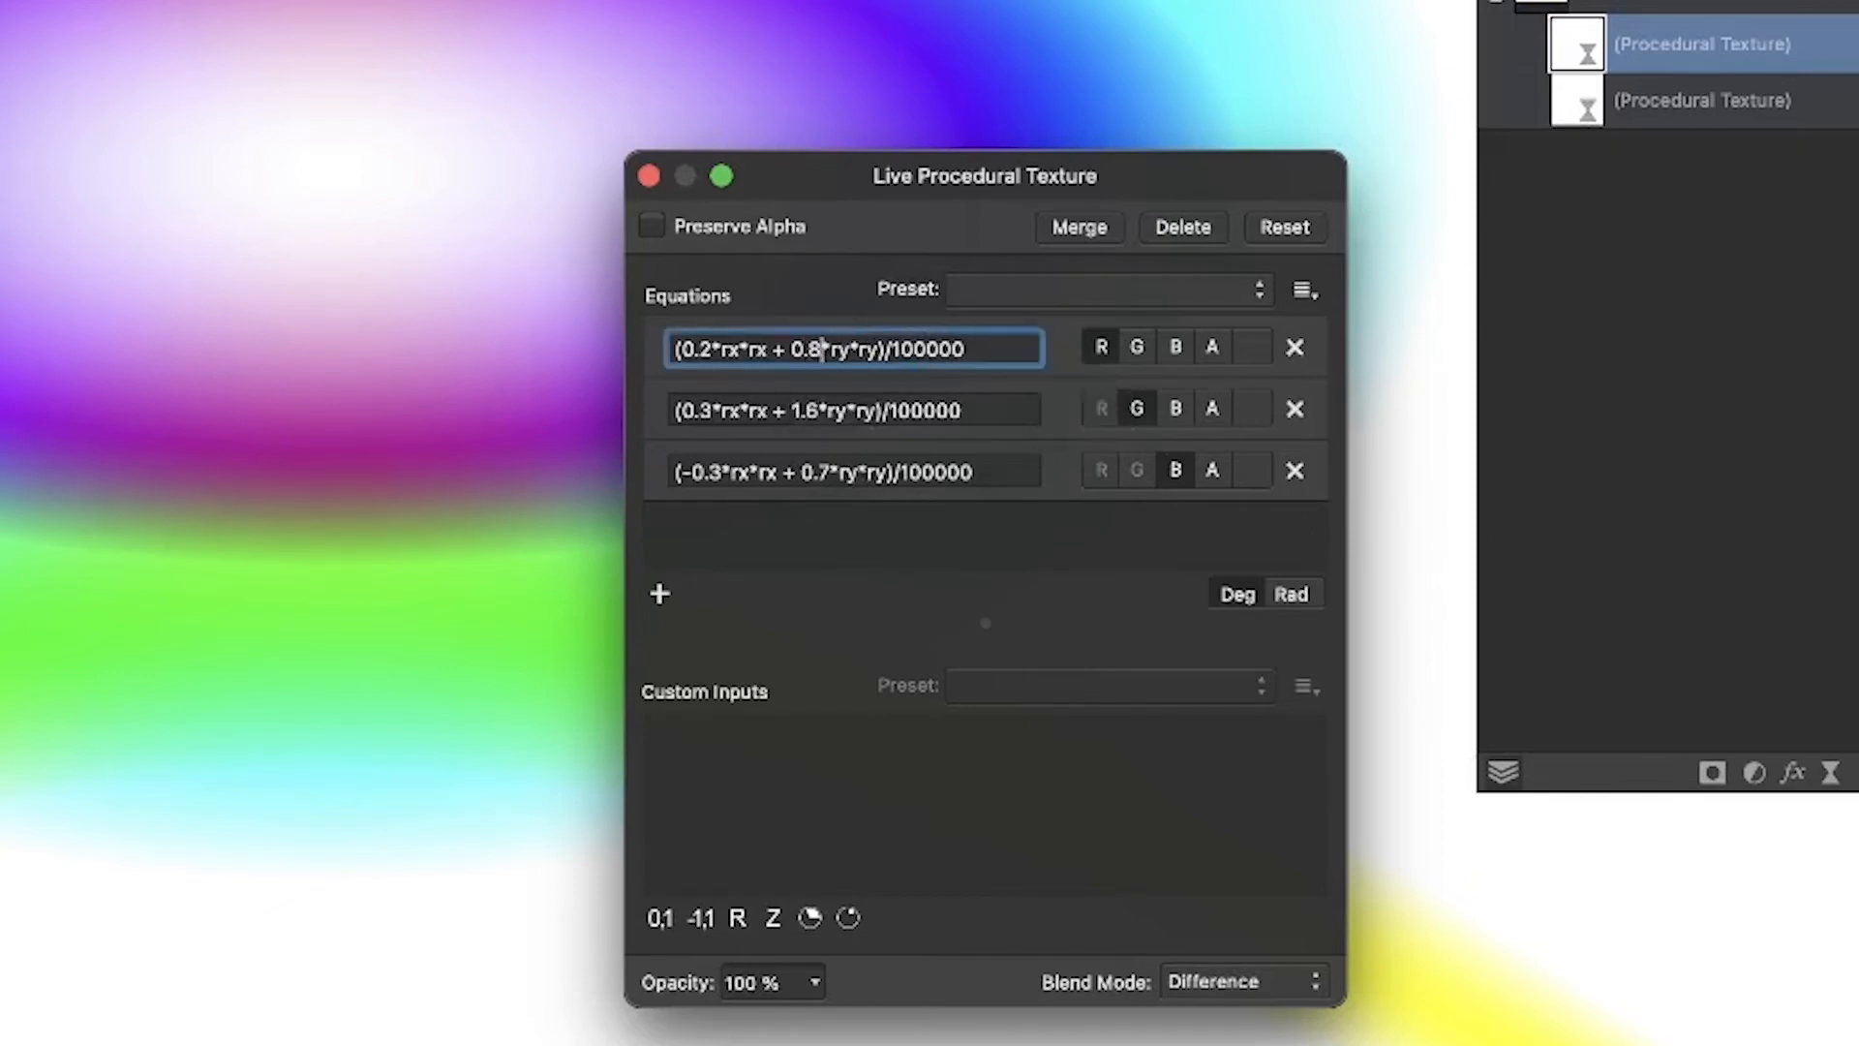
pyautogui.press('Return')
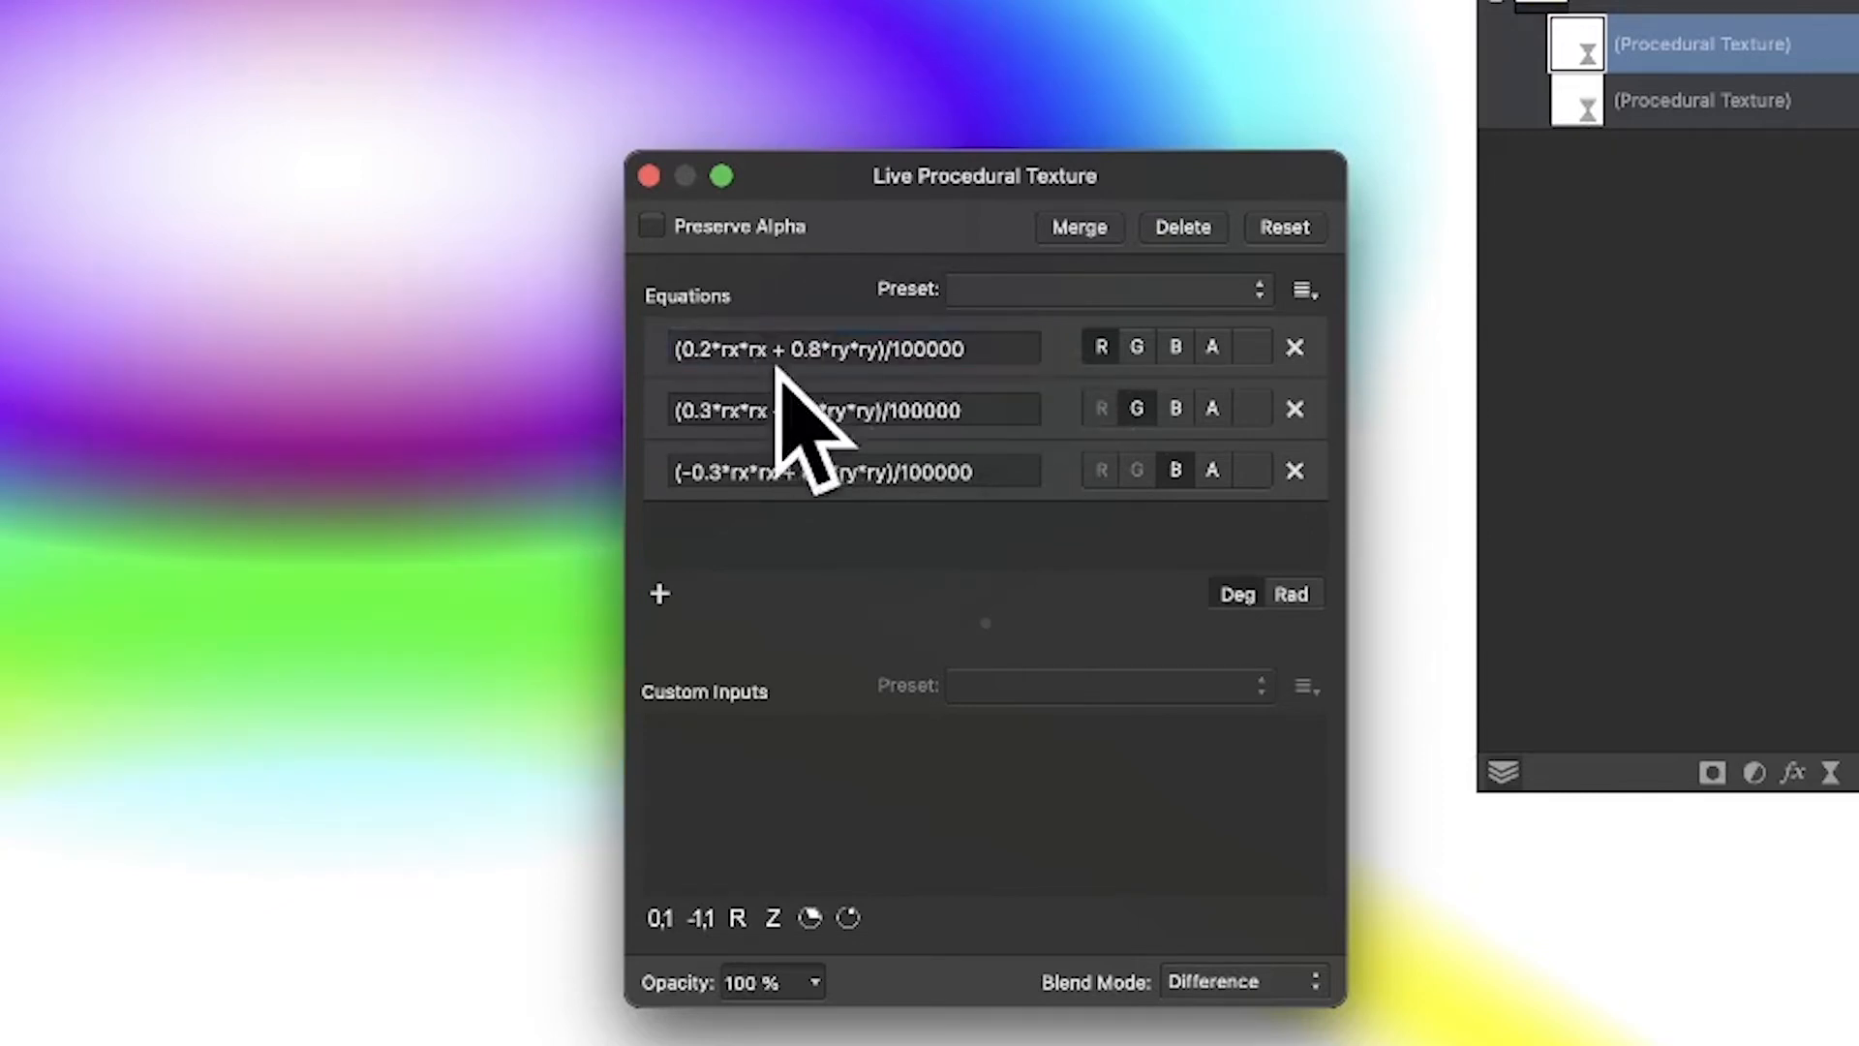
# Change the upper filter's green-channel equation to (-0.2*rx*rx + 1.2*ry*ry)/100000.
pyautogui.click(857, 410)
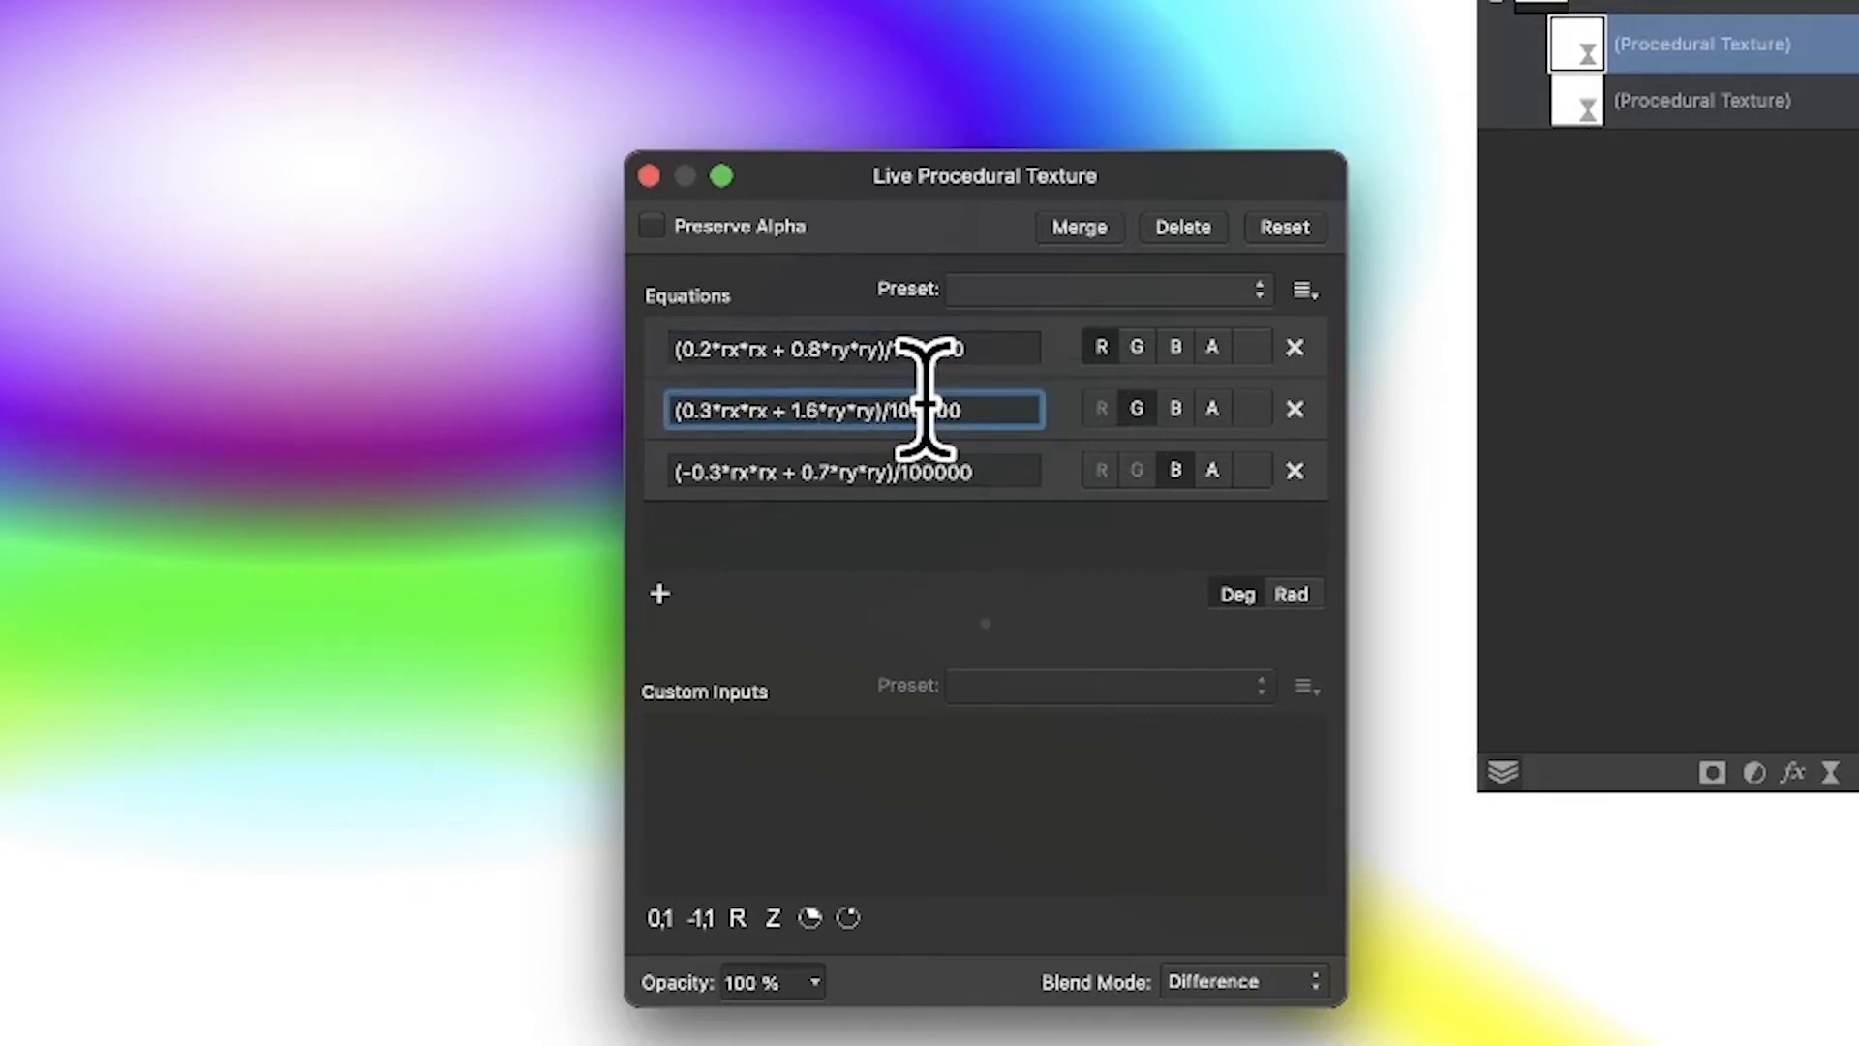
pyautogui.press('BackSpace')
pyautogui.write('2')
pyautogui.press('Return')
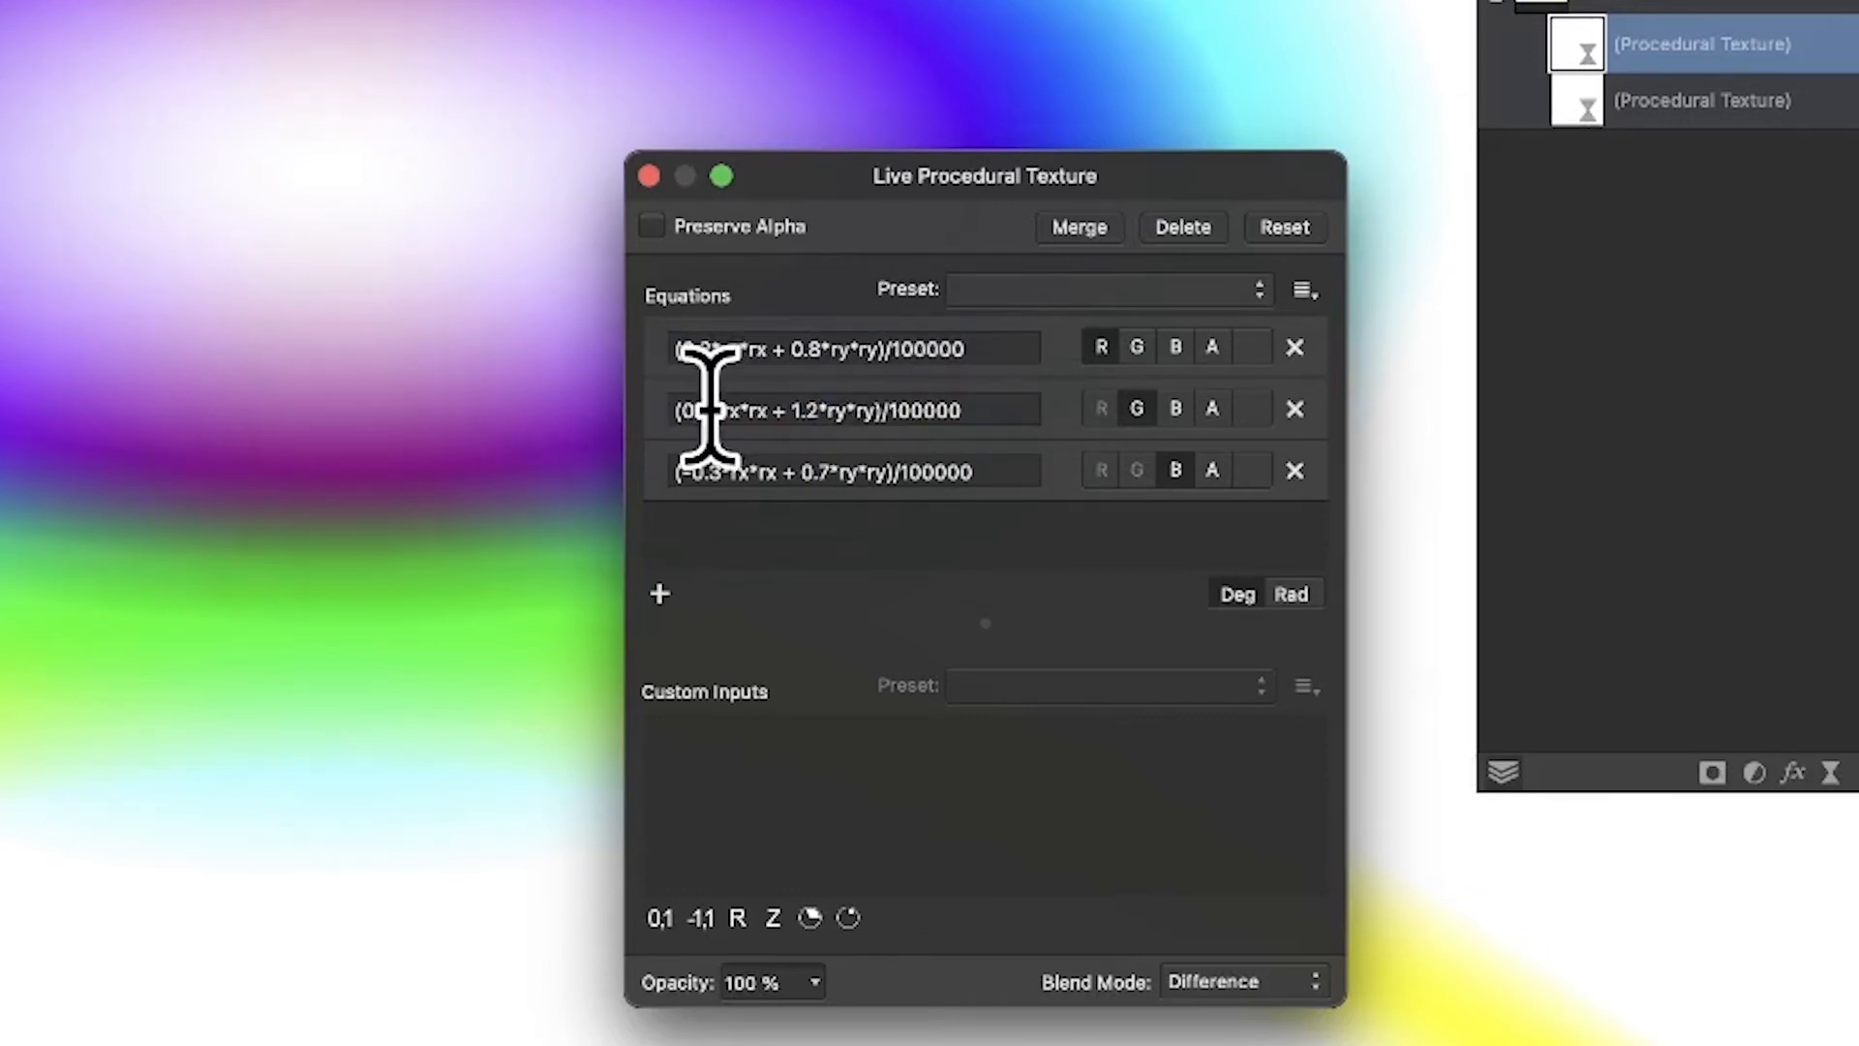
pyautogui.click(883, 408)
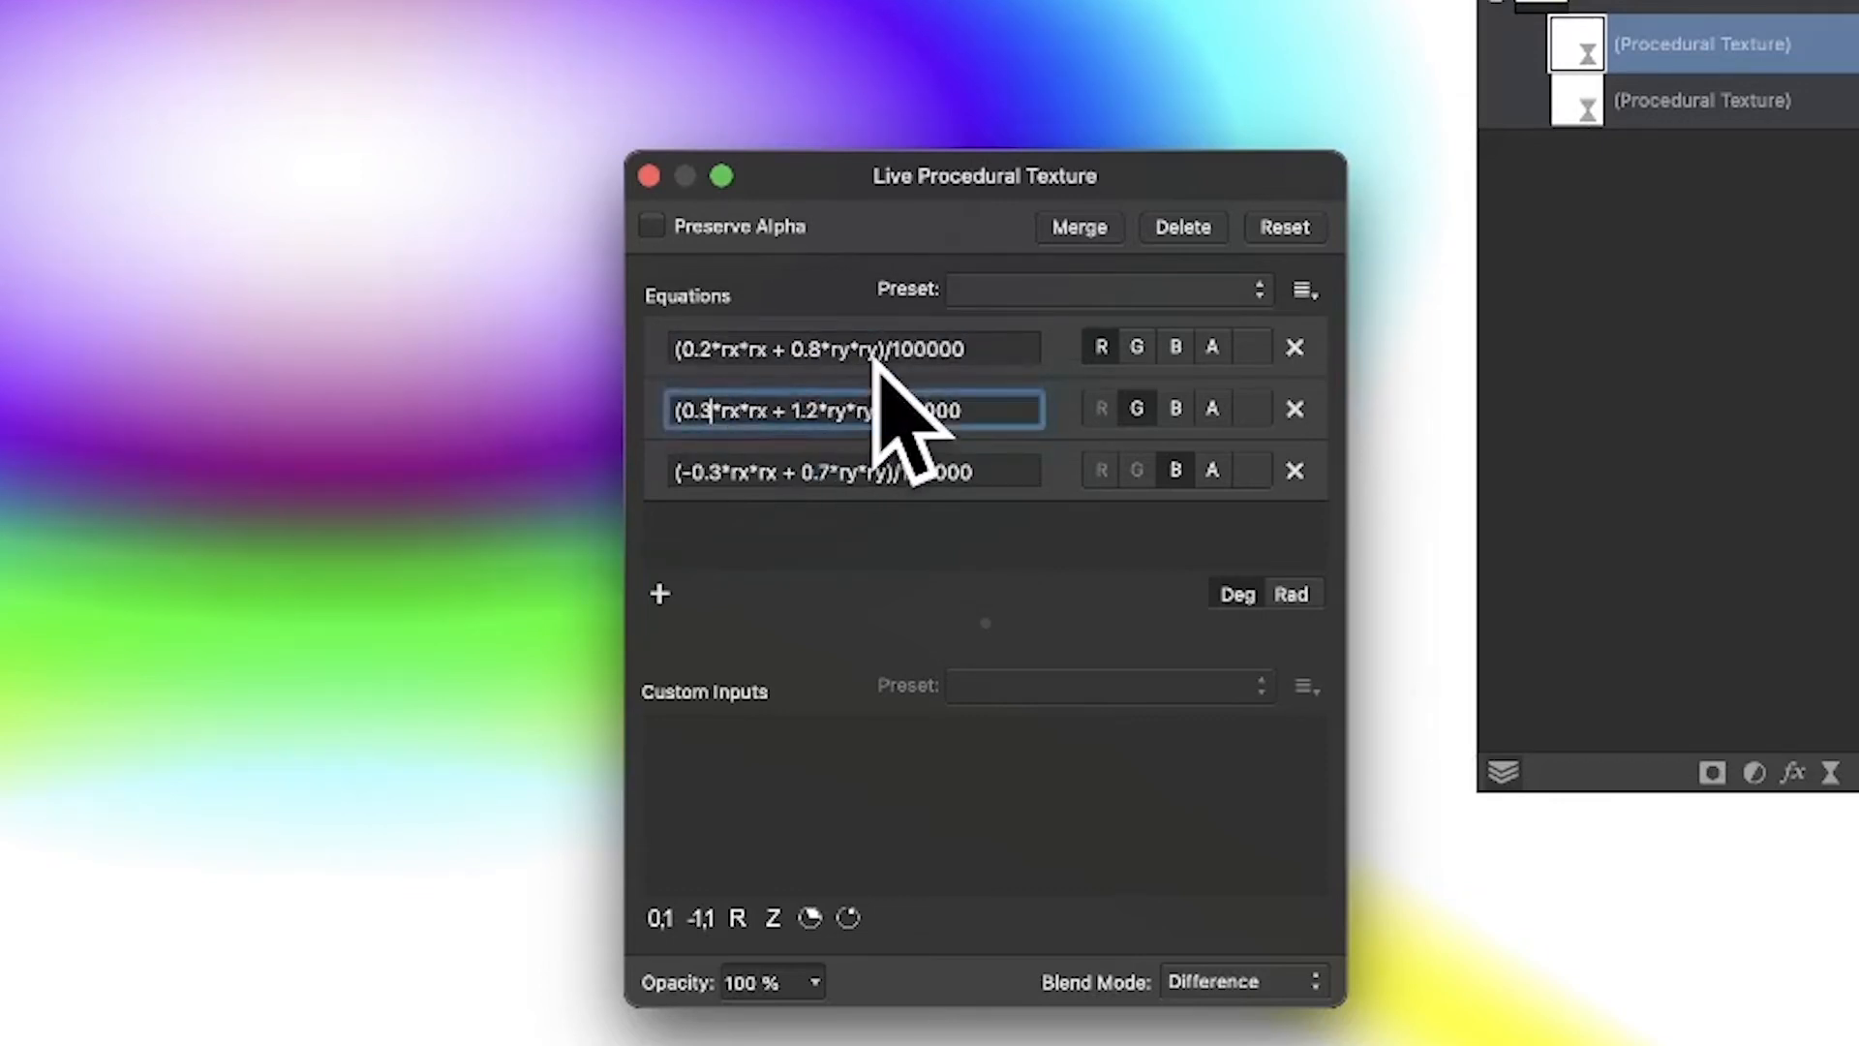
pyautogui.press('BackSpace')
pyautogui.write('2')
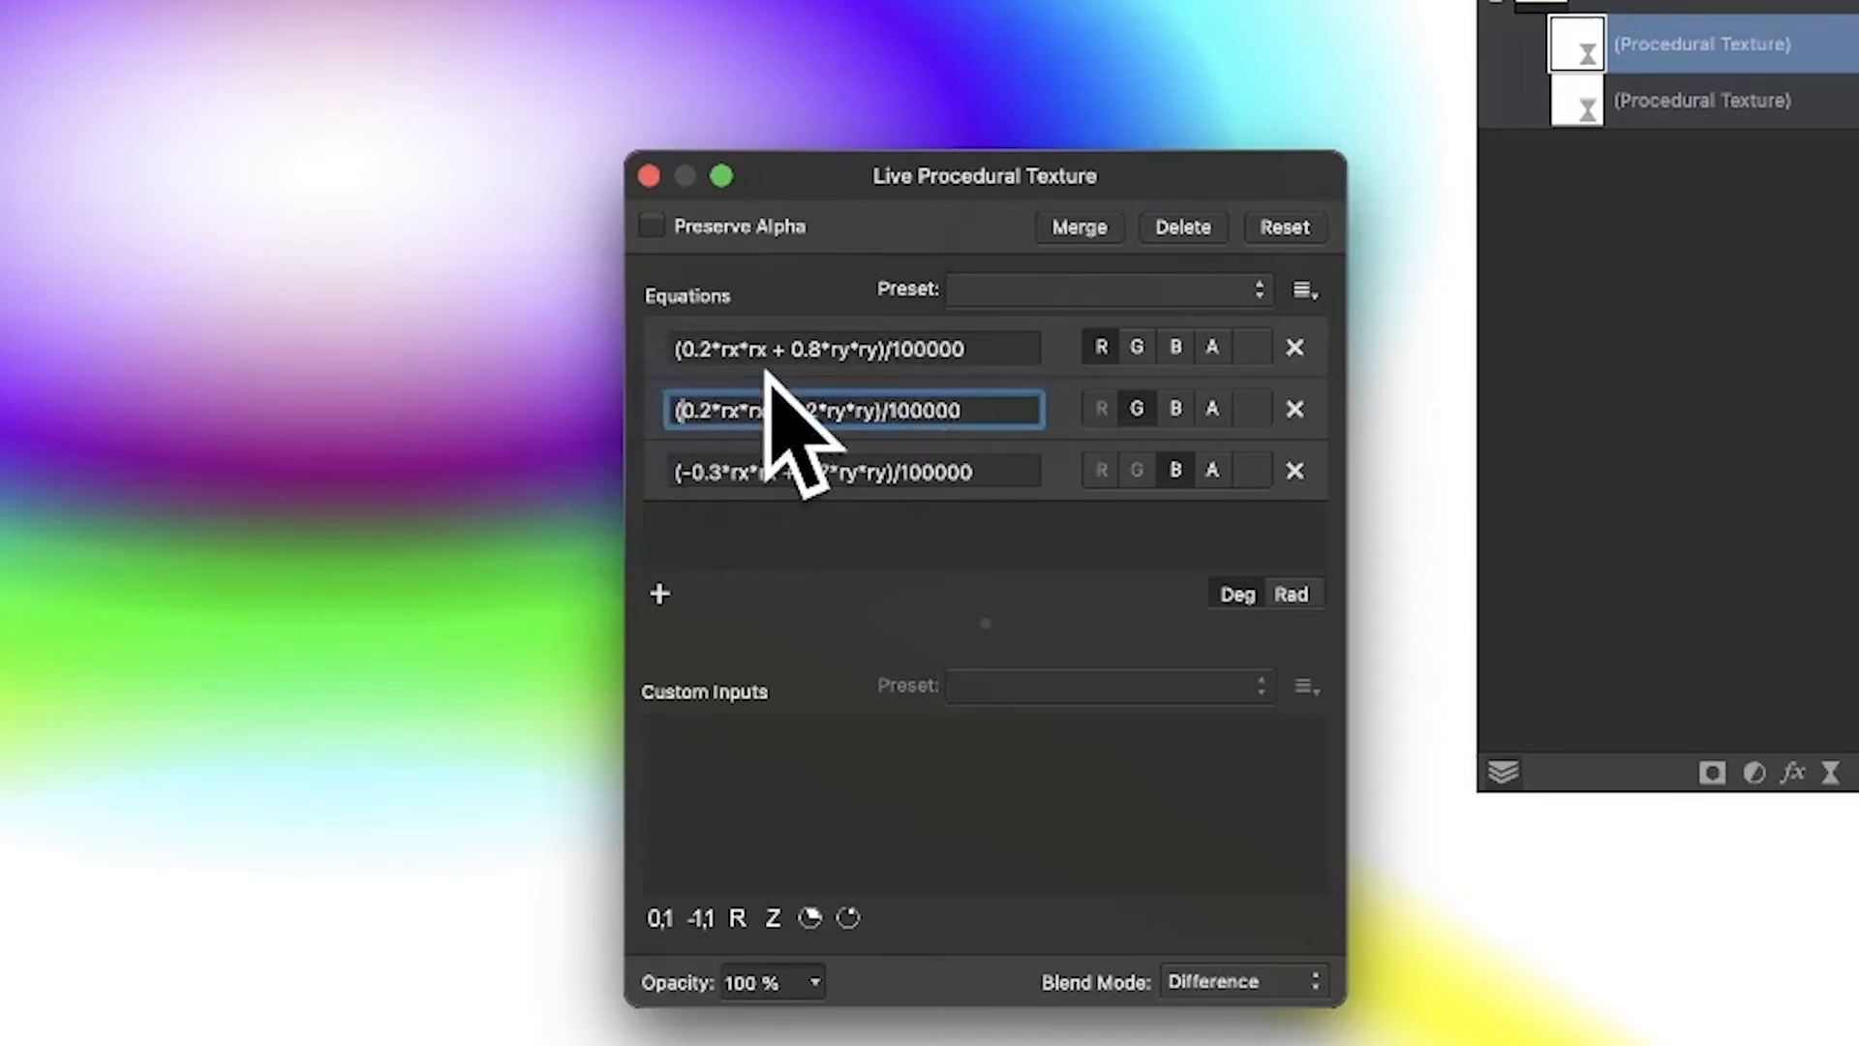
pyautogui.write('-')
pyautogui.press('Return')
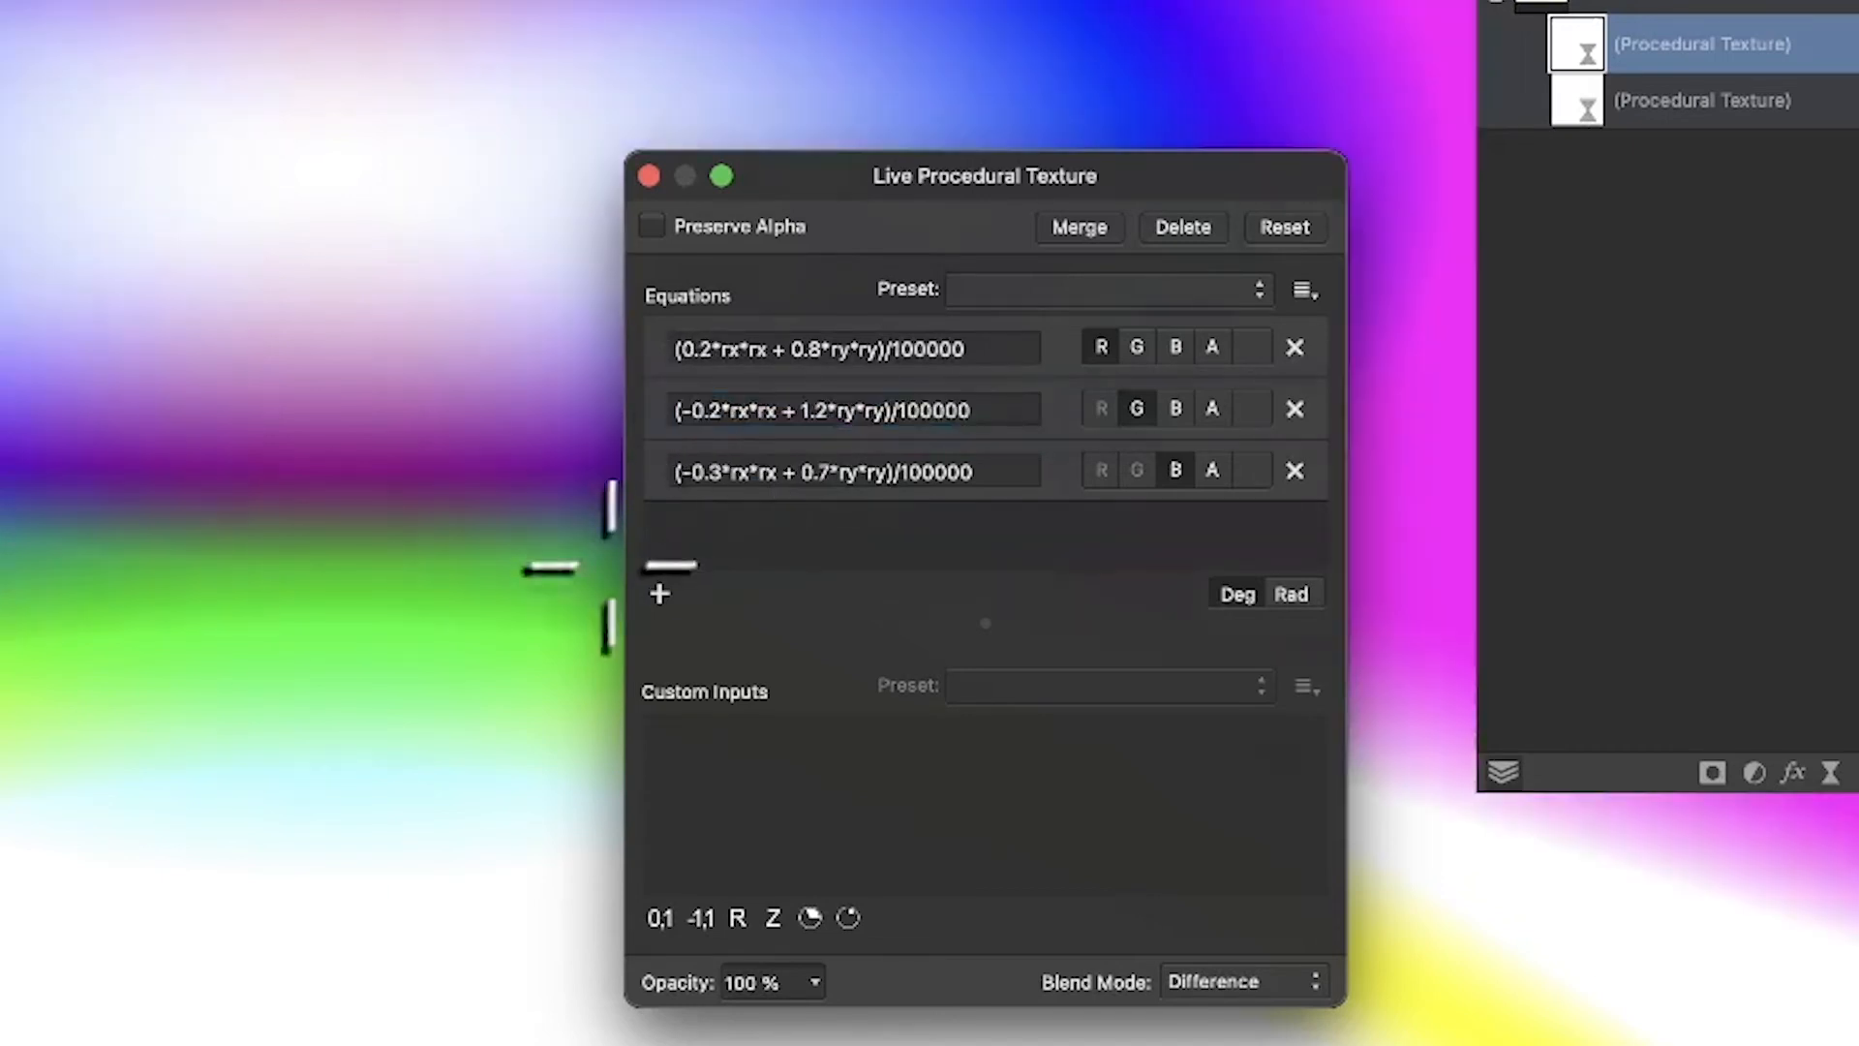
# Change the upper filter's blue-channel equation to (-0.8*rx*rx - 0.2*ry*ry)/100000.
pyautogui.click(722, 472)
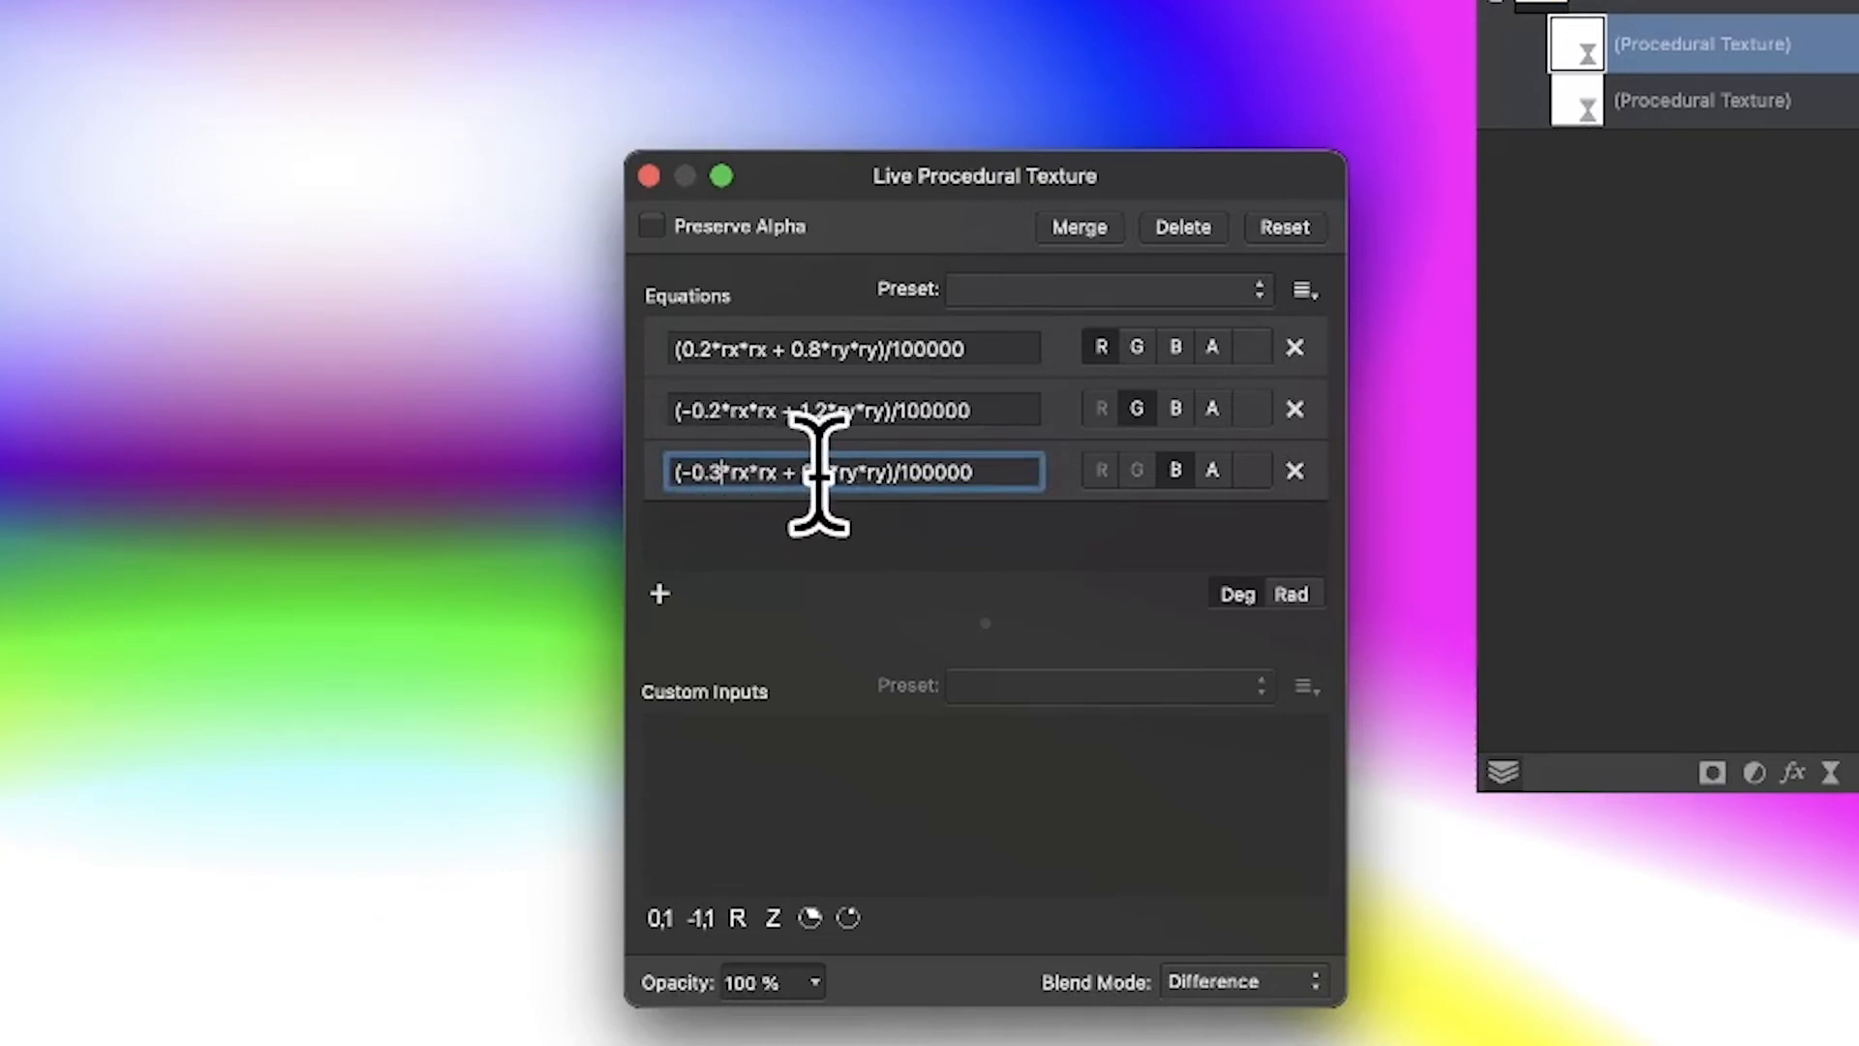
pyautogui.press('BackSpace')
pyautogui.write('8')
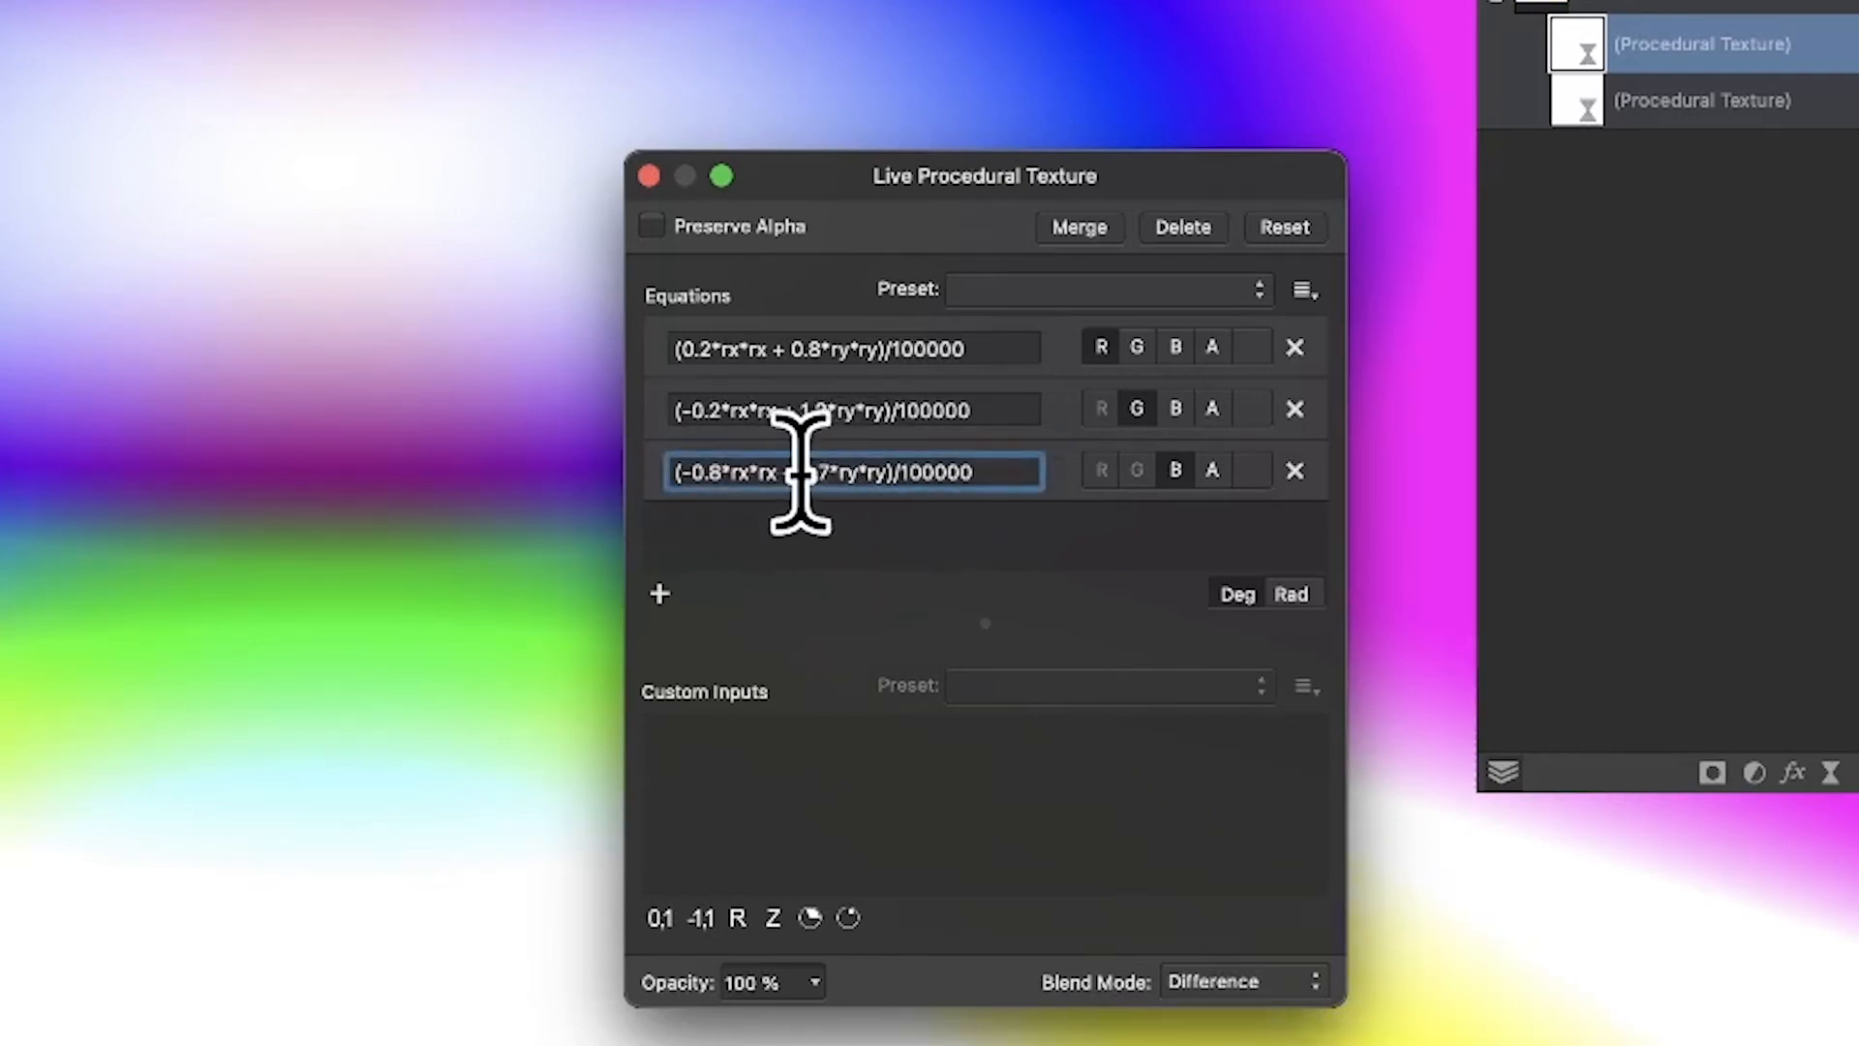
pyautogui.doubleClick(789, 471)
pyautogui.write('-')
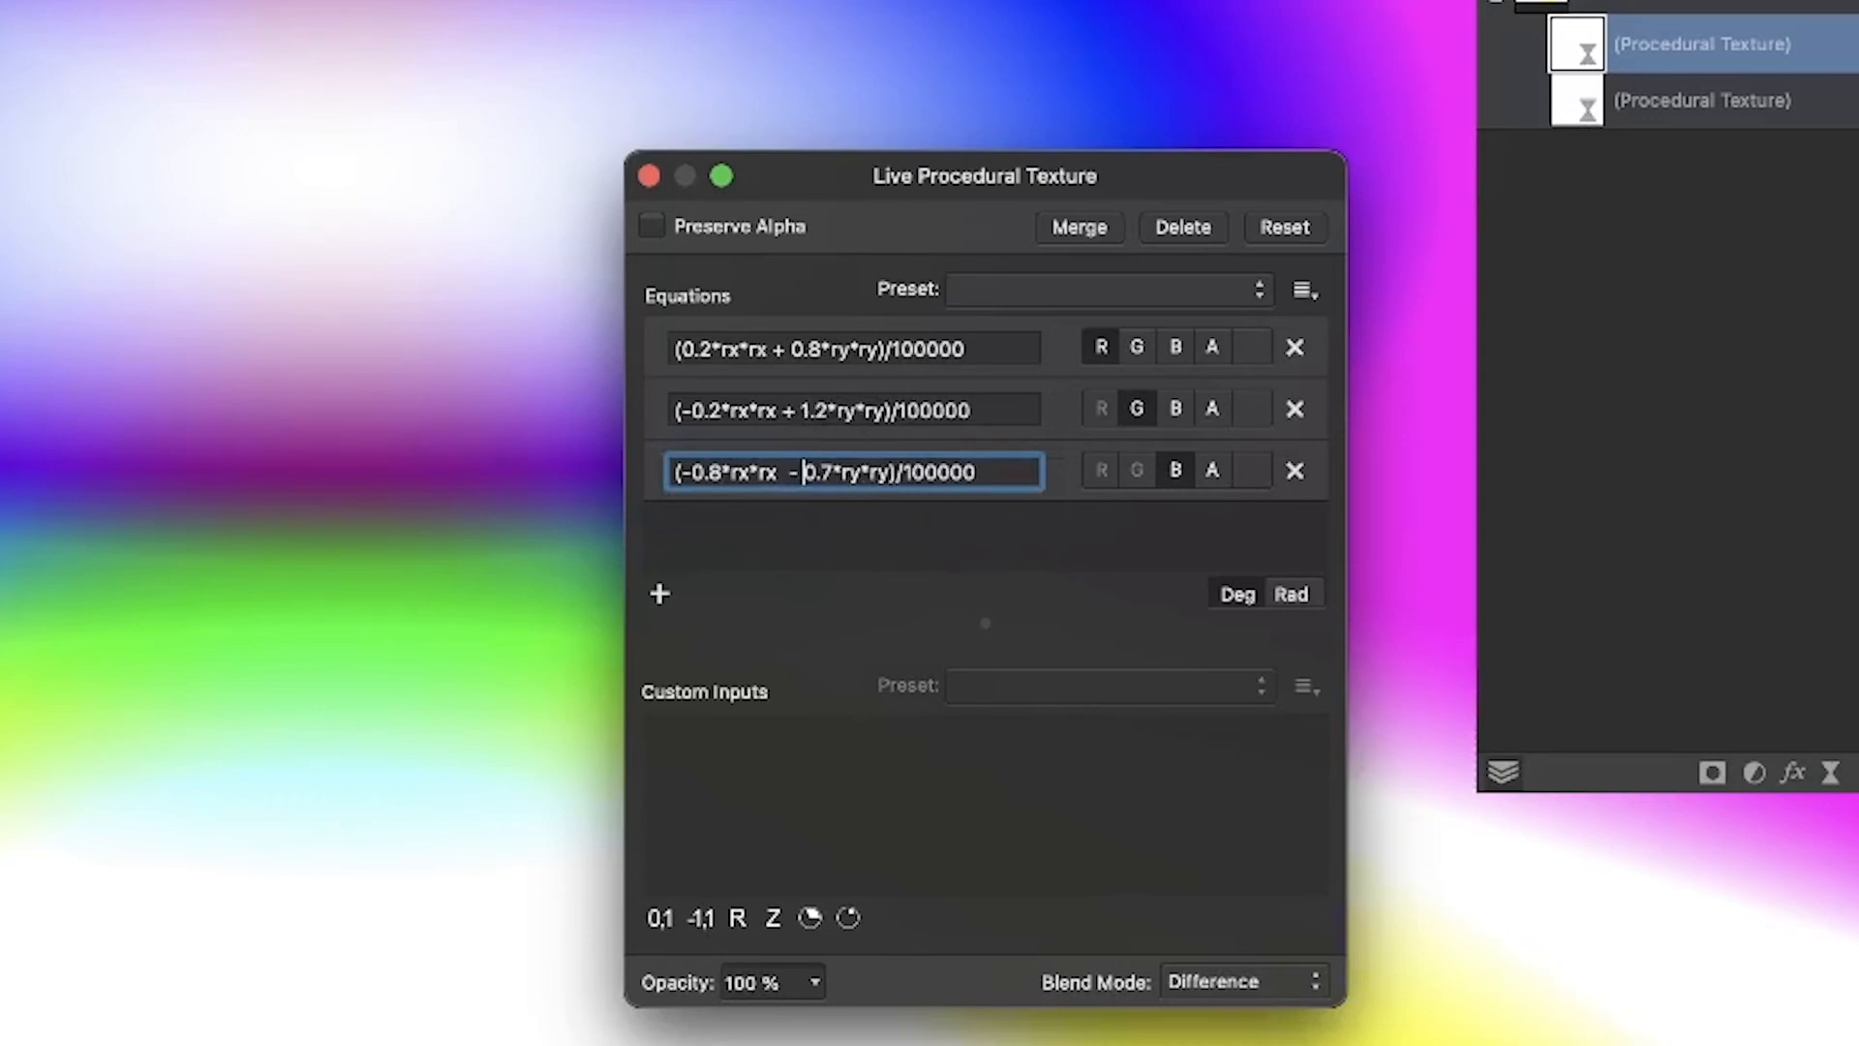
pyautogui.press('BackSpace')
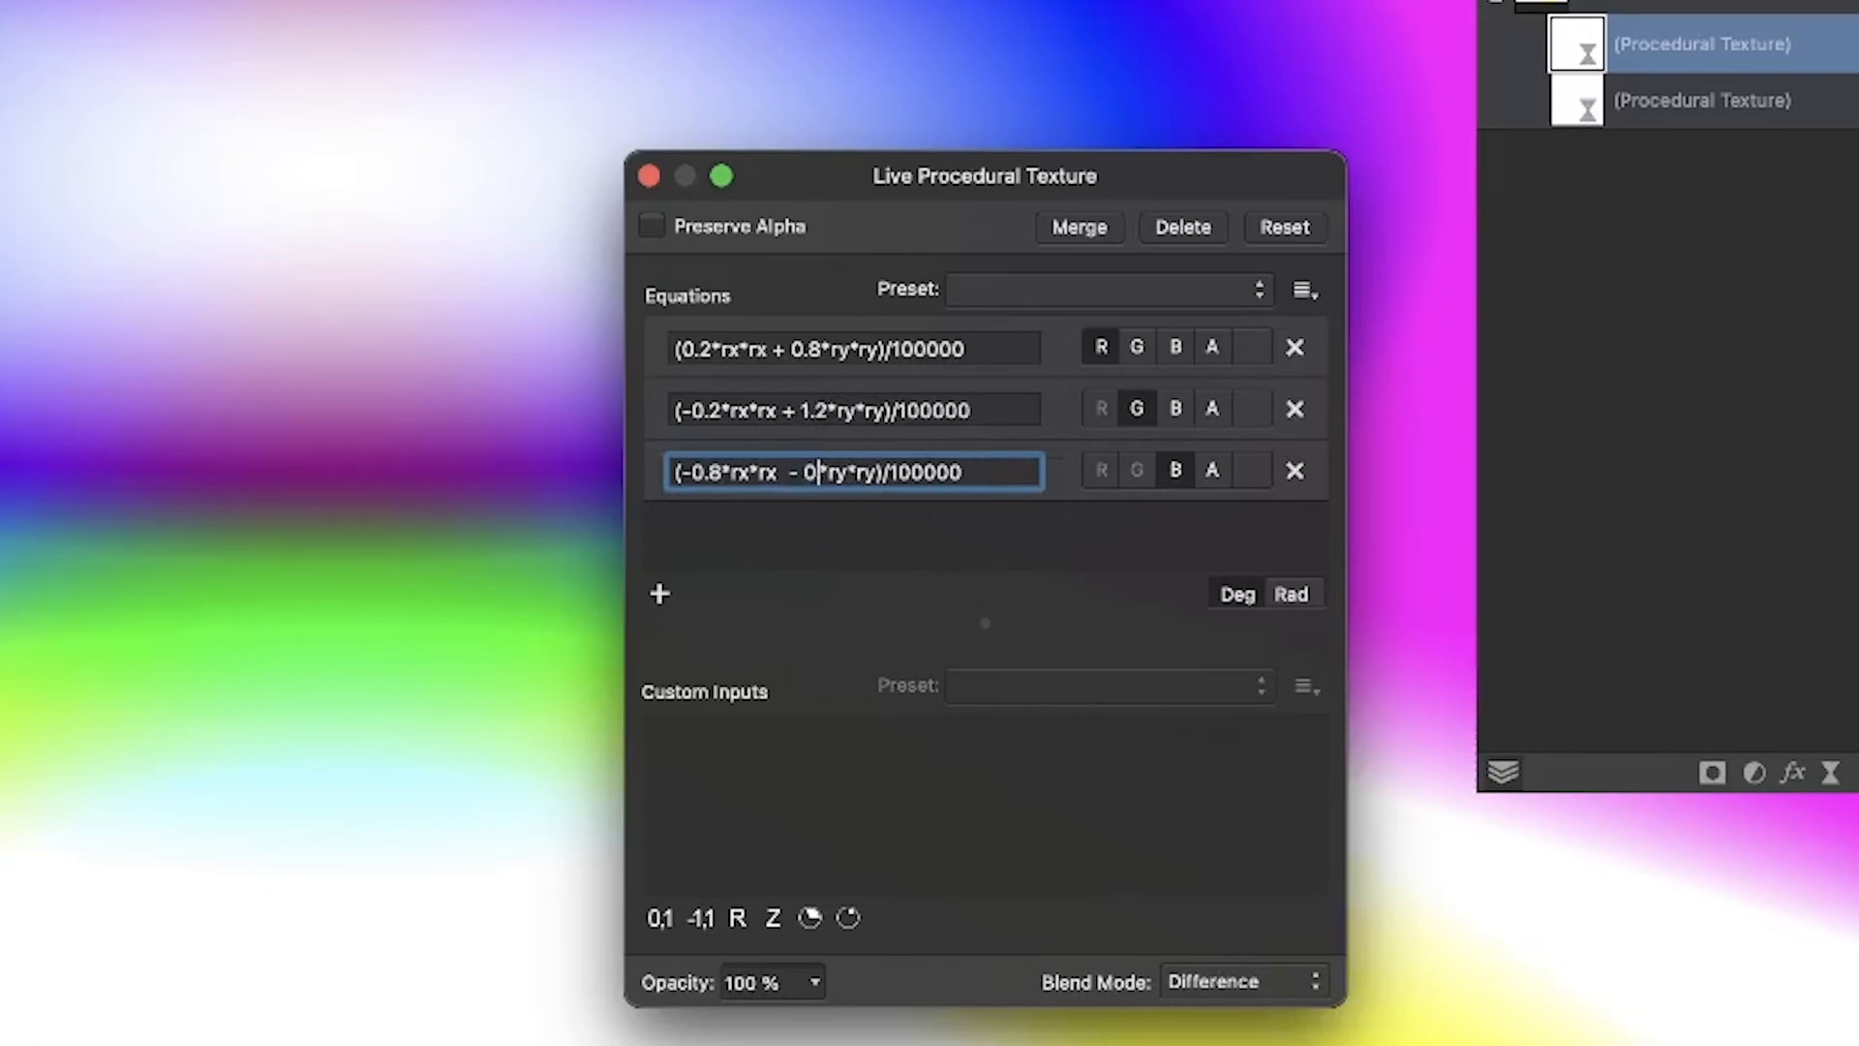
pyautogui.write('2')
pyautogui.press('Return')
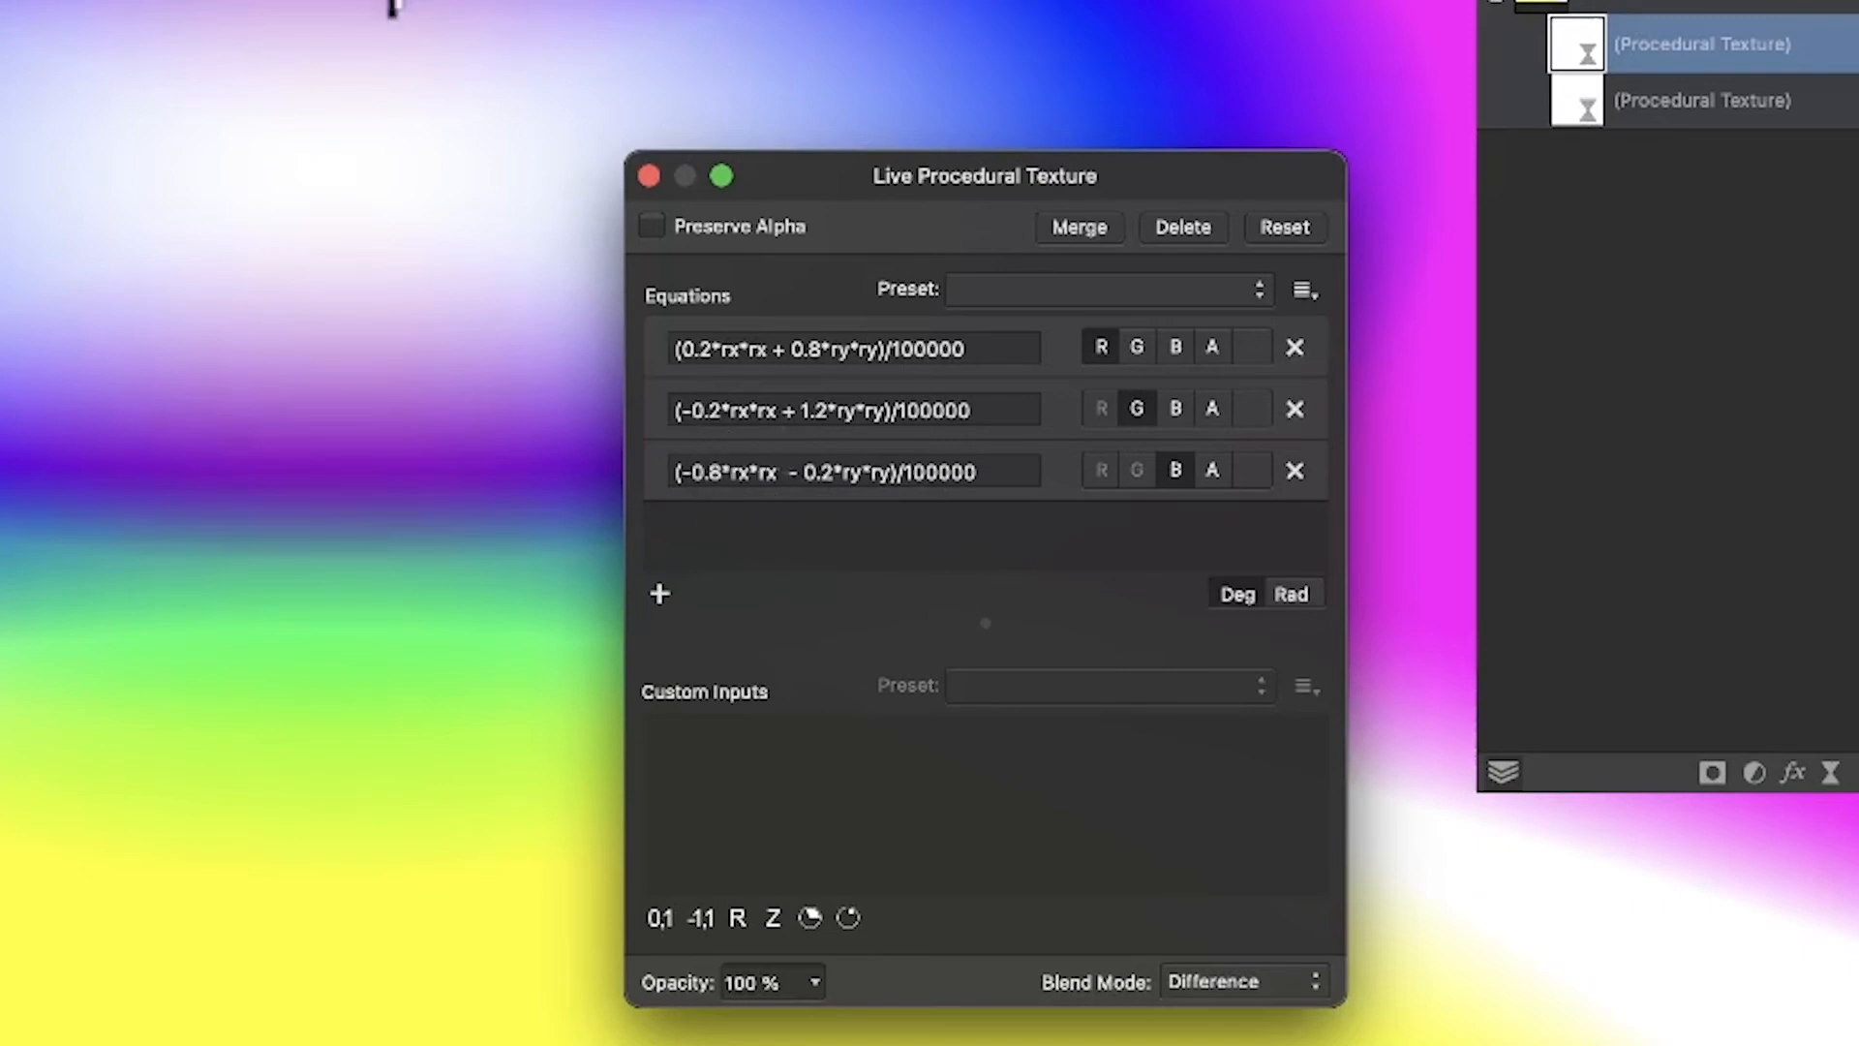
# Reposition the upper filter's texture origin to the right of and slightly below the canvas centre, and close its settings.
pyautogui.moveTo(344, 101); pyautogui.dragTo(762, 873)
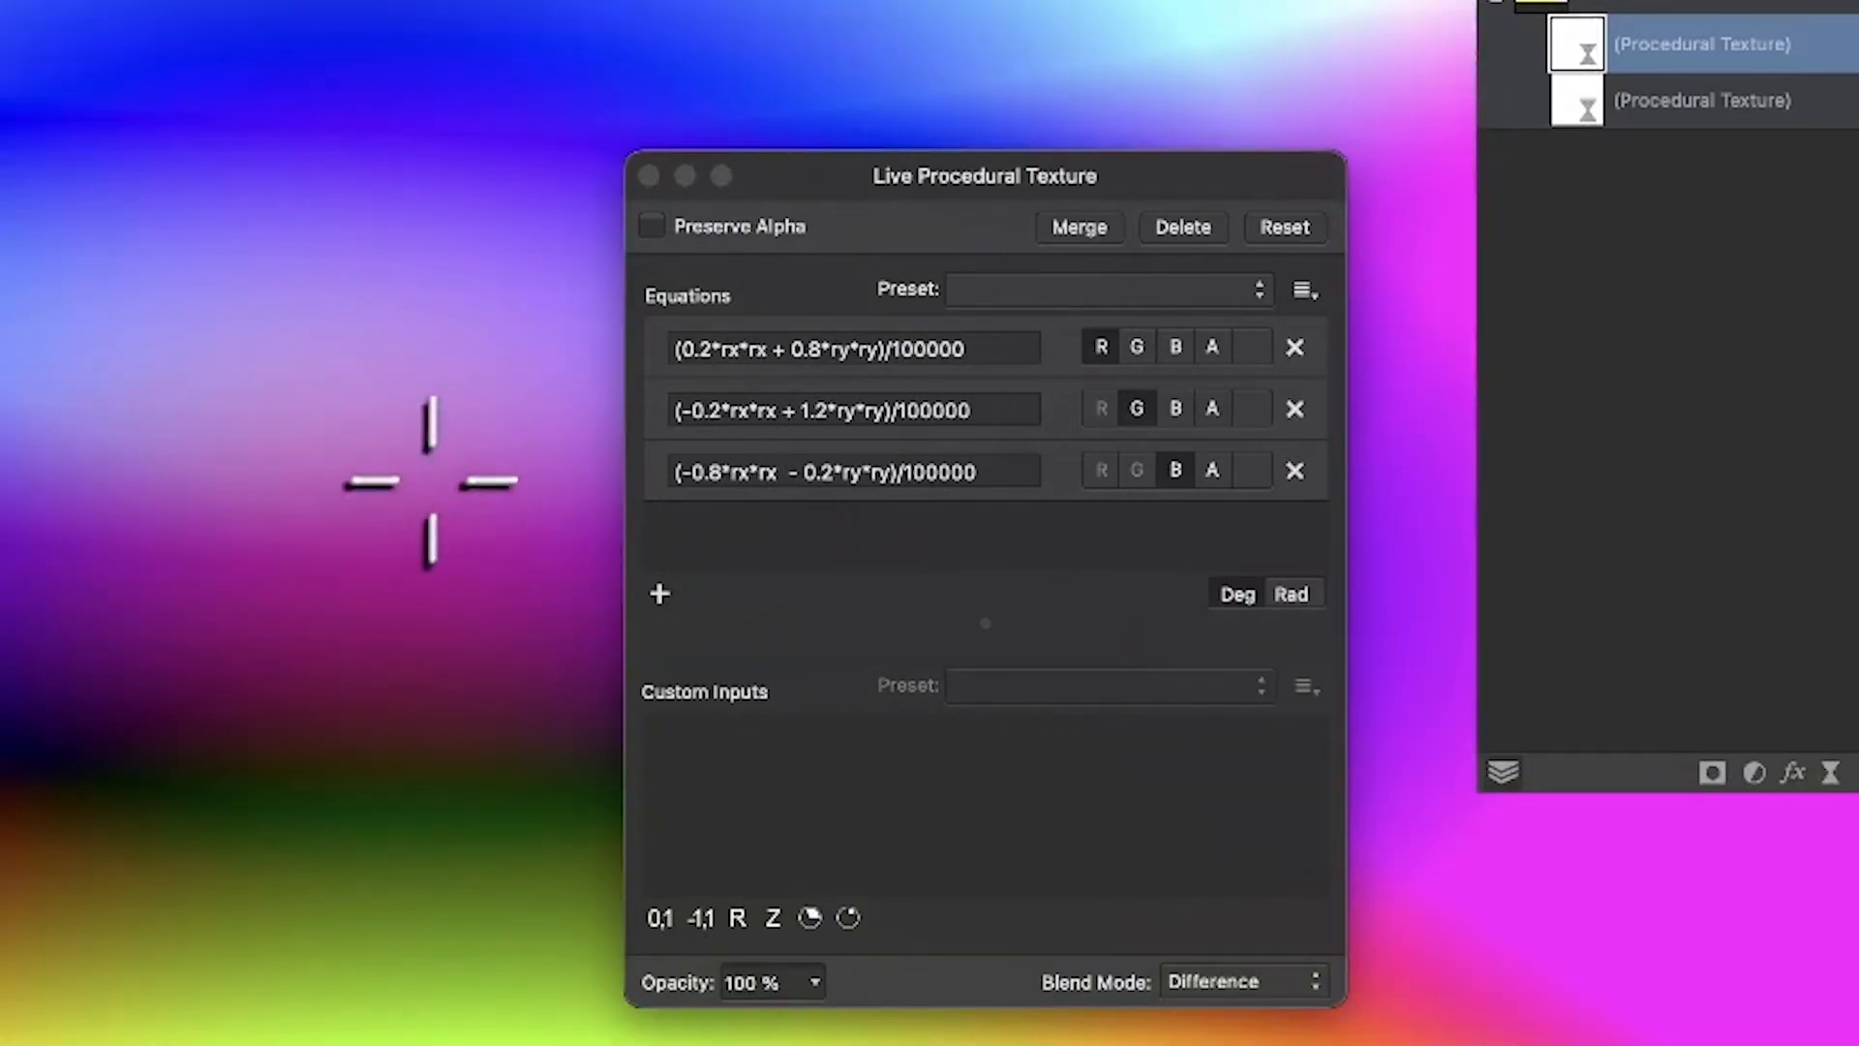
pyautogui.moveTo(431, 481); pyautogui.dragTo(1410, 643)
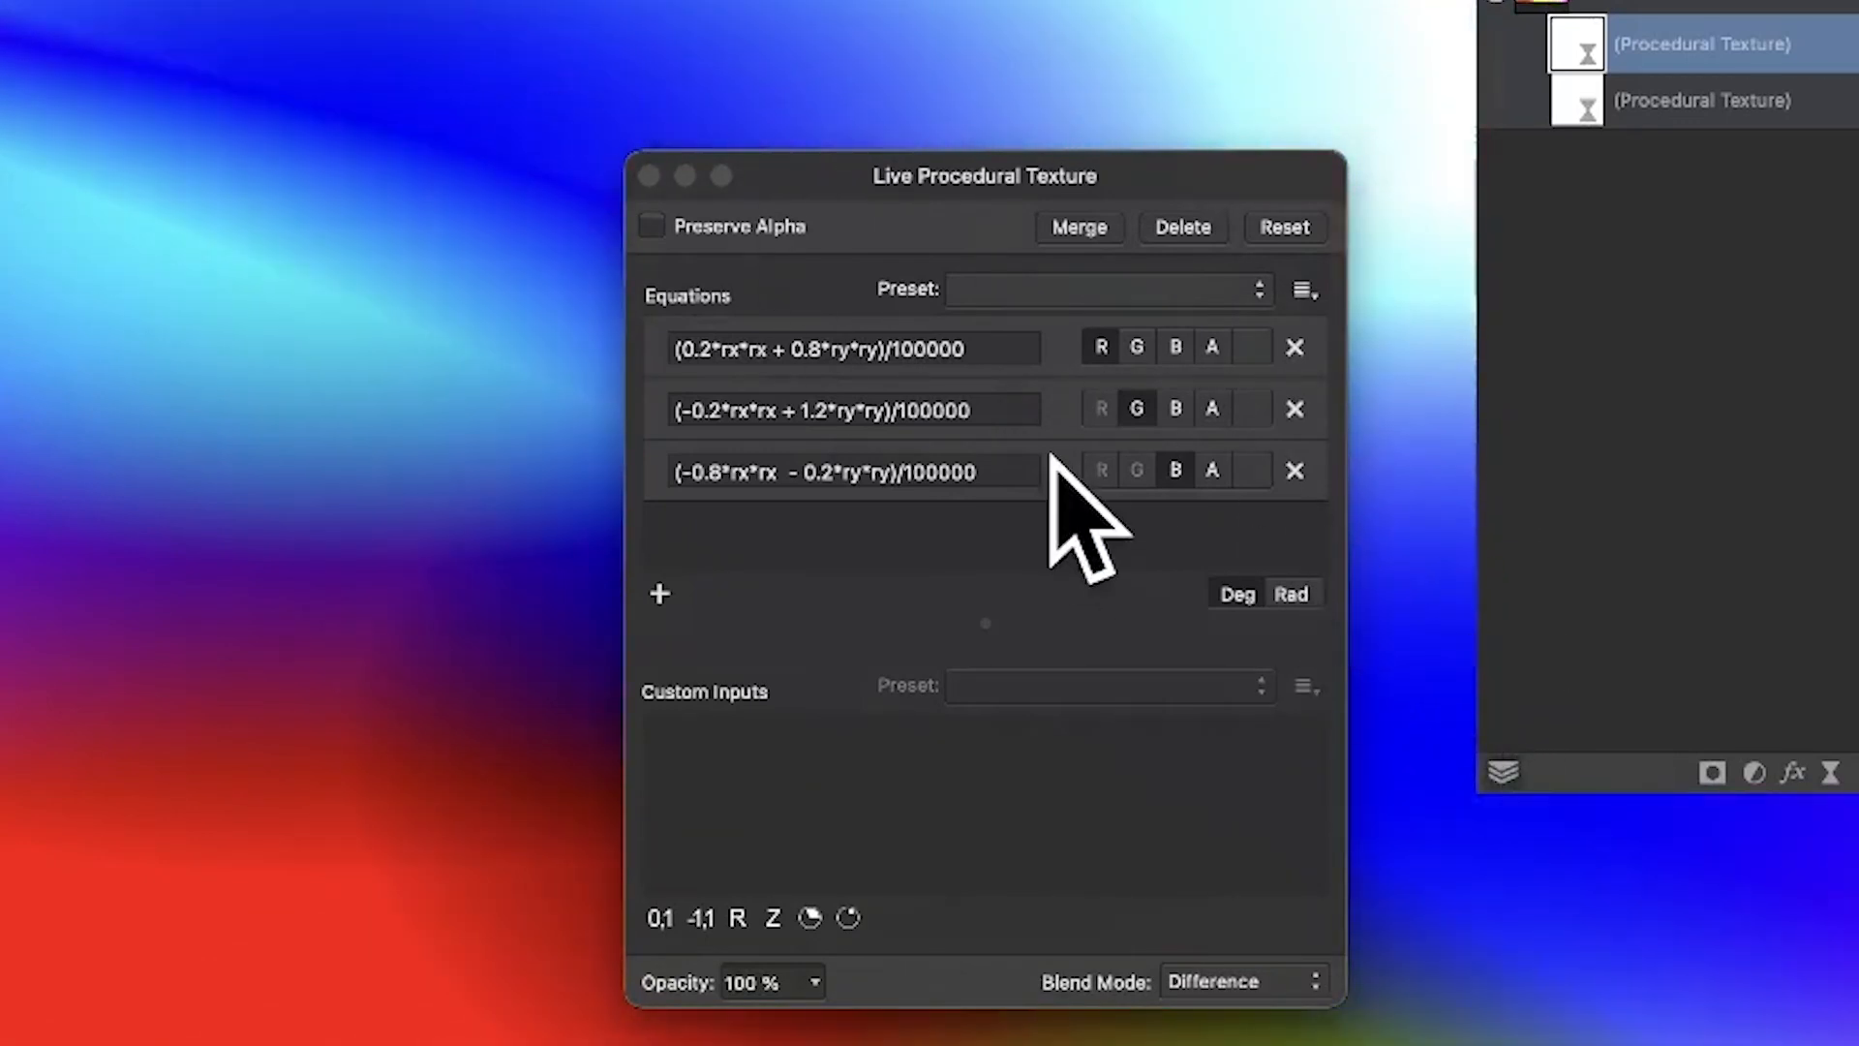
pyautogui.click(648, 175)
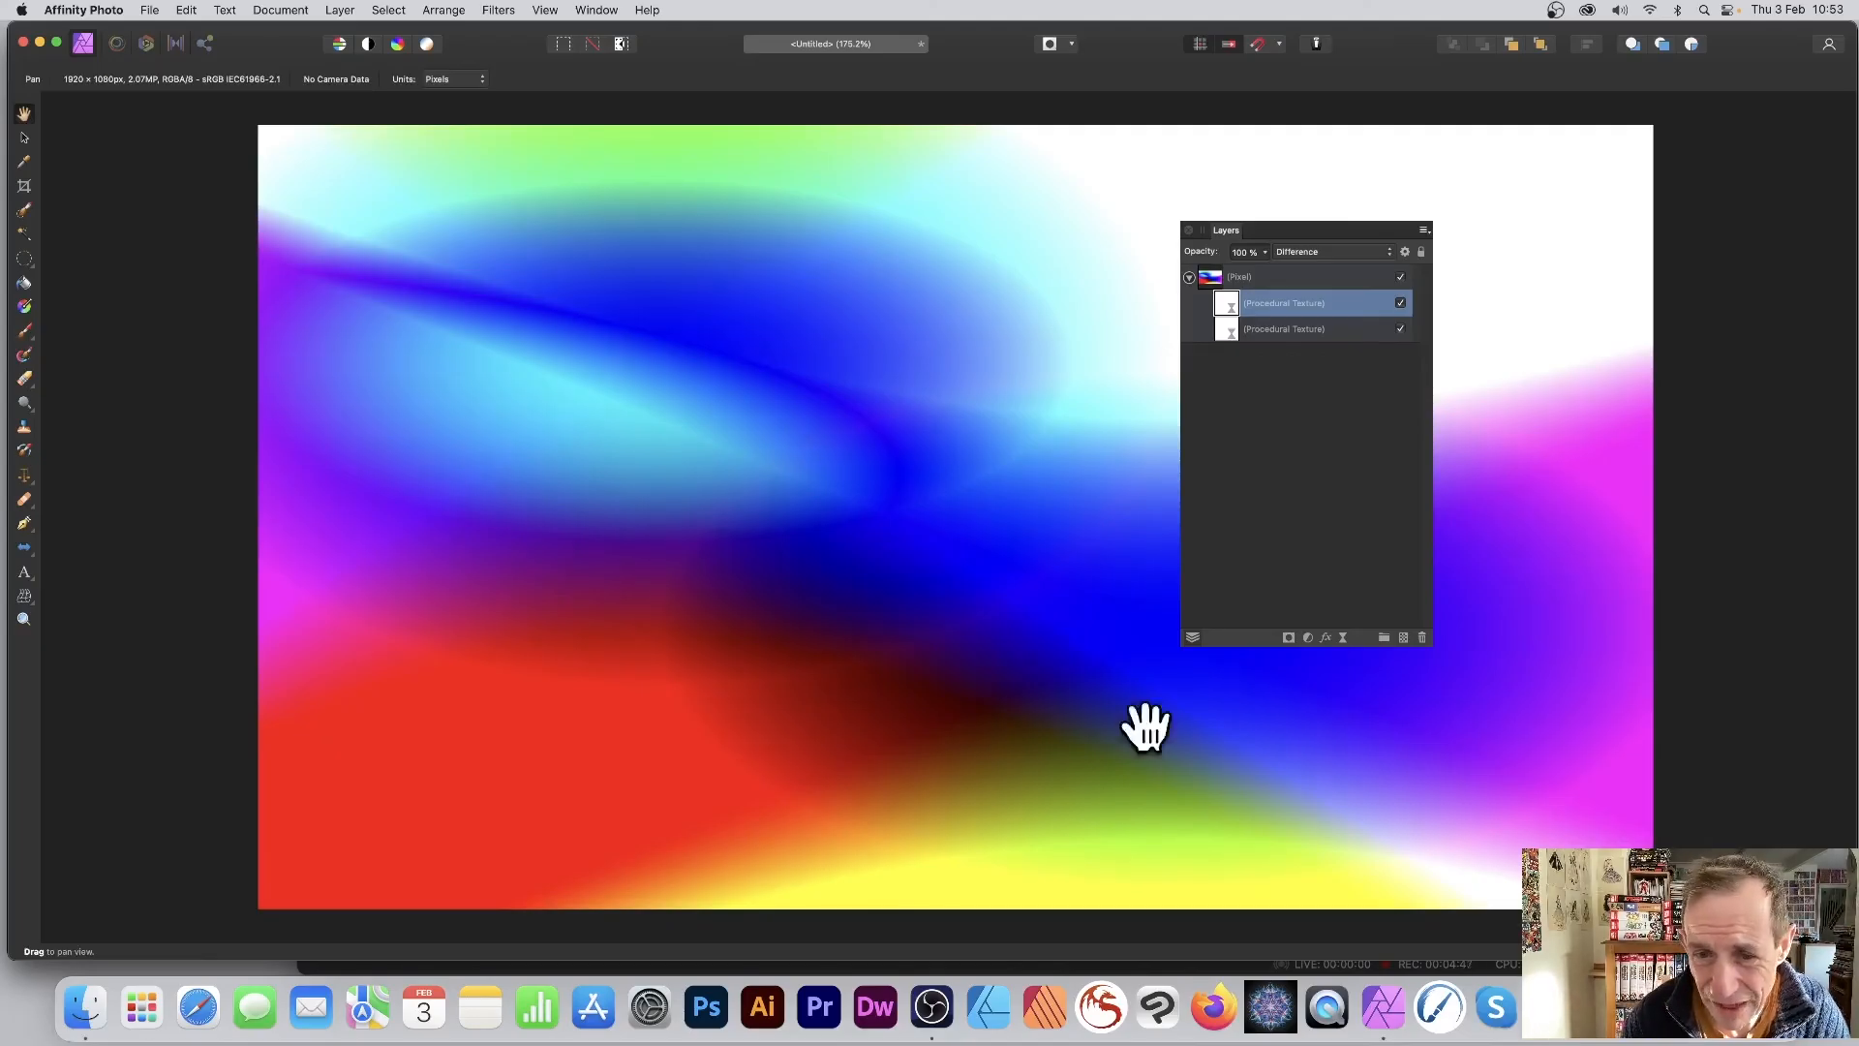
# Duplicate the uppermost Procedural Texture filter twice to stack four filters in the Pixel layer.
pyautogui.rightClick(1226, 300)
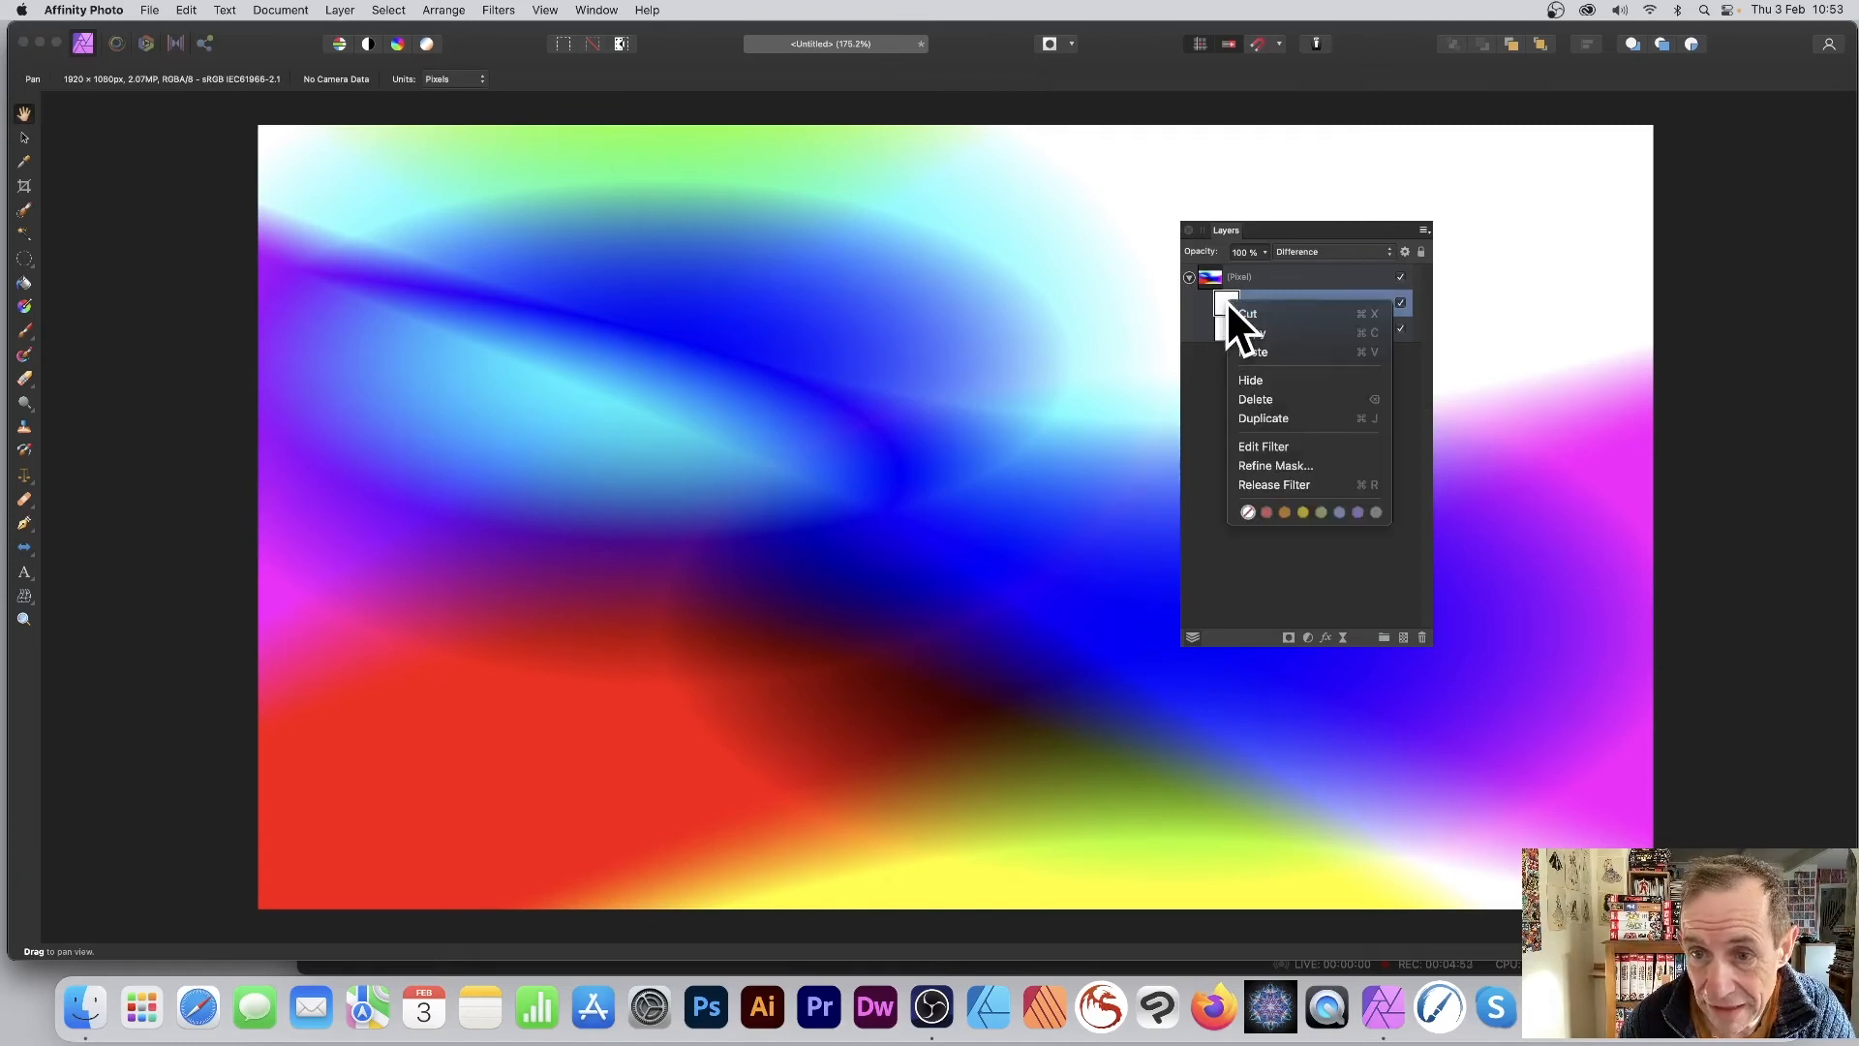
pyautogui.click(1264, 416)
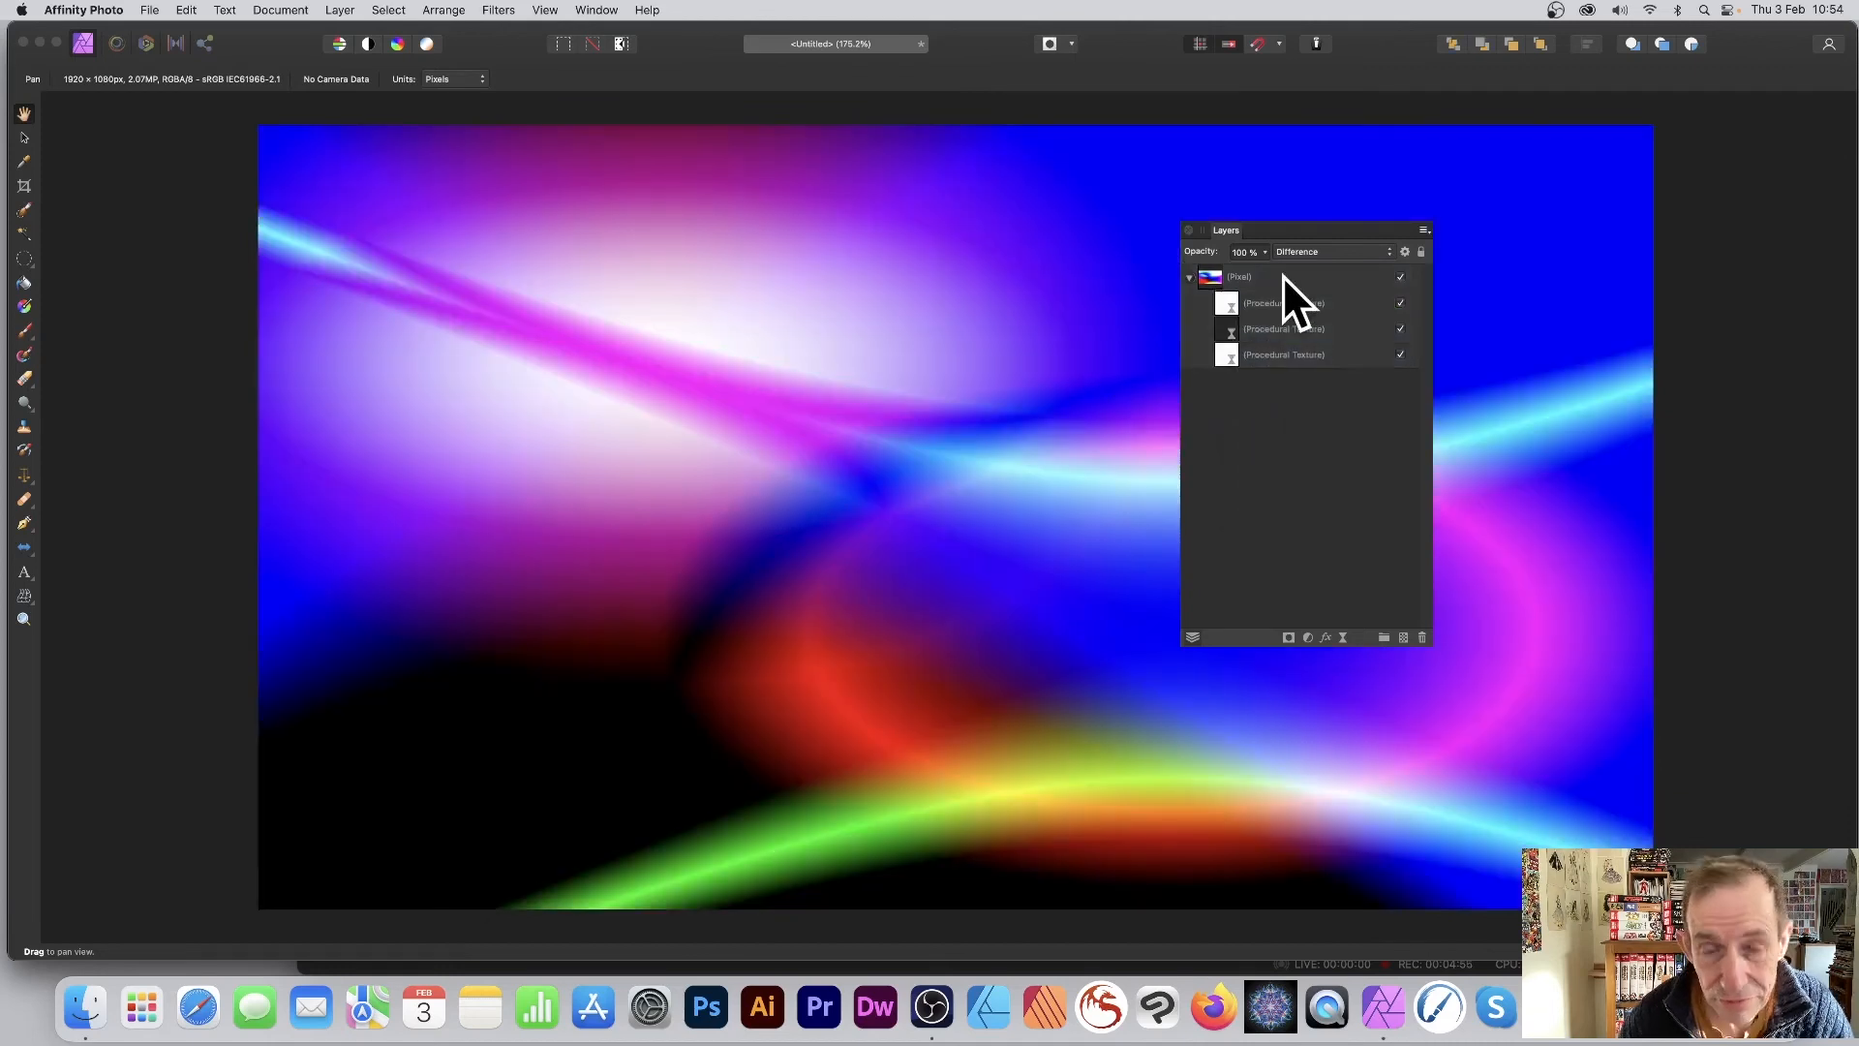
pyautogui.click(1222, 299)
pyautogui.rightClick(1224, 299)
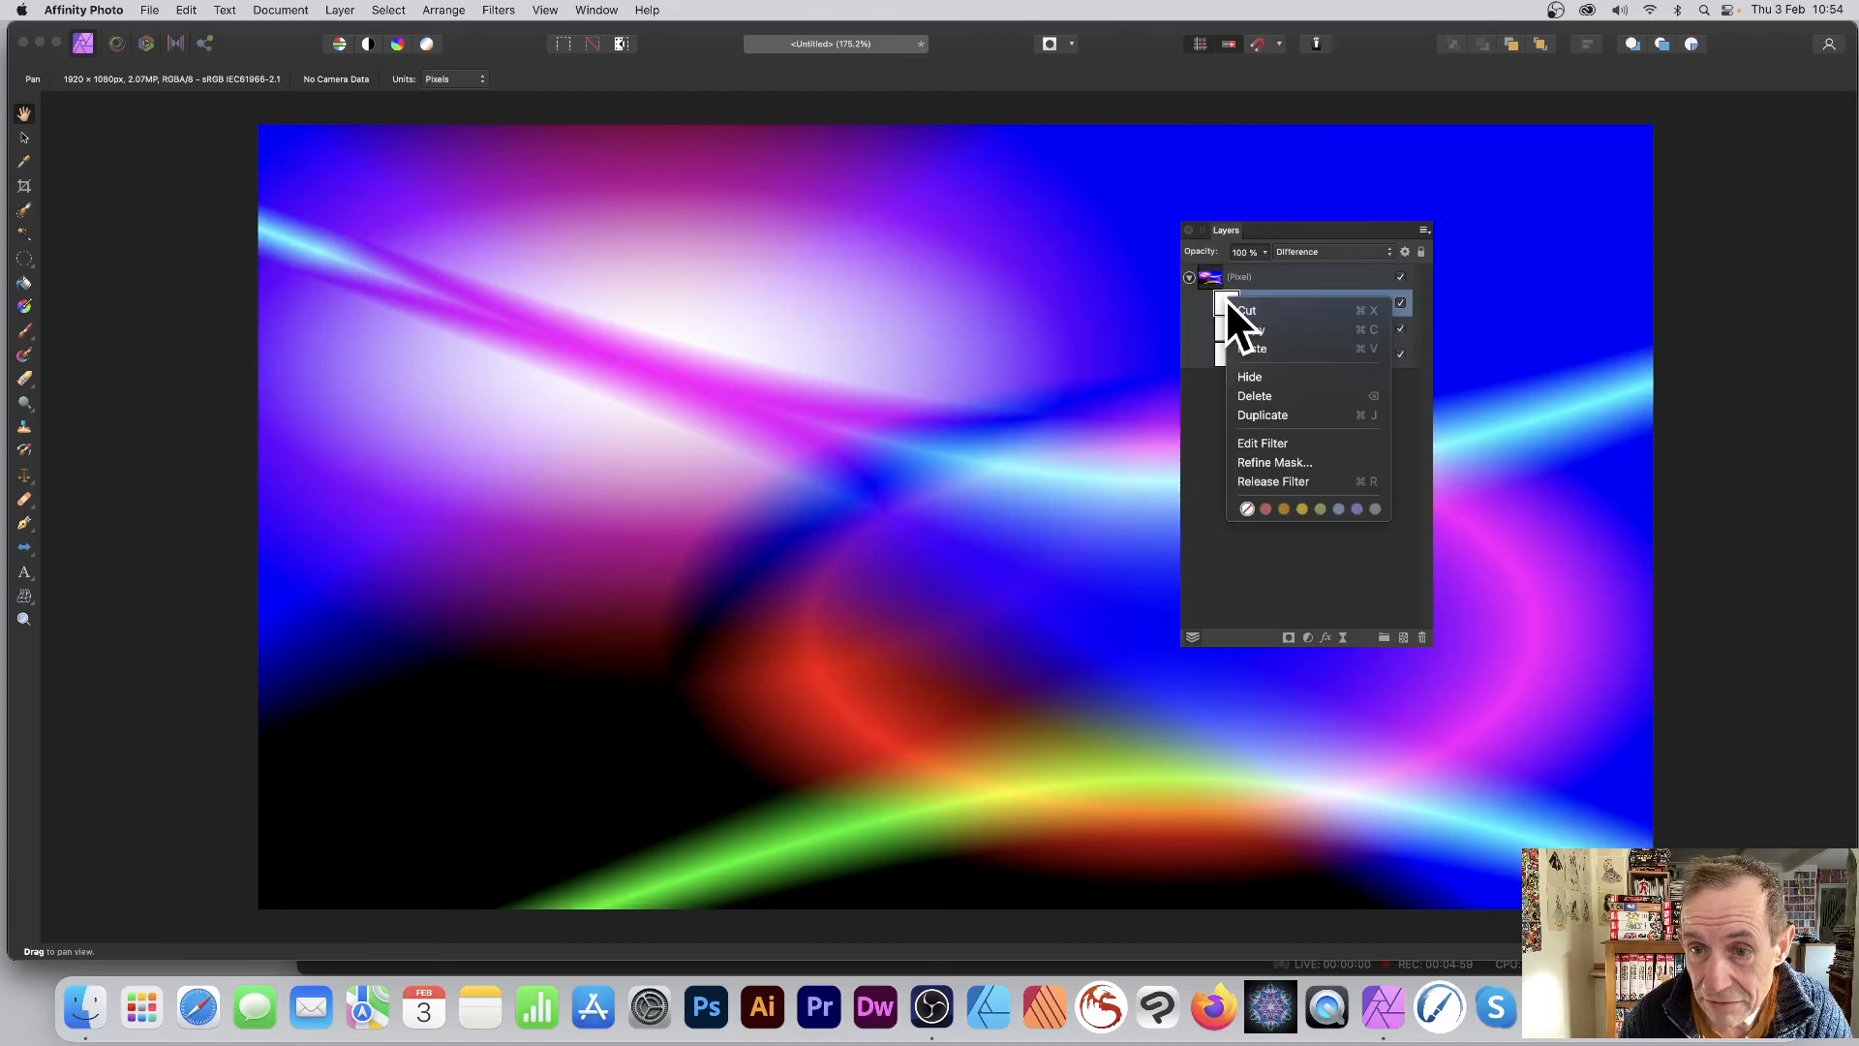
pyautogui.click(1251, 412)
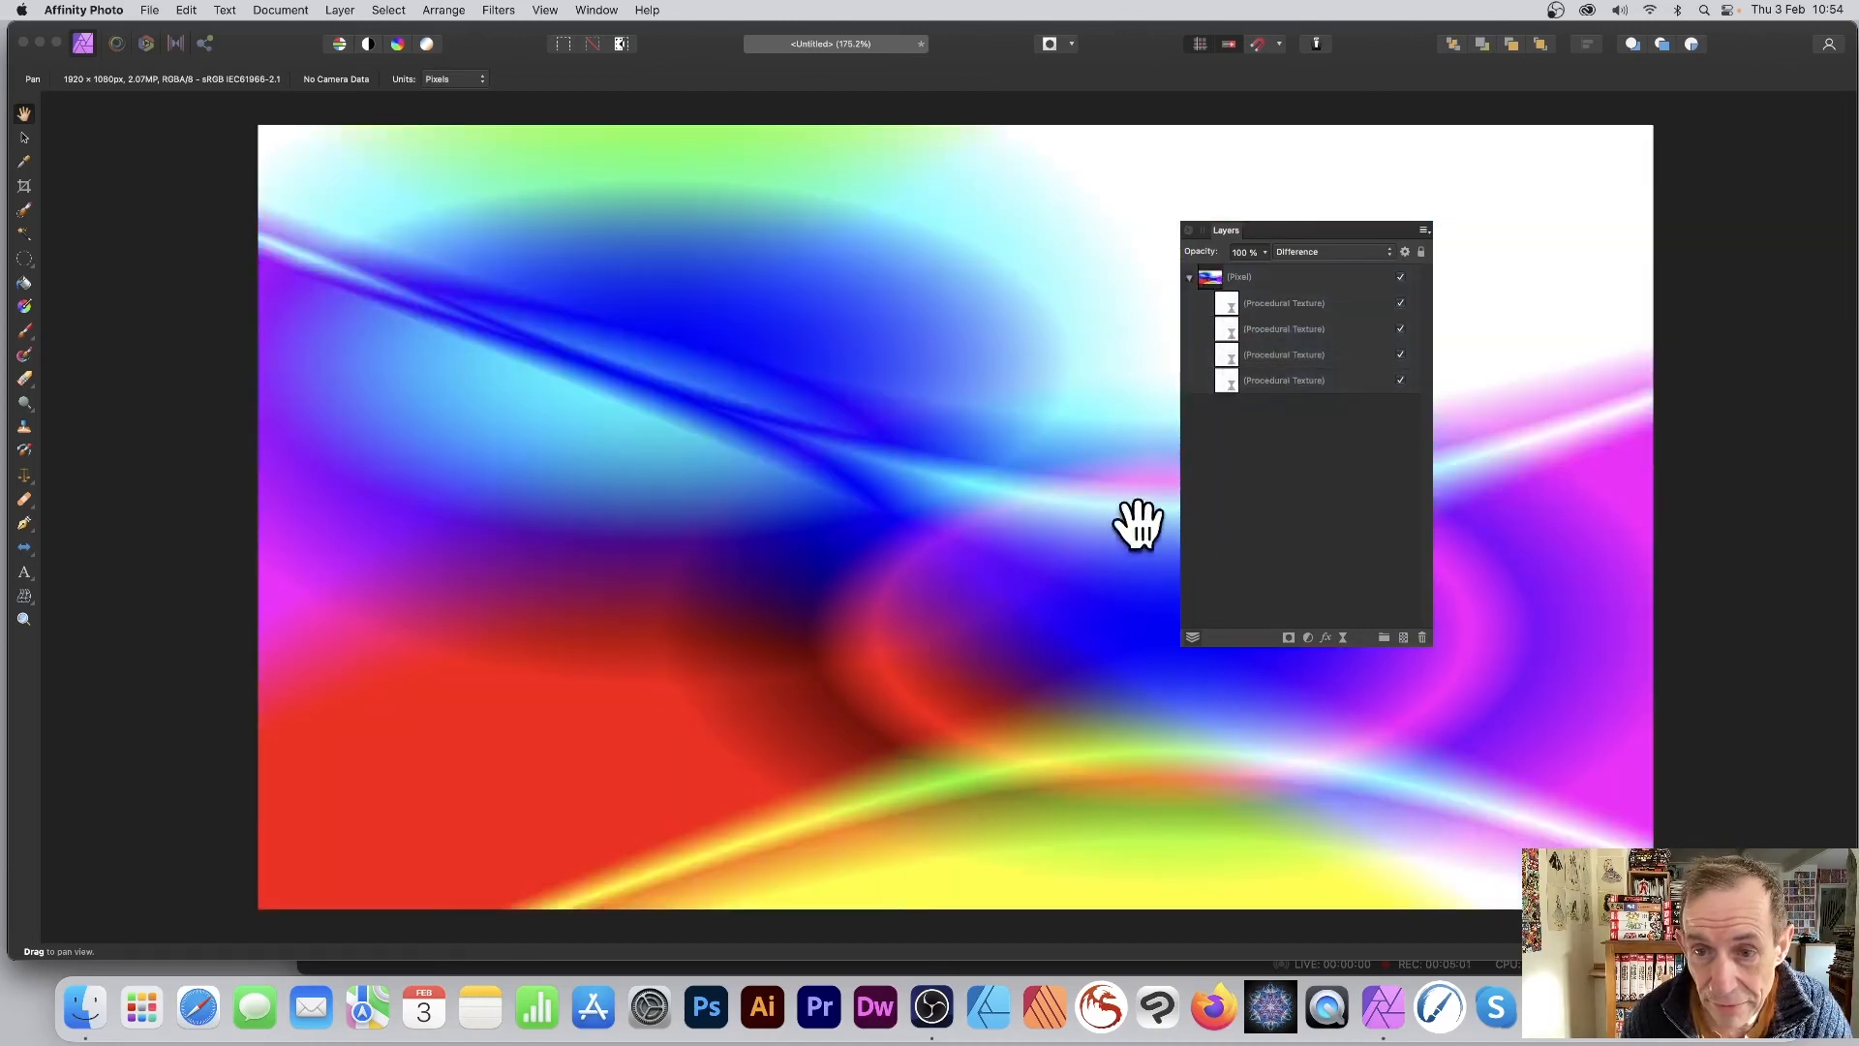
# Open the uppermost Procedural Texture filter's settings and move its texture origin near the canvas's left edge, slightly below mid-height.
pyautogui.doubleClick(1223, 304)
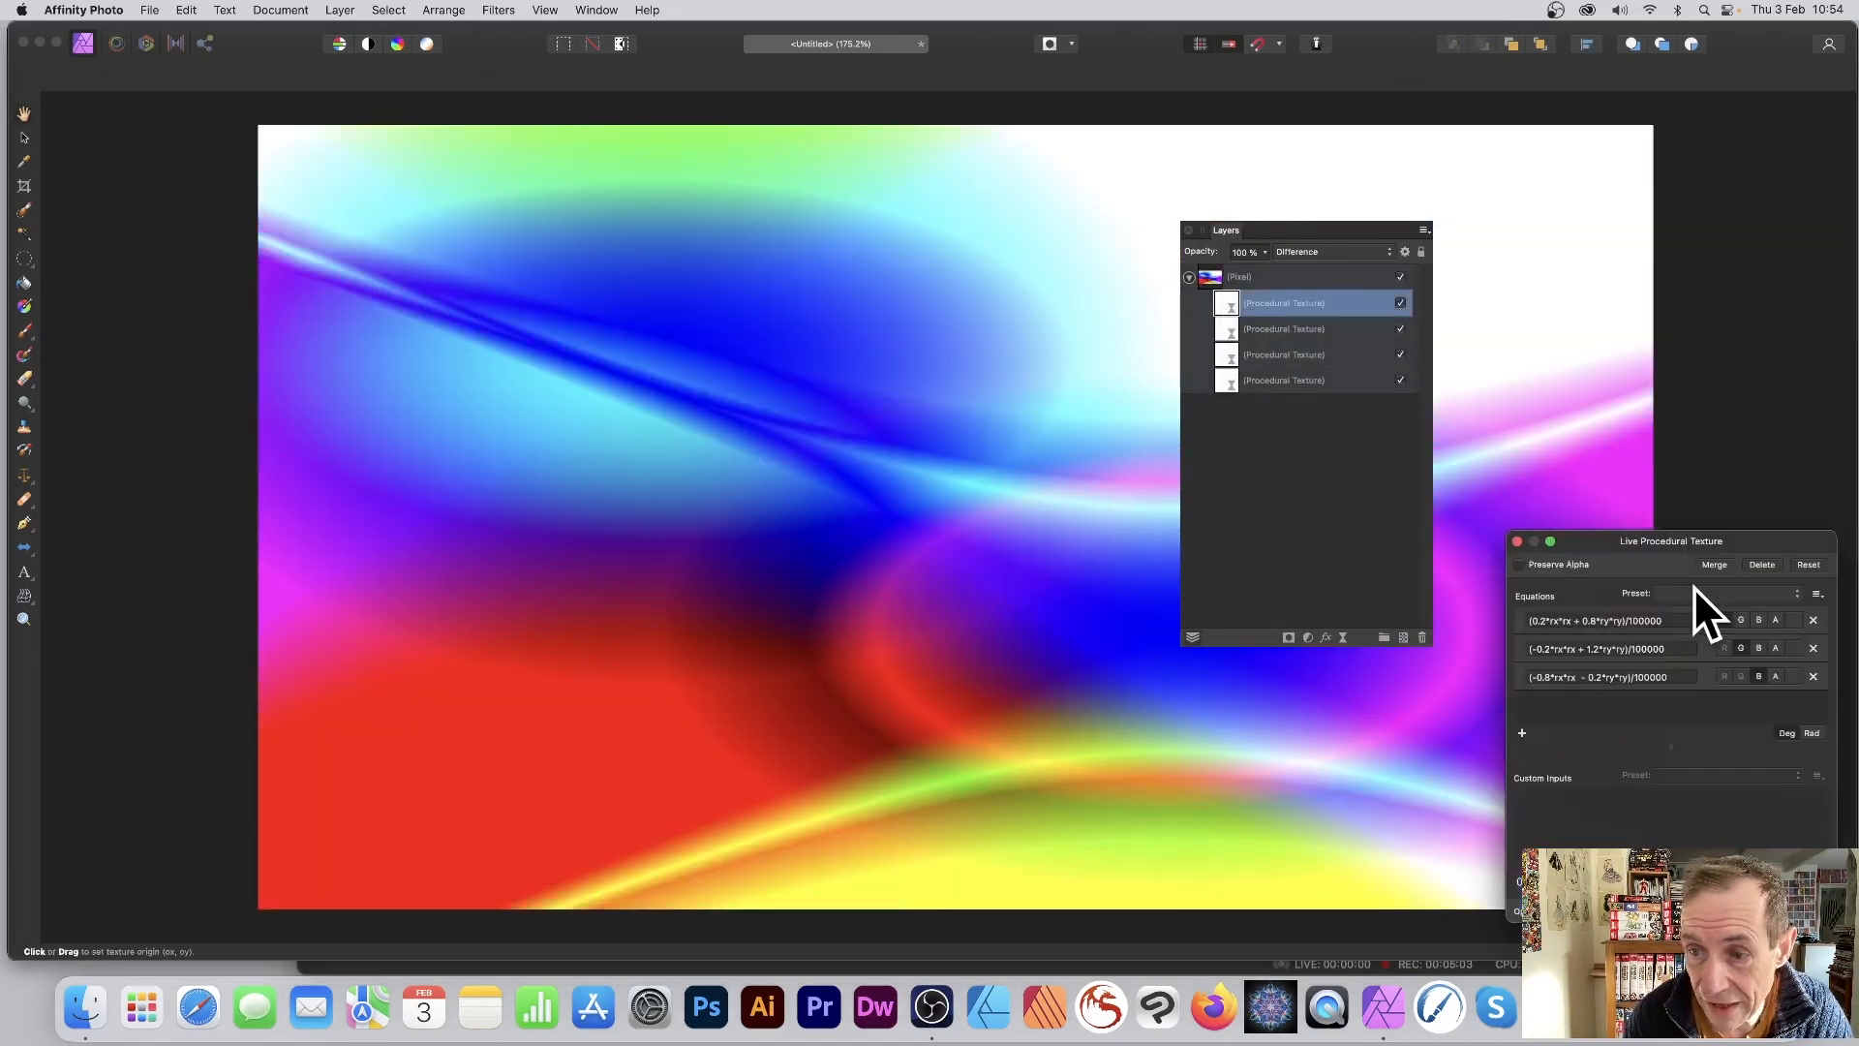
pyautogui.moveTo(1667, 537); pyautogui.dragTo(968, 310)
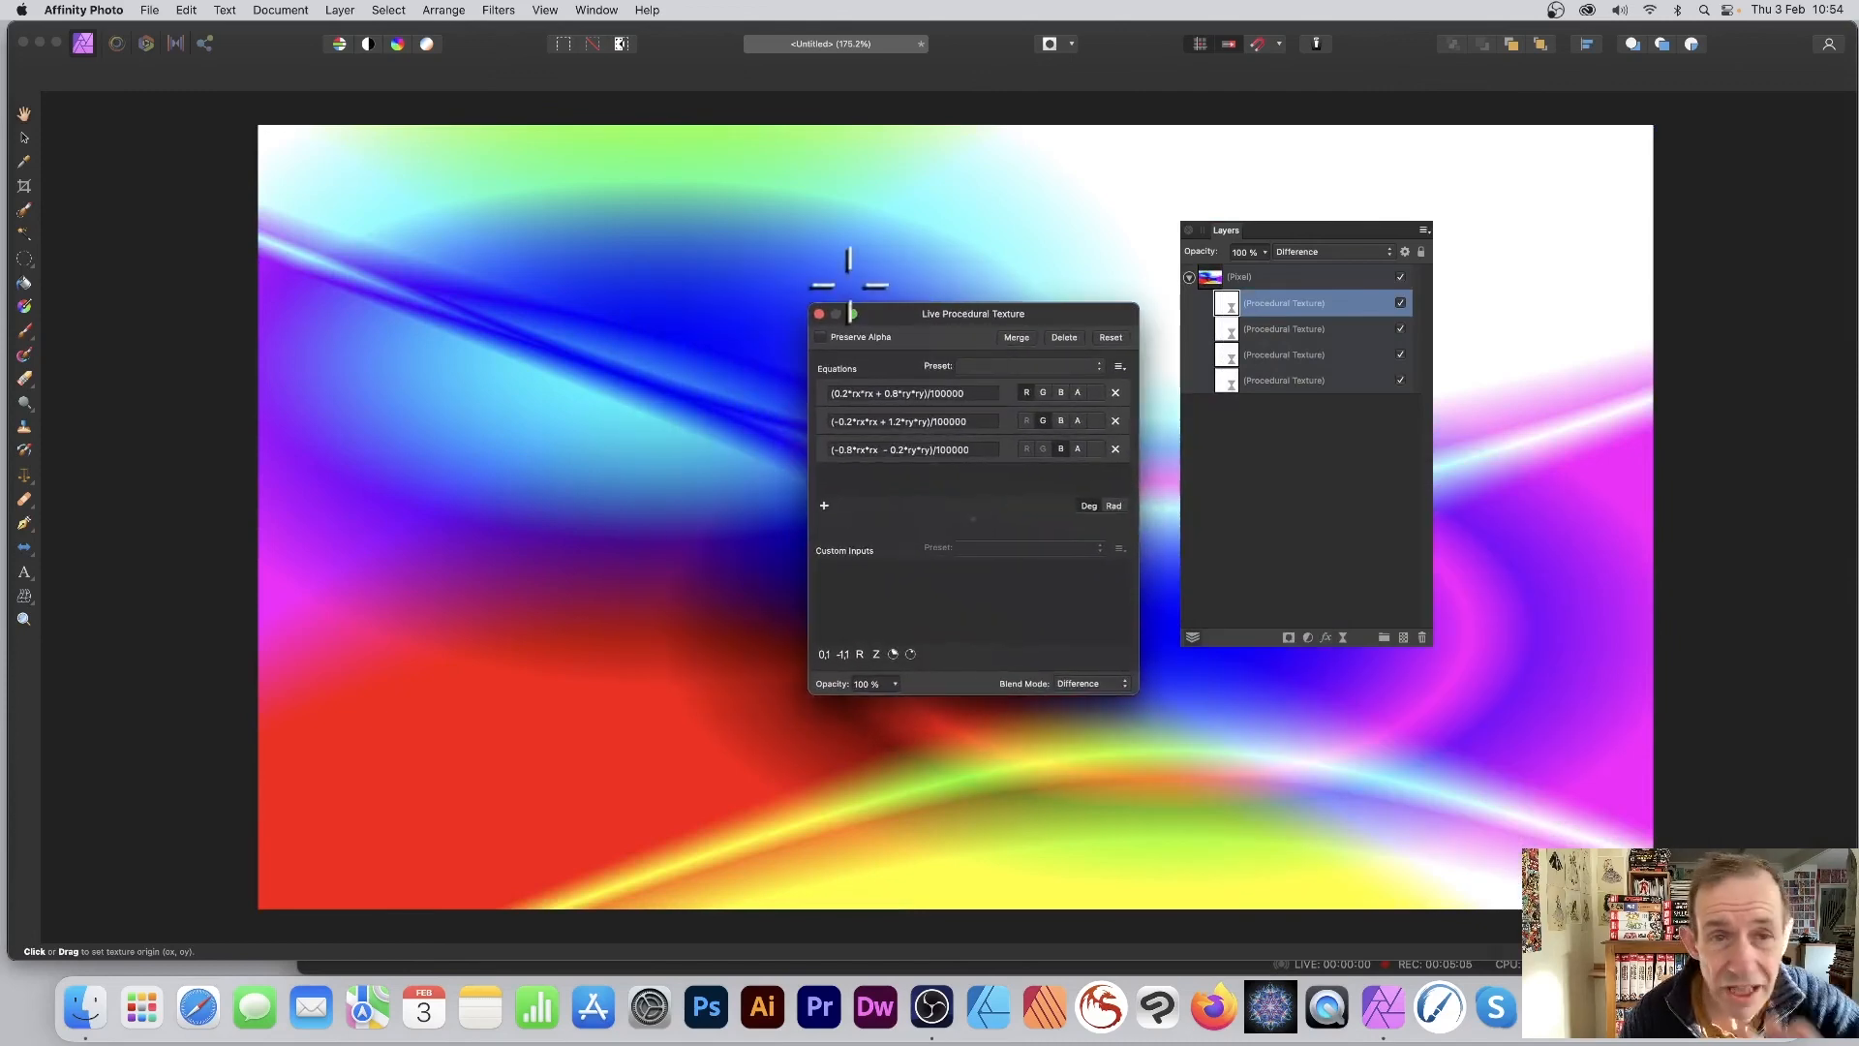
pyautogui.moveTo(714, 518); pyautogui.dragTo(330, 627)
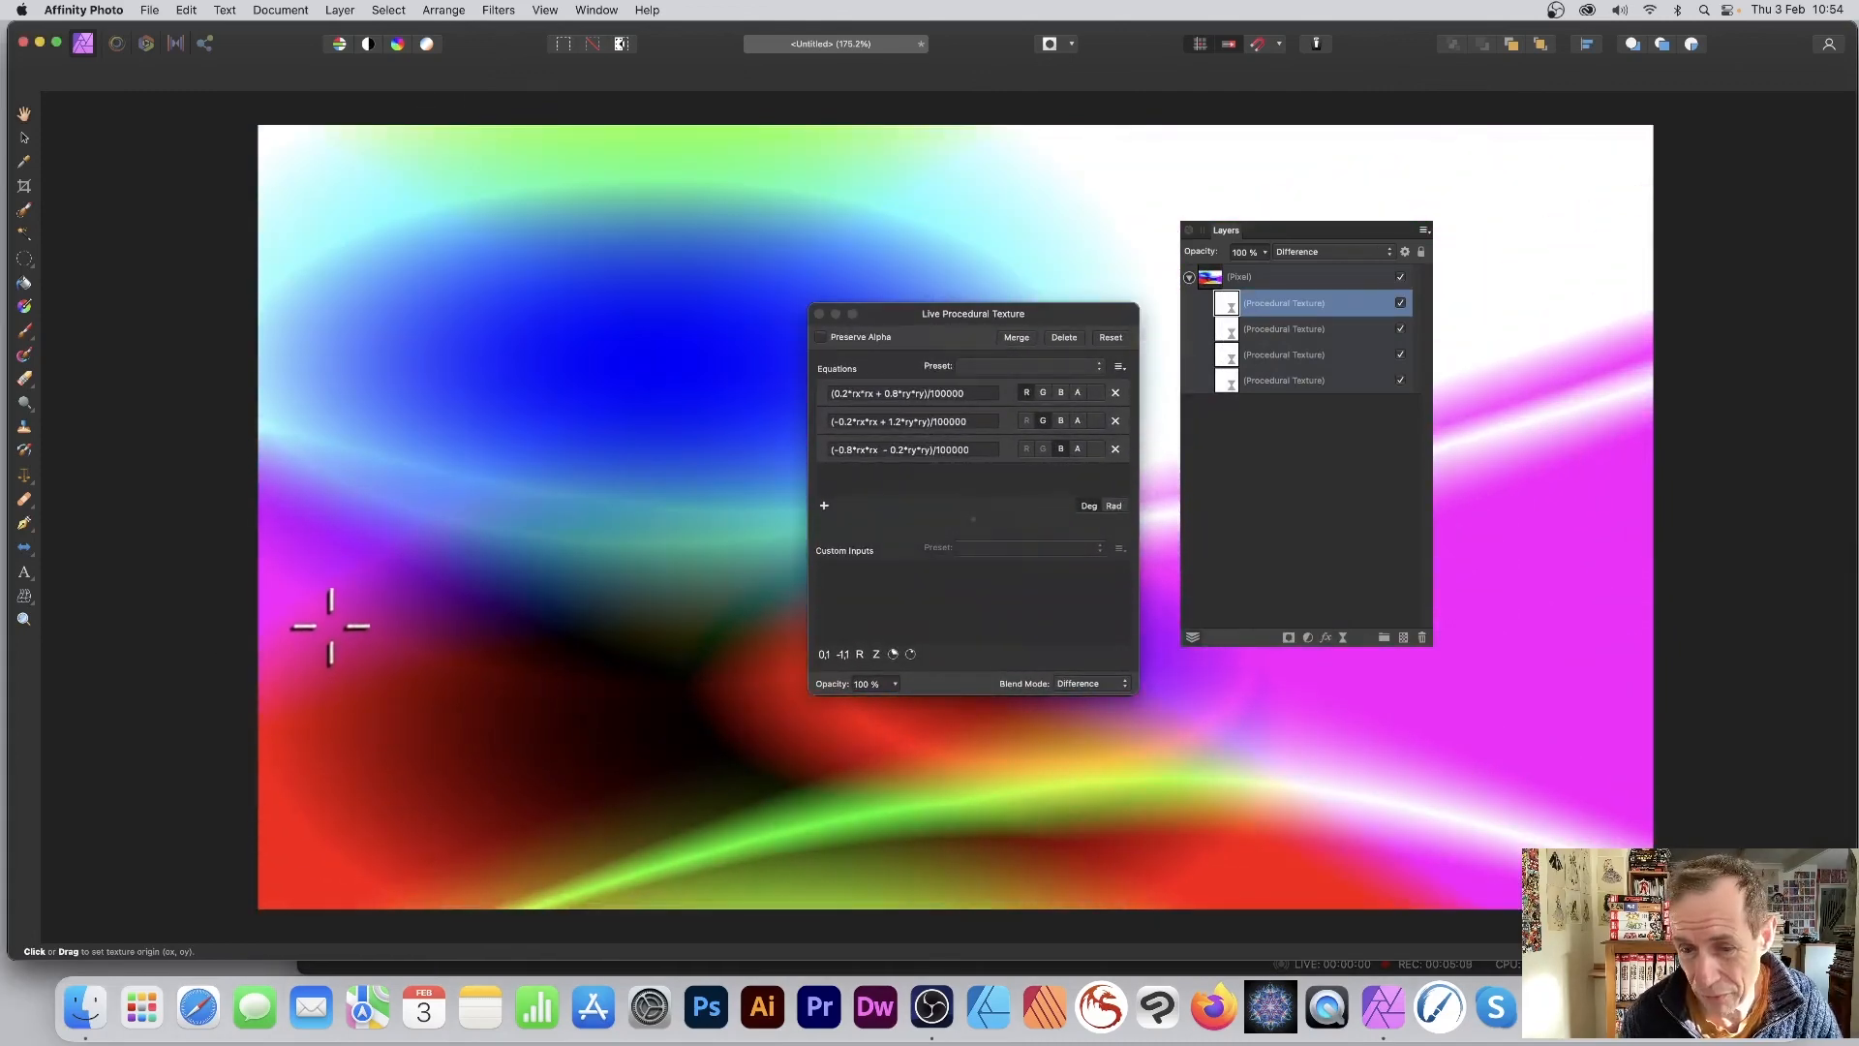
# Change the uppermost filter's green-channel equation to (-0.2*rx*rx - 2.2*ry*ry)/100000 and close its settings.
pyautogui.click(885, 423)
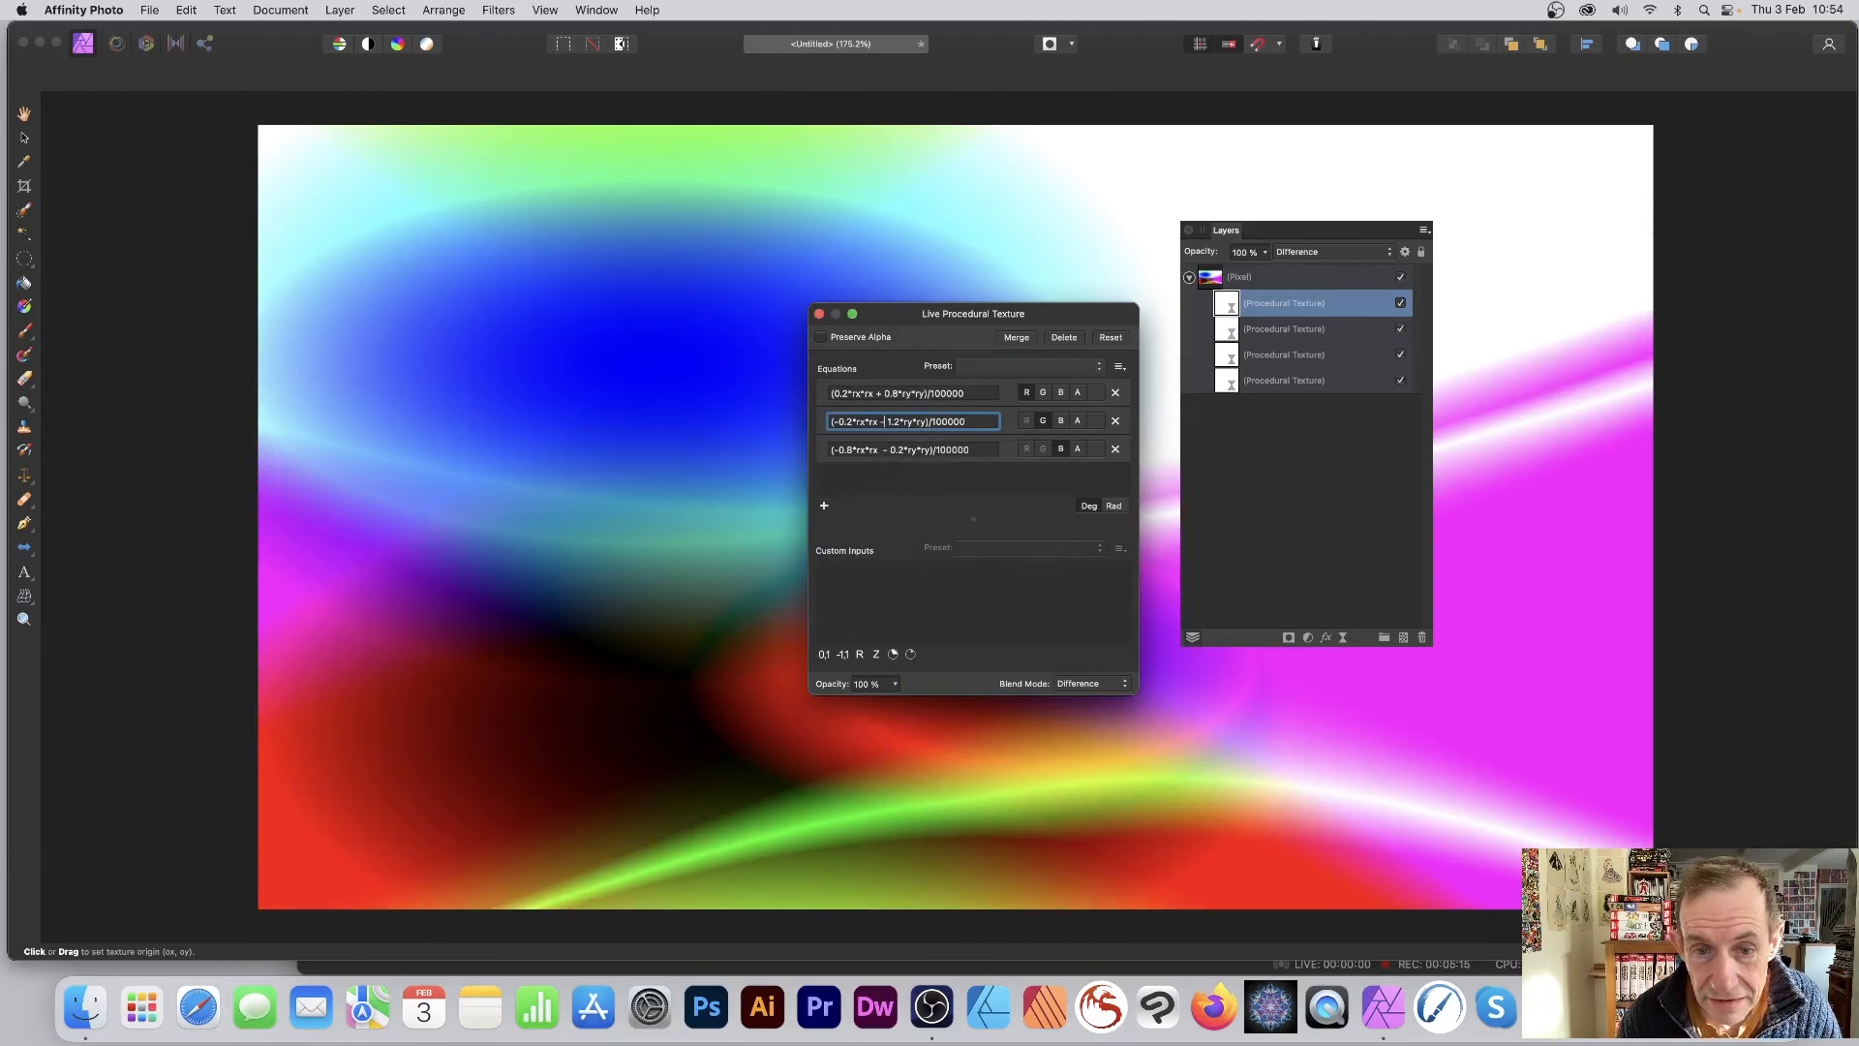
pyautogui.press('Return')
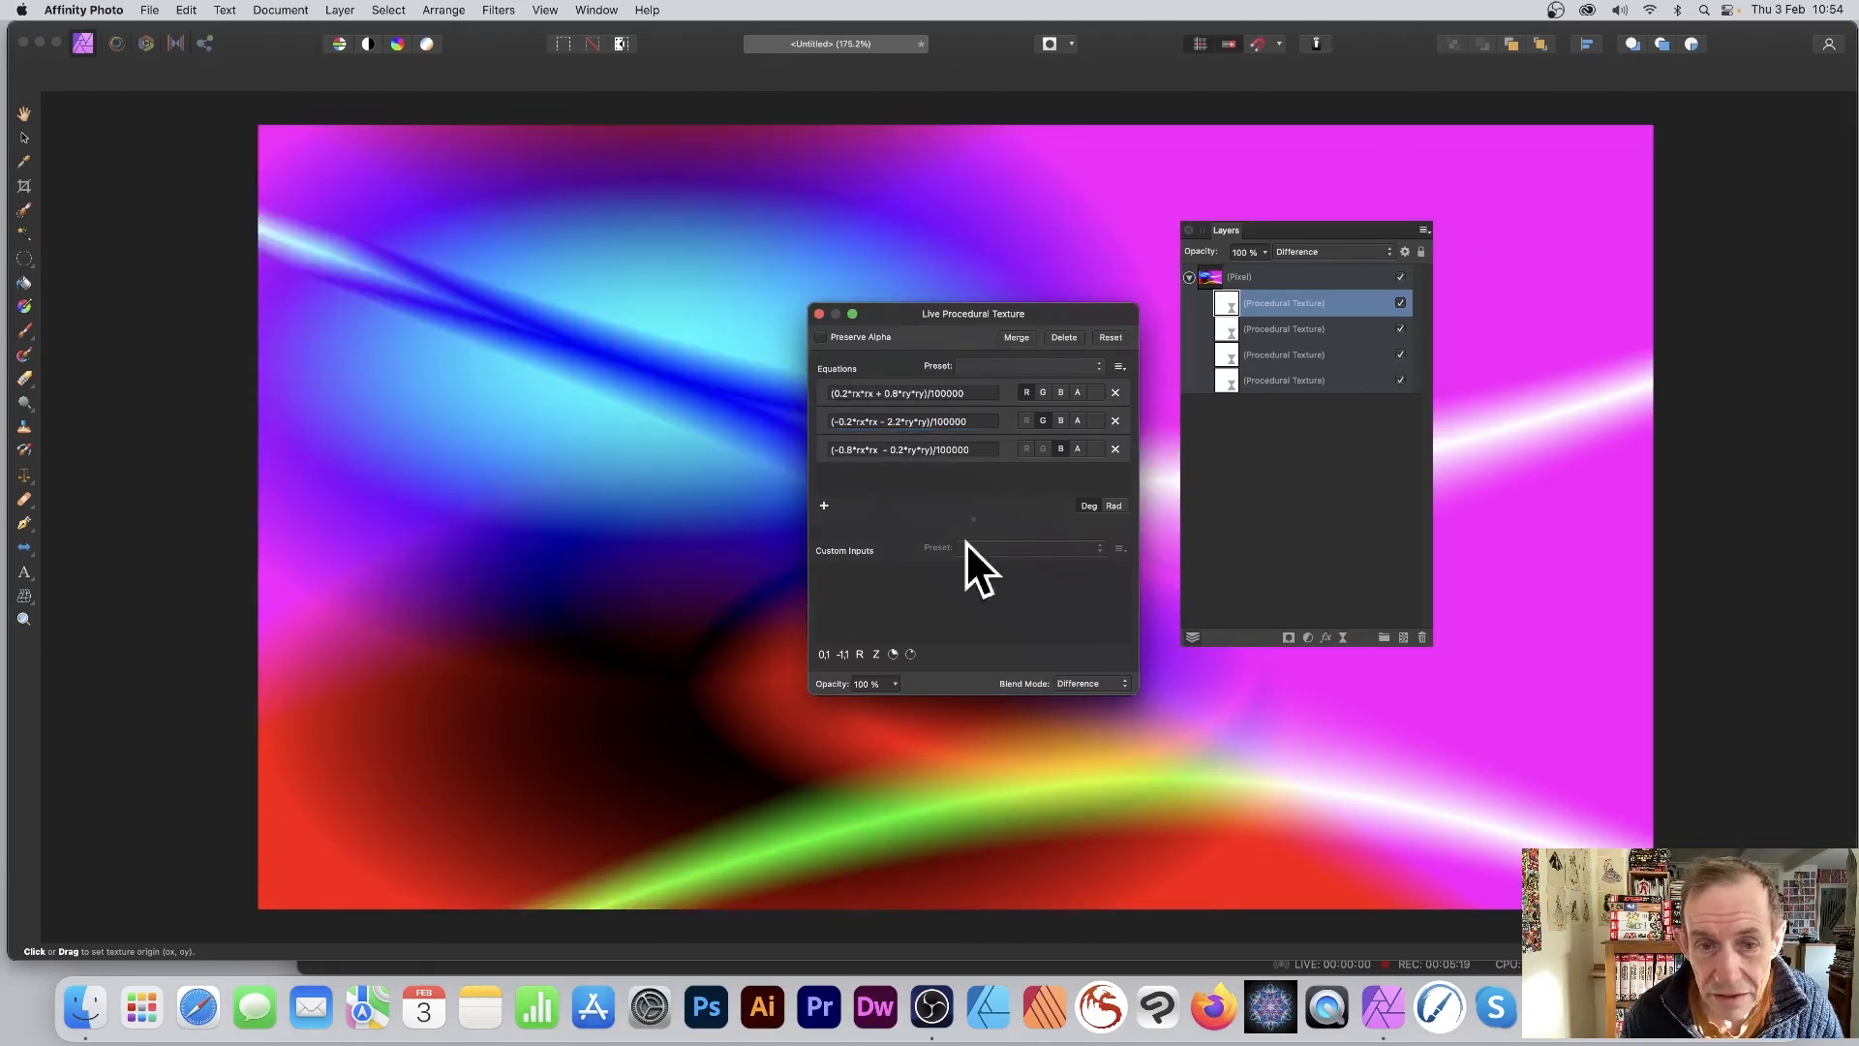
pyautogui.click(819, 314)
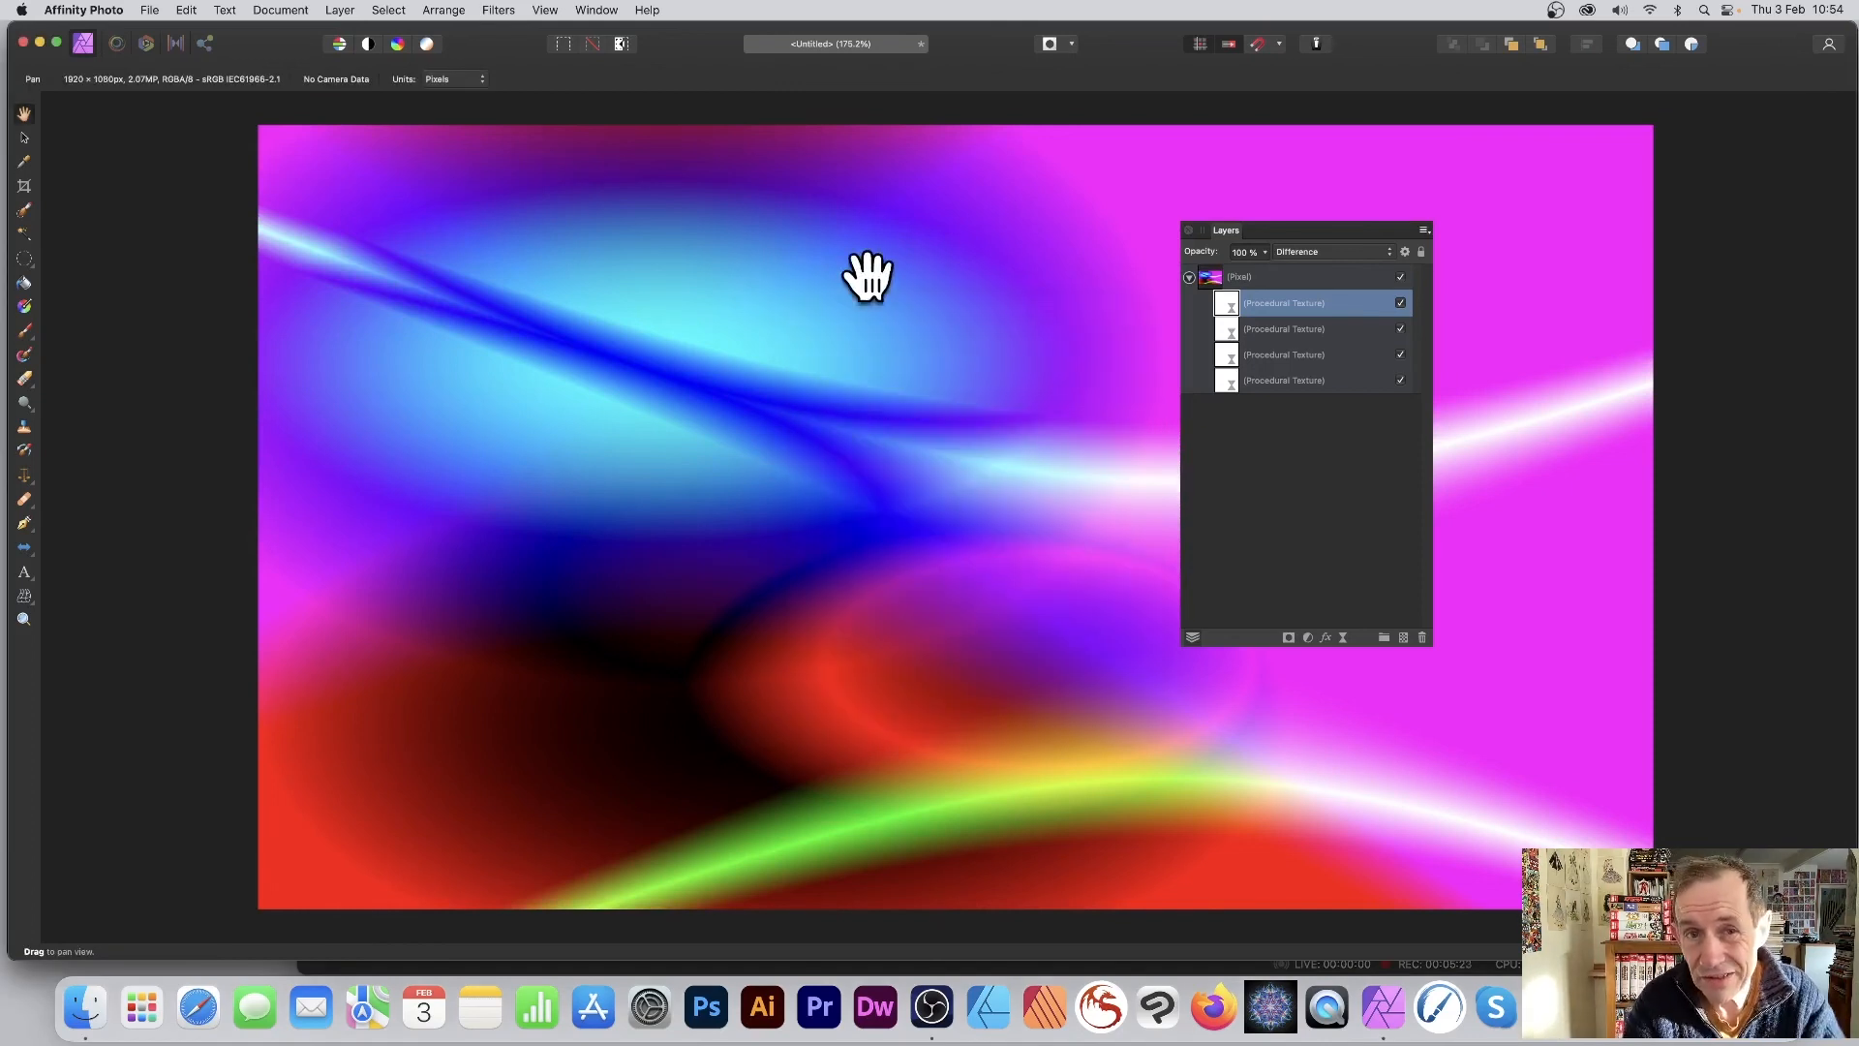
# Select the parent Pixel layer and use Merge Visible to stamp the composite into a new pixel layer.
pyautogui.click(1242, 277)
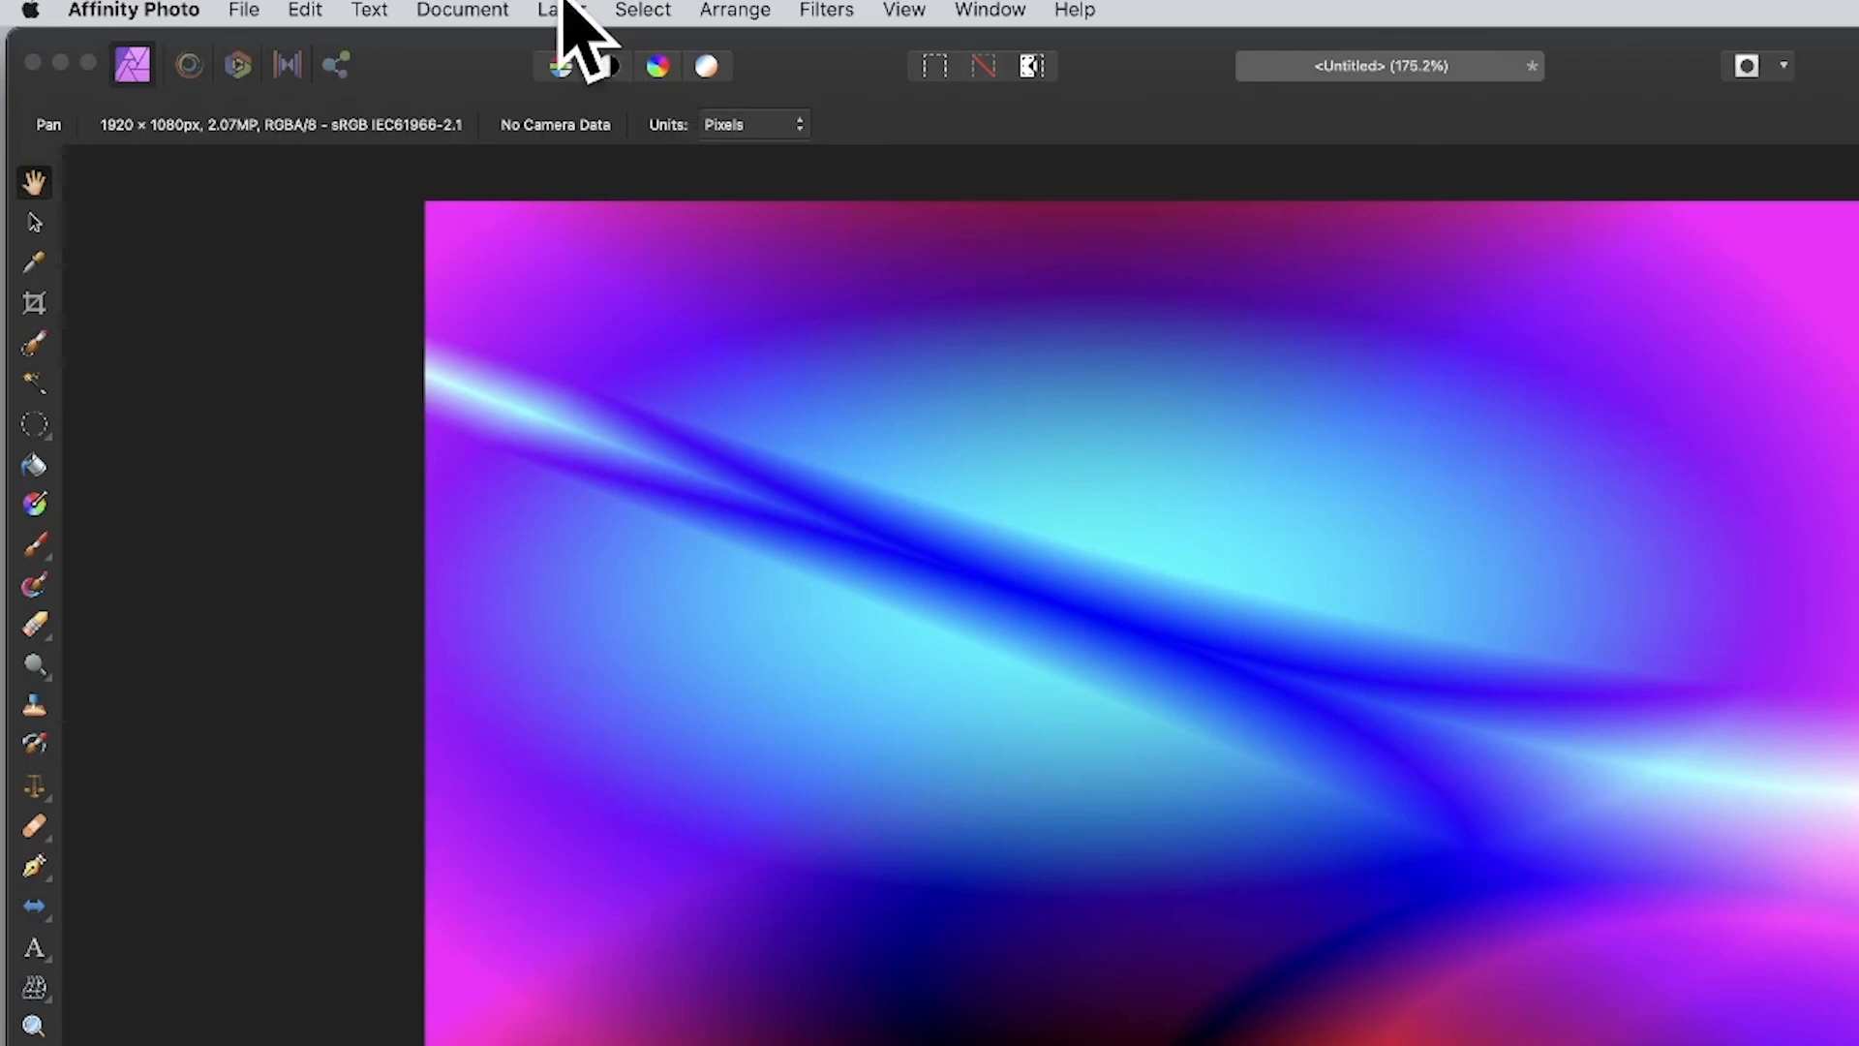
pyautogui.click(340, 10)
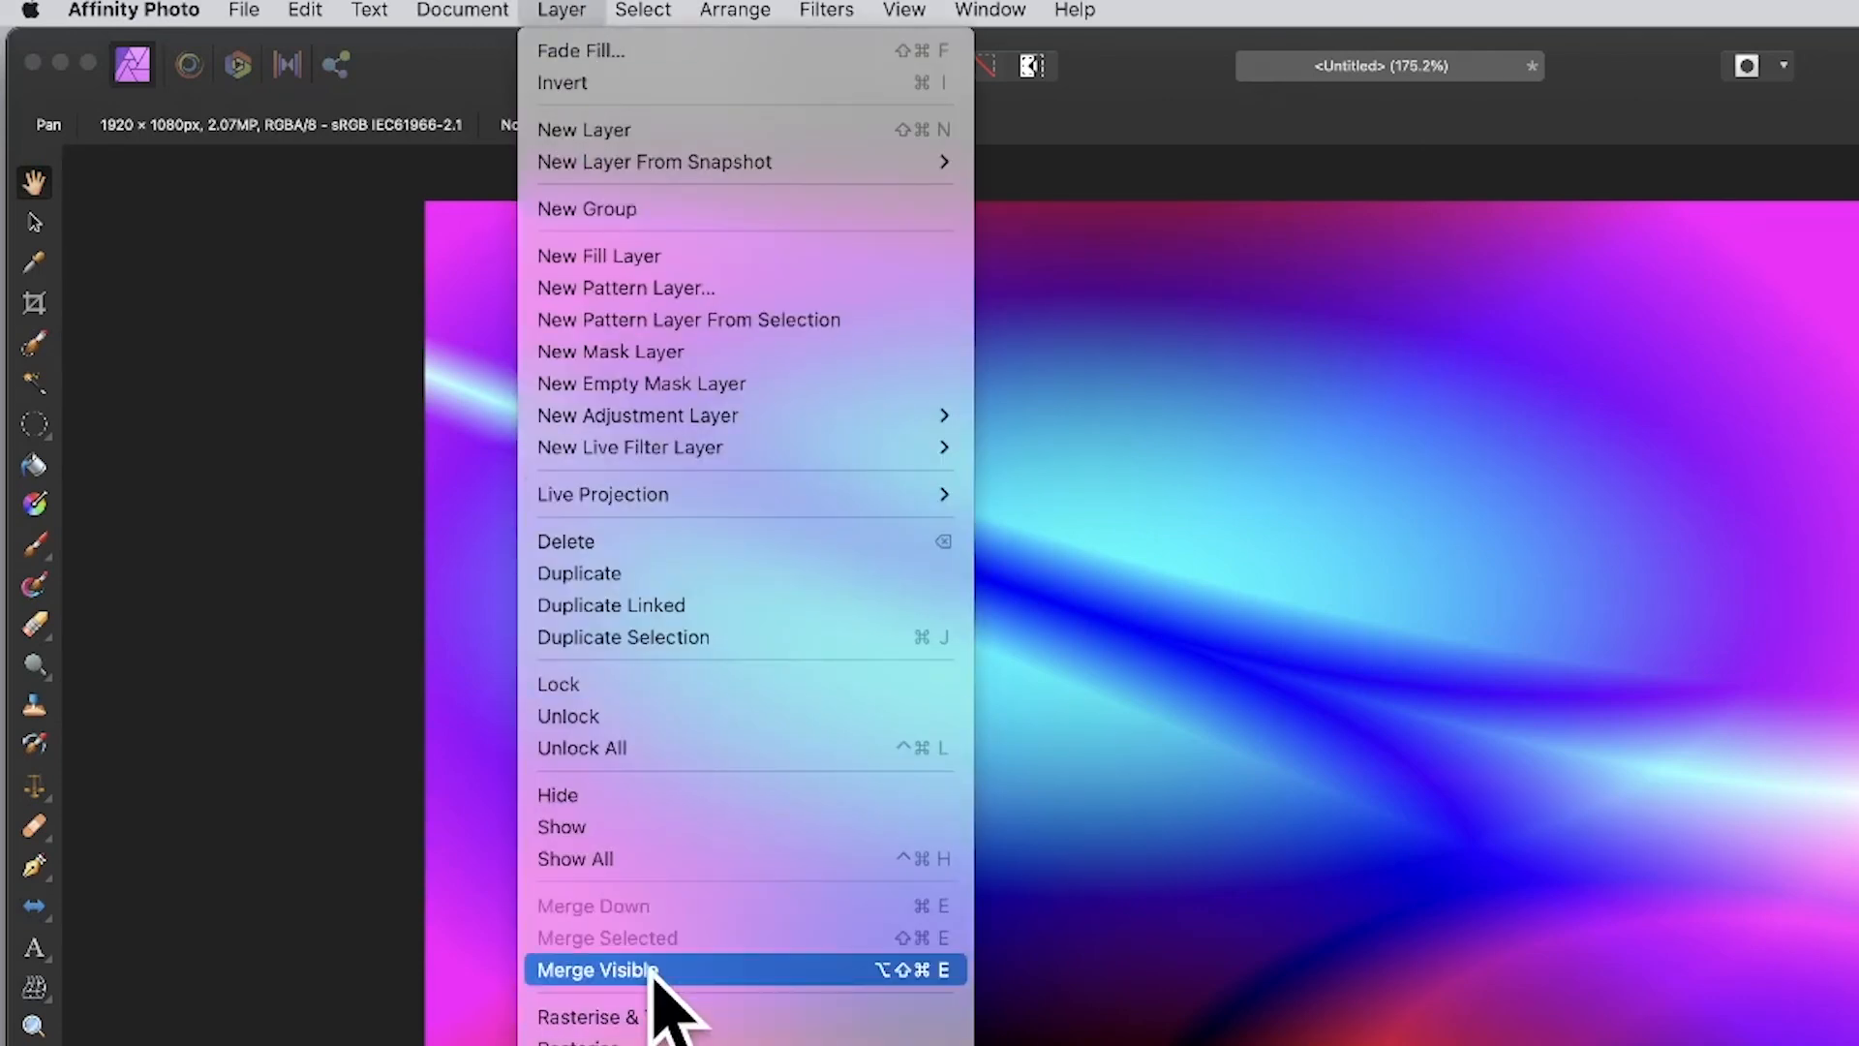
pyautogui.click(650, 972)
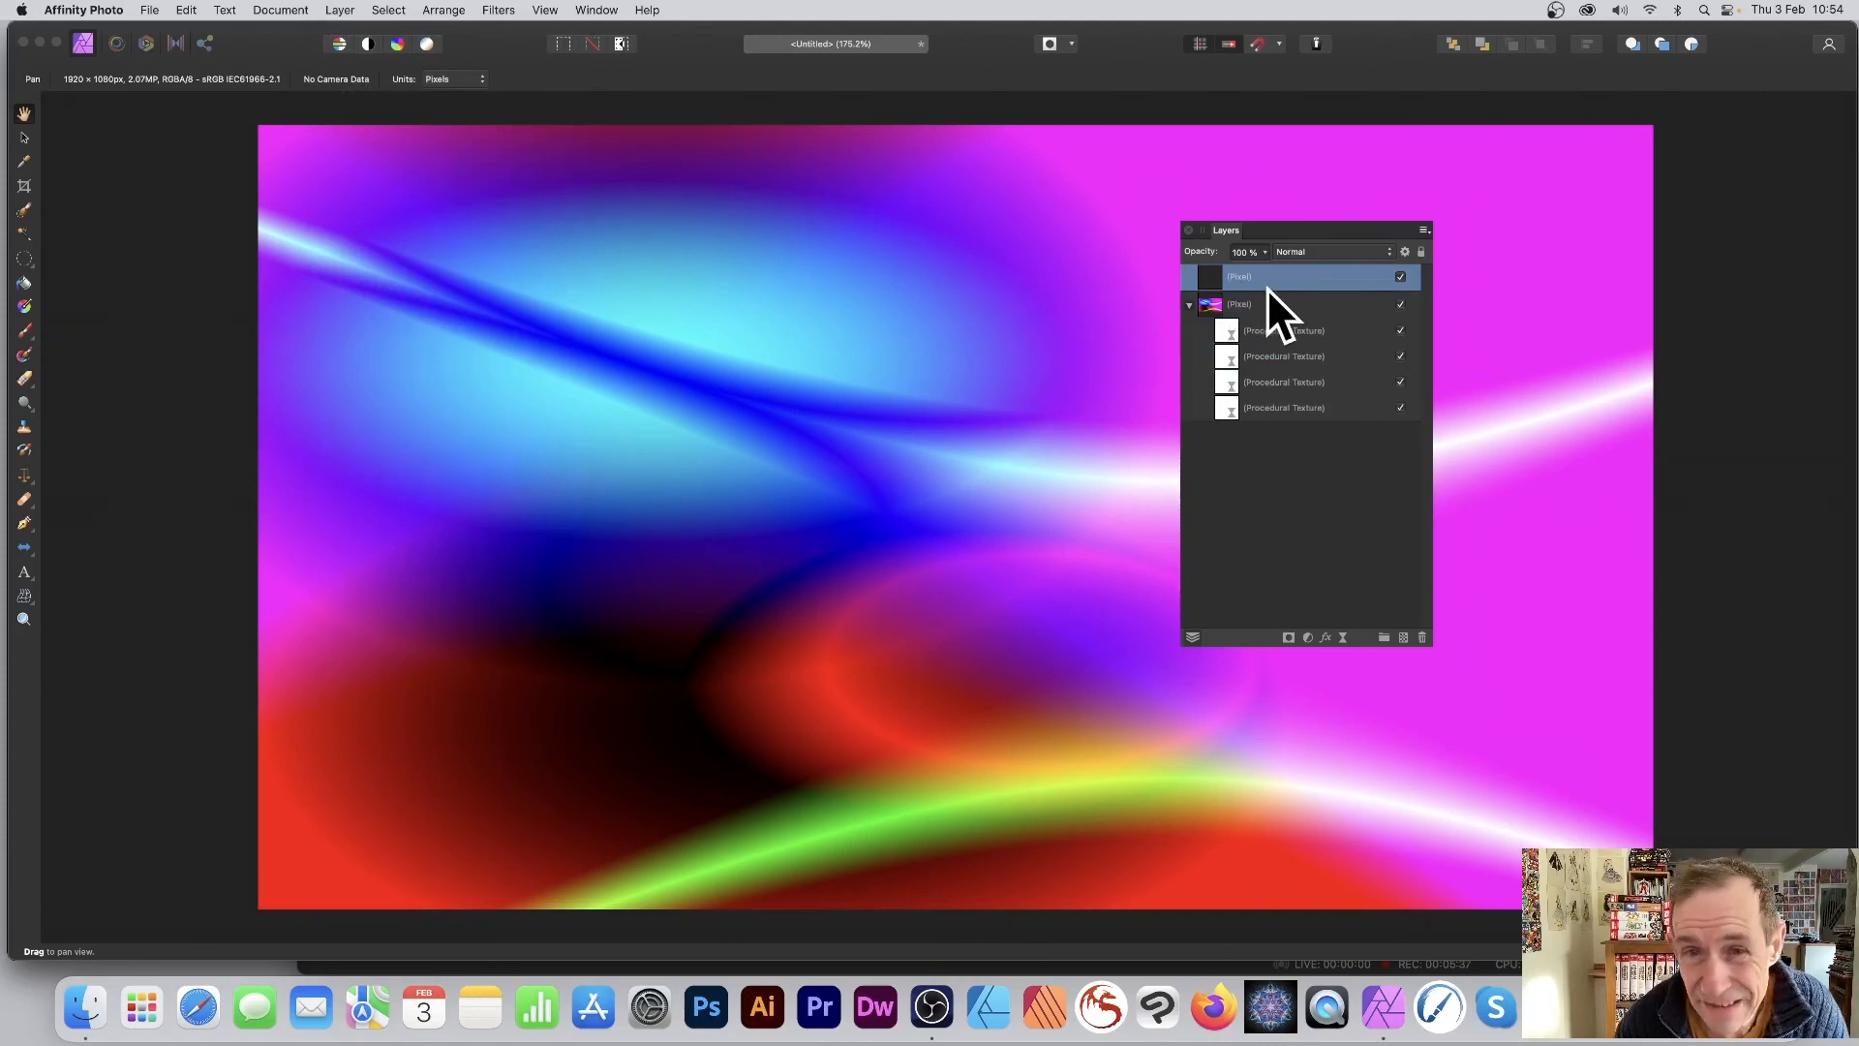